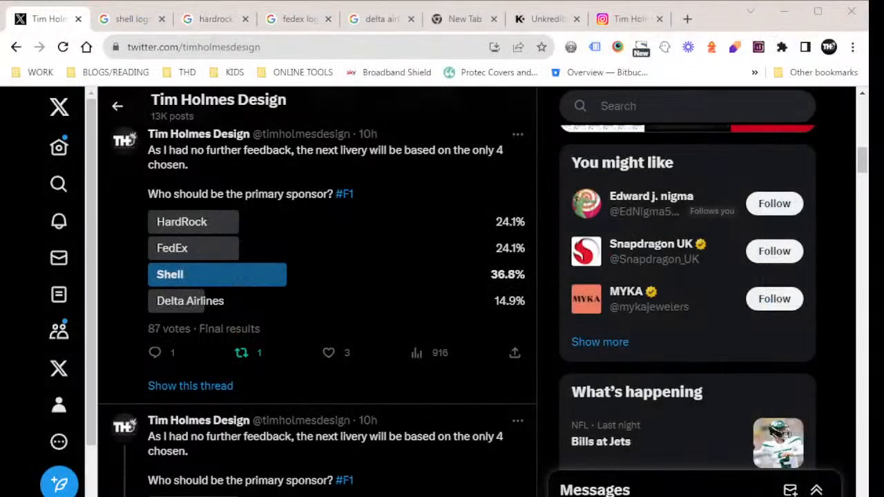
# Look through the Unkredible Studios website for the available F1 2022 3D car models
pyautogui.click(546, 20)
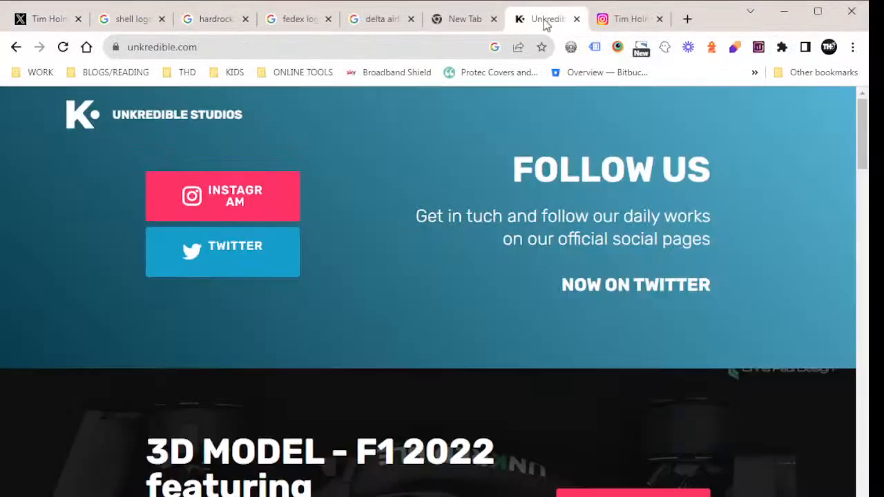
pyautogui.scroll(-2, 423, 145)
pyautogui.scroll(-6, 424, 150)
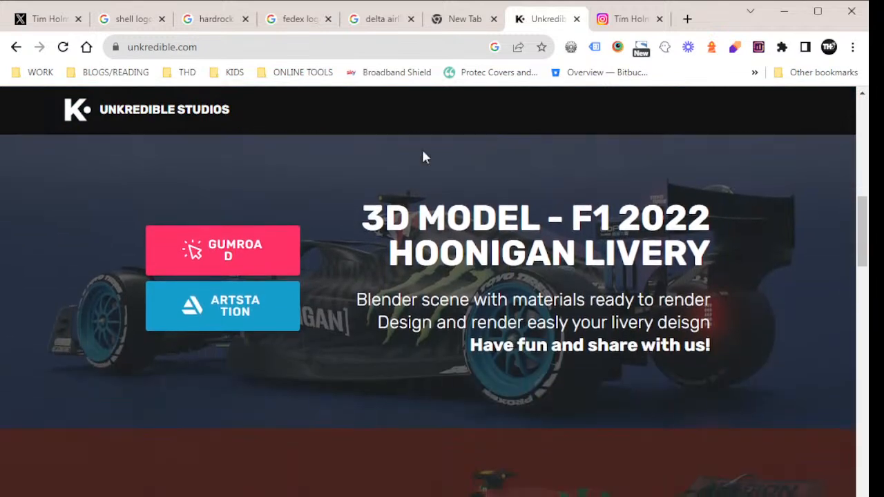
pyautogui.scroll(-8, 425, 158)
pyautogui.scroll(-8, 424, 158)
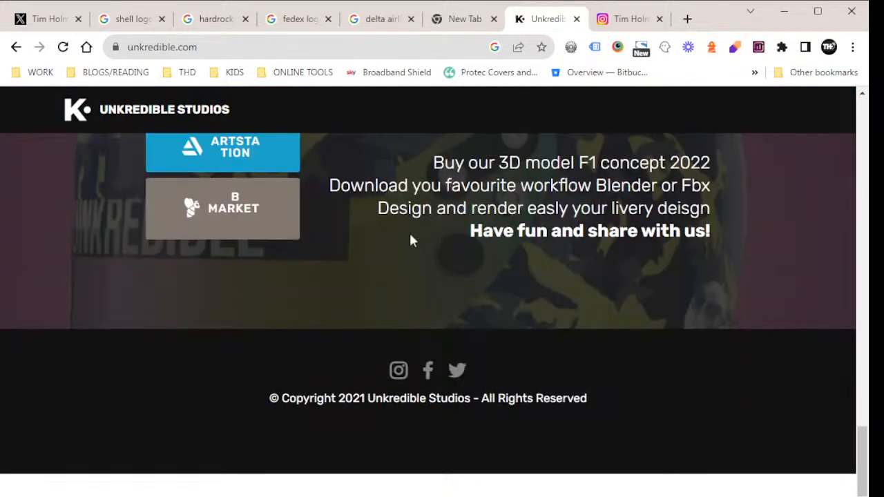
pyautogui.scroll(10, 410, 239)
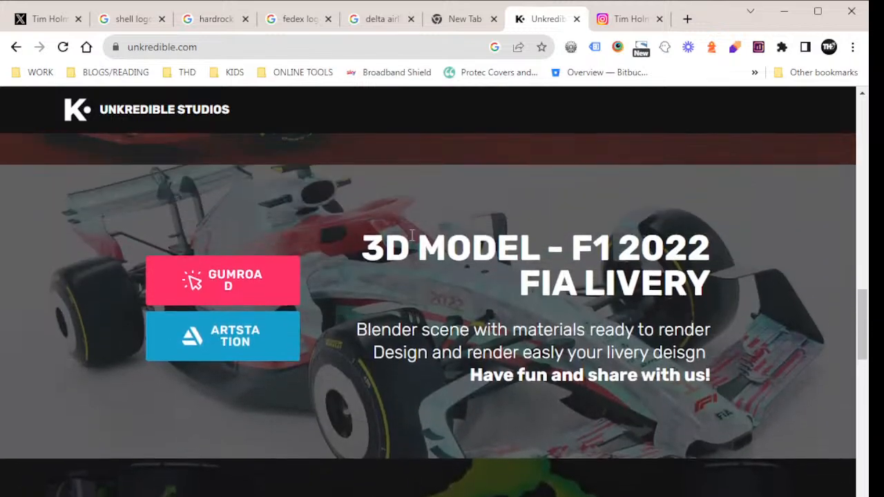
pyautogui.scroll(5, 411, 236)
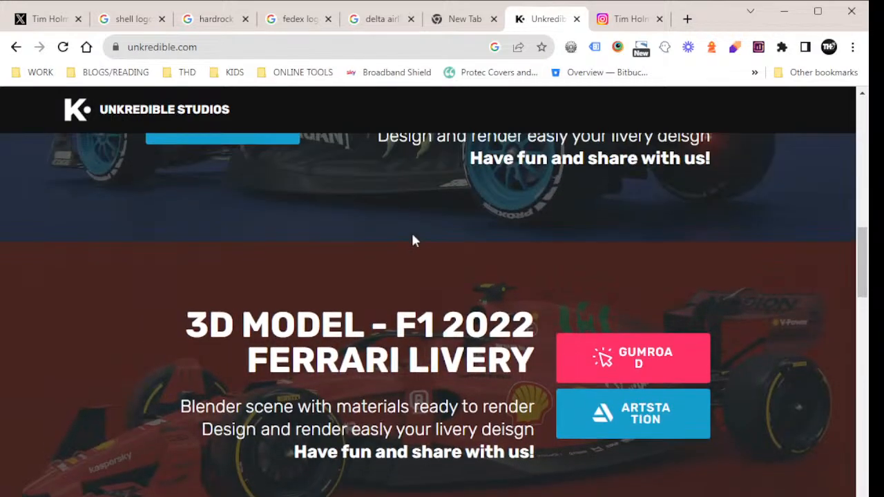
pyautogui.scroll(3, 412, 240)
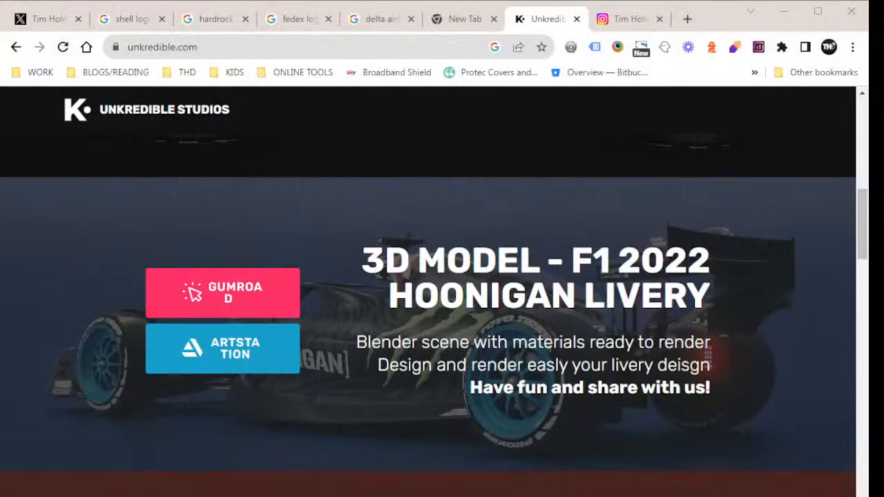
# Review the sponsor poll, find the Wikipedia Shell logo in the image results and paste it into the UV template in Photoshop
pyautogui.click(45, 21)
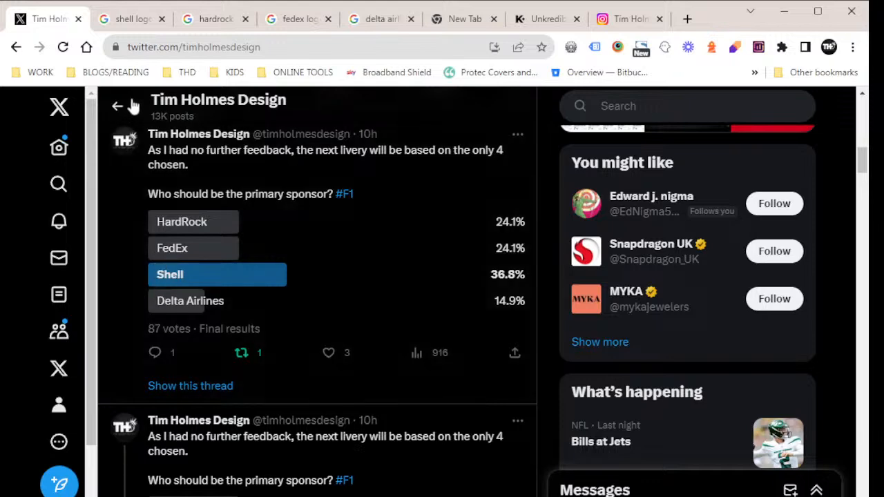
pyautogui.click(128, 25)
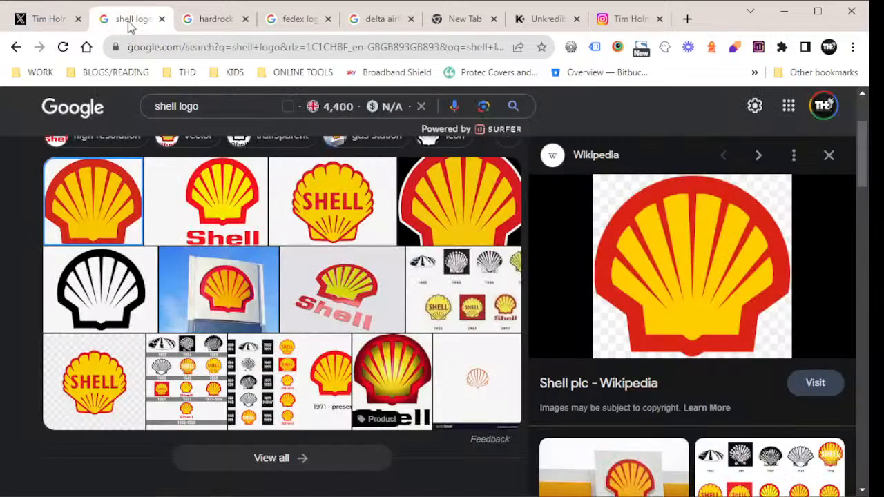
pyautogui.scroll(-2, 161, 295)
pyautogui.scroll(-3, 161, 290)
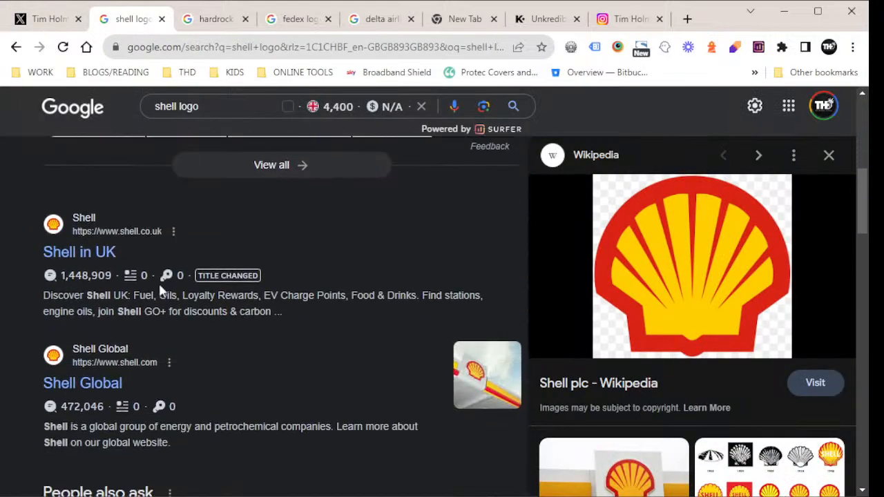
pyautogui.scroll(6, 162, 291)
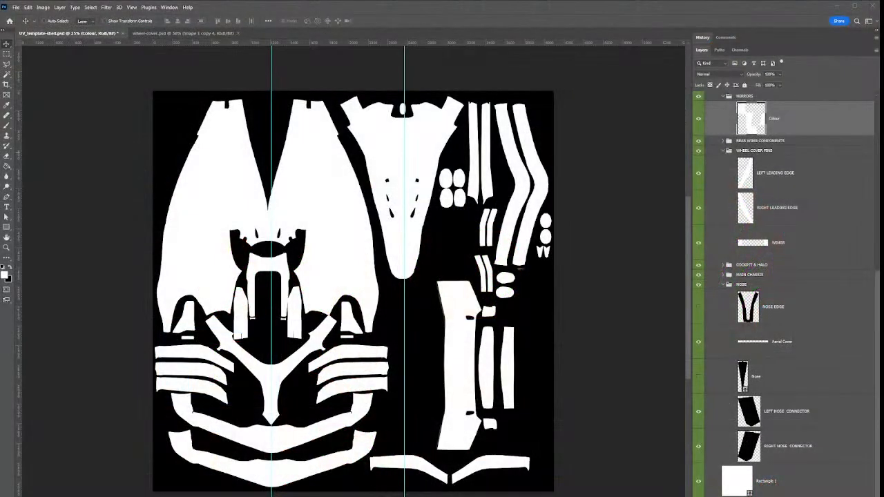
pyautogui.hotkey('ctrl', 'v')
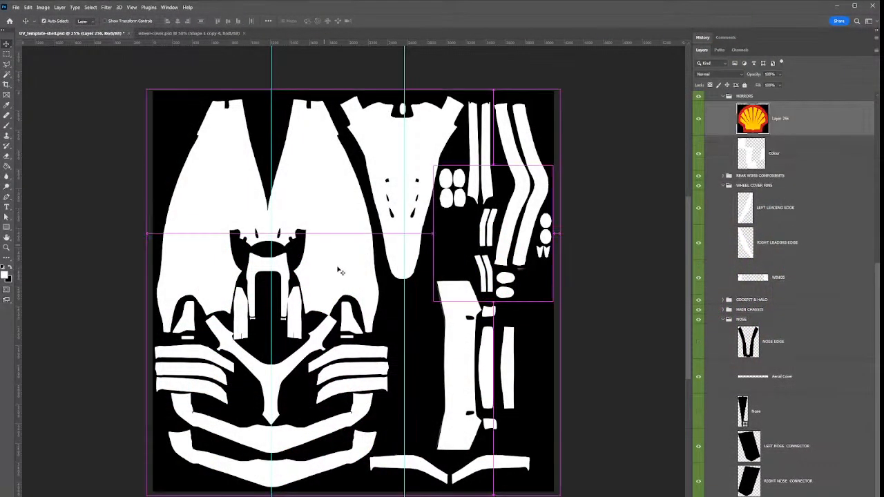
# Remove the black background from the Shell logo and place it over the right half of the large body panels
pyautogui.moveTo(345, 273); pyautogui.dragTo(340, 222)
pyautogui.press('w')
pyautogui.click(288, 209)
pyautogui.press('Delete')
pyautogui.hotkey('ctrl', 'd')
pyautogui.press('v')
pyautogui.moveTo(290, 210); pyautogui.dragTo(255, 196)
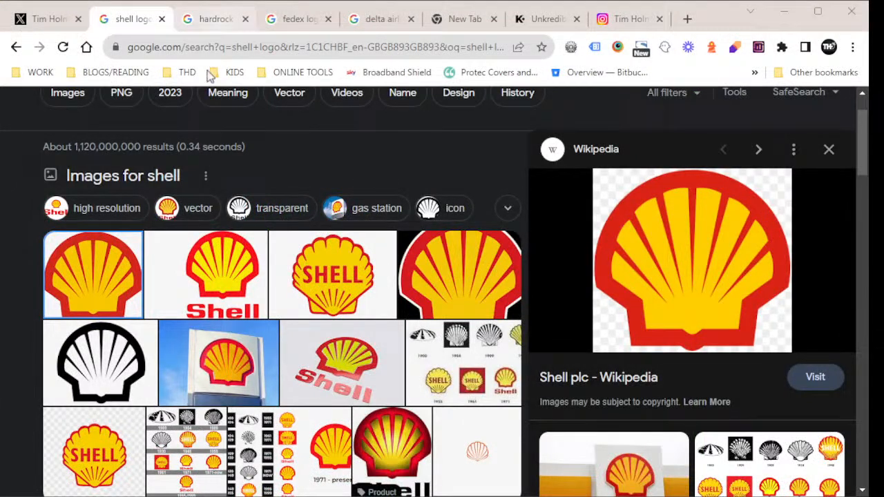
# Pick the black Hard Rock Cafe vector logo from the browser's image results and paste it into the UV template
pyautogui.click(214, 18)
pyautogui.scroll(-2, 207, 270)
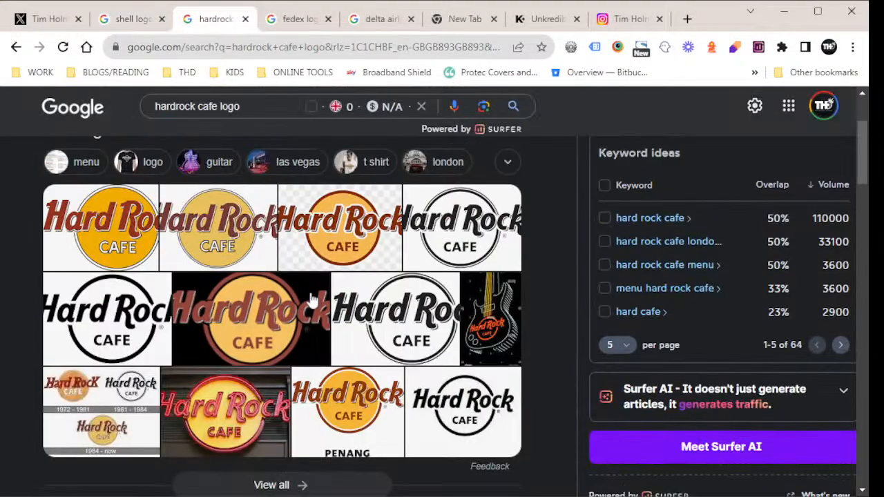
pyautogui.click(125, 335)
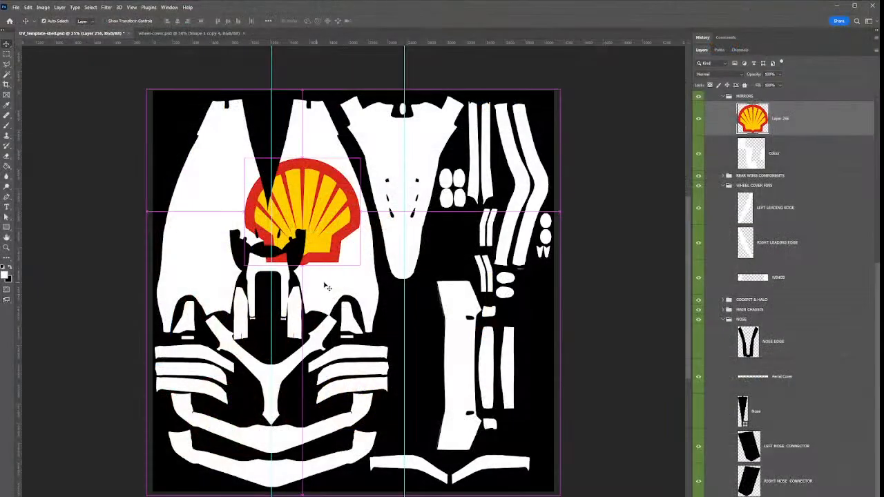
pyautogui.hotkey('ctrl', 'v')
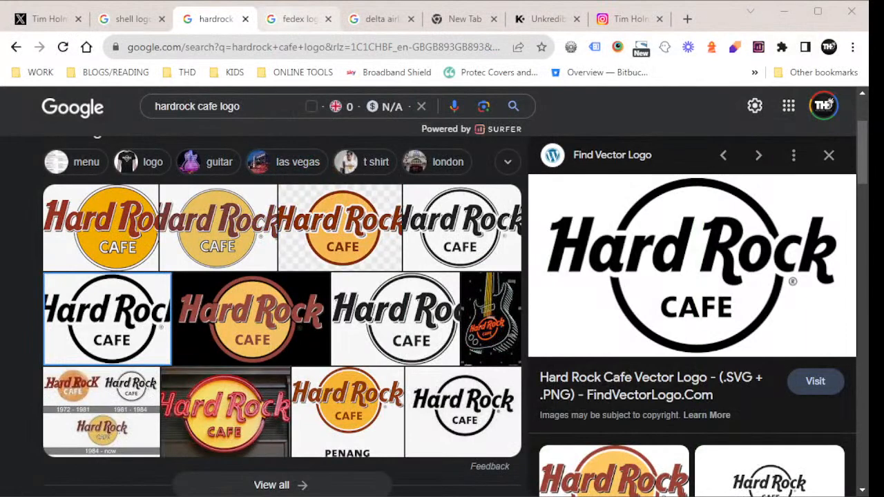
# Pick the FedEx Express logo from the browser's image results and paste it into the UV template
pyautogui.click(282, 23)
pyautogui.scroll(-1, 234, 304)
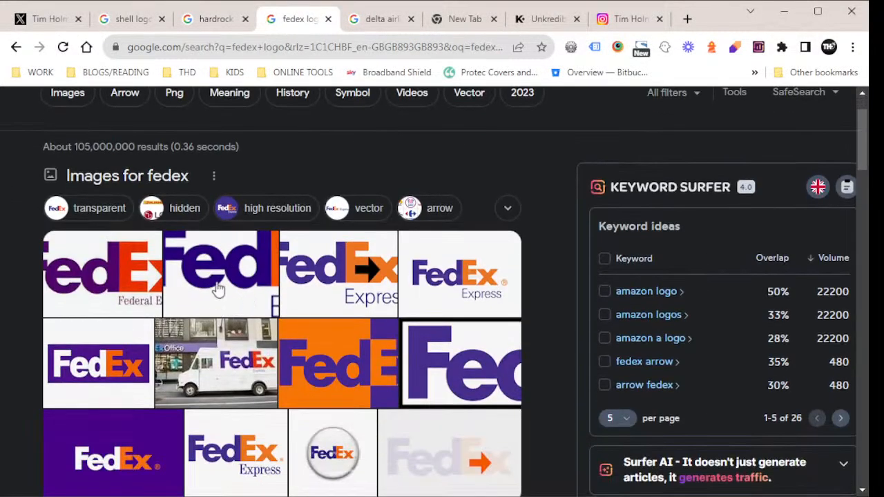
pyautogui.click(219, 283)
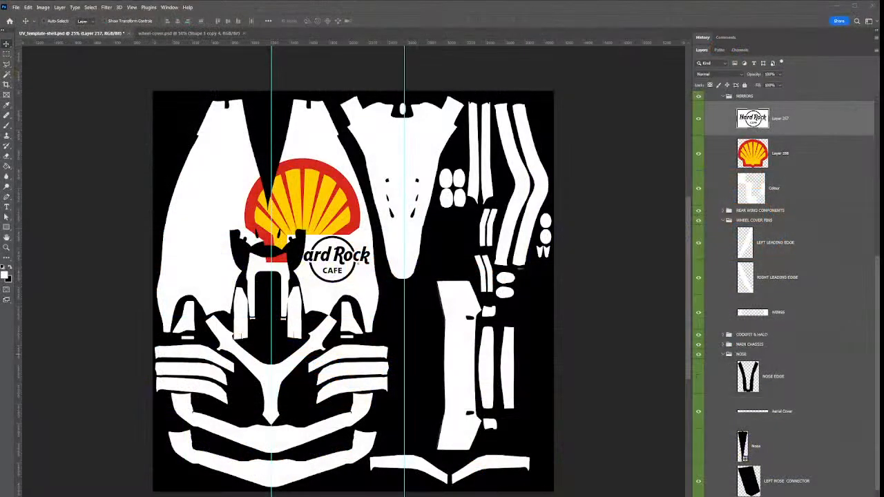
pyautogui.hotkey('ctrl', 'v')
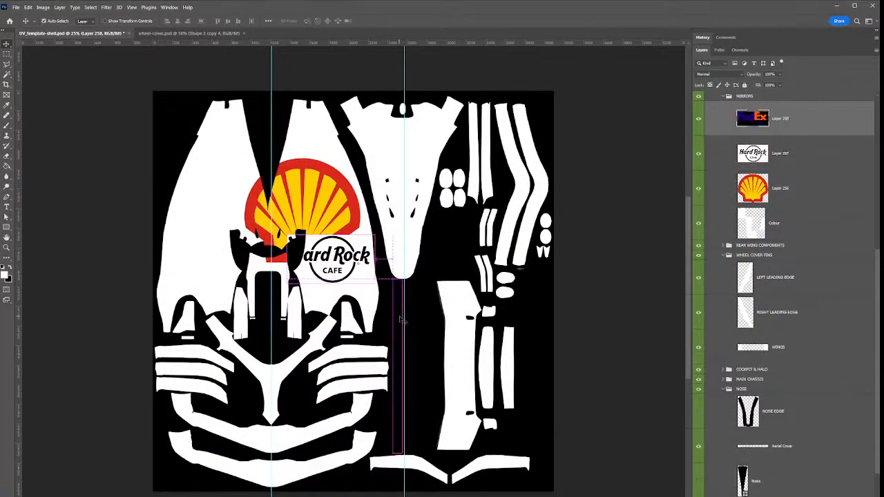
# Select and delete the black background of the FedEx logo, then clear the selection
pyautogui.press('w')
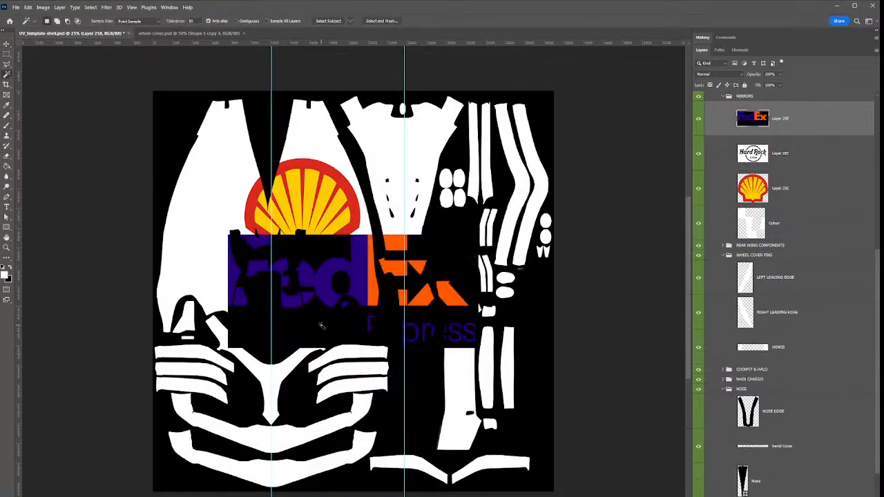
pyautogui.click(322, 339)
pyautogui.press('Delete')
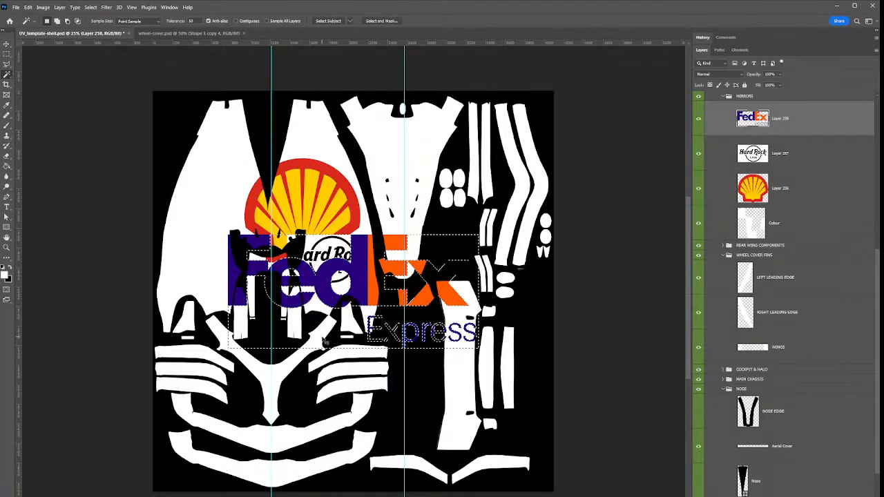
pyautogui.press('v')
pyautogui.hotkey('ctrl', 'd')
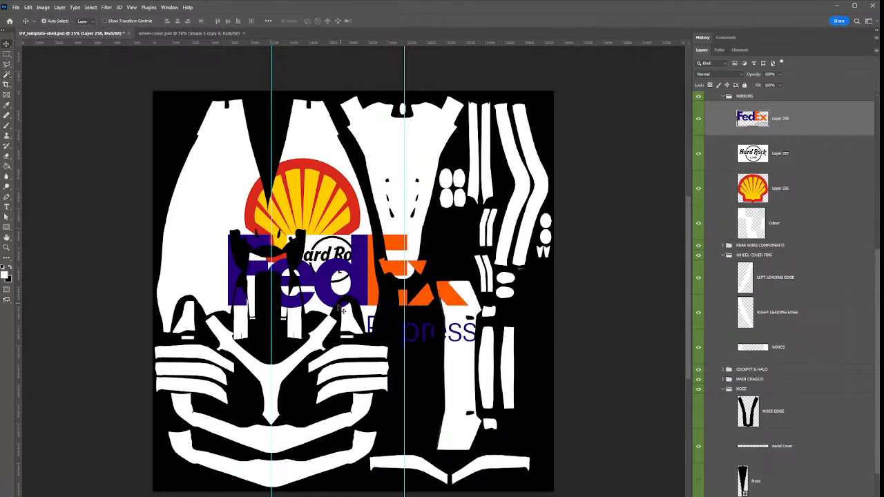
# Move the FedEx logo up over the upper body panels and erase its Express wording
pyautogui.moveTo(337, 311); pyautogui.dragTo(429, 243)
pyautogui.press('m')
pyautogui.press('Delete')
pyautogui.hotkey('ctrl', 'd')
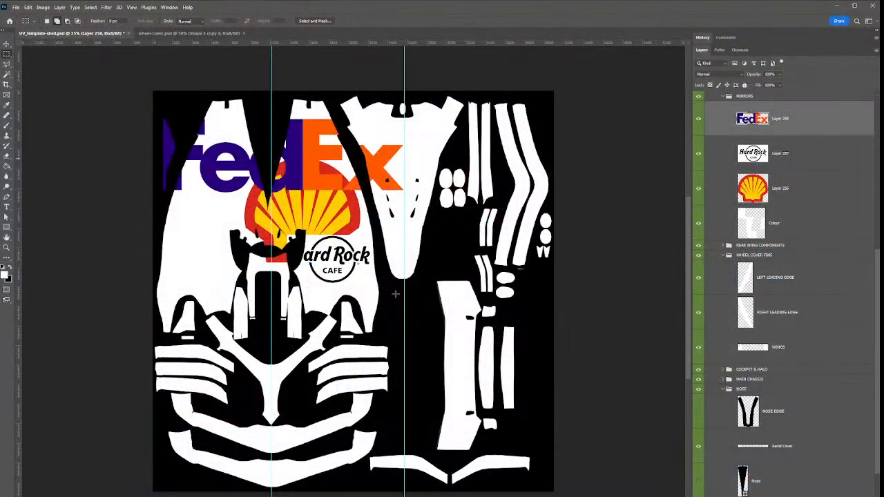
# Paste the Delta logo into the UV template and scale it down to about 64%
pyautogui.hotkey('ctrl', 'v')
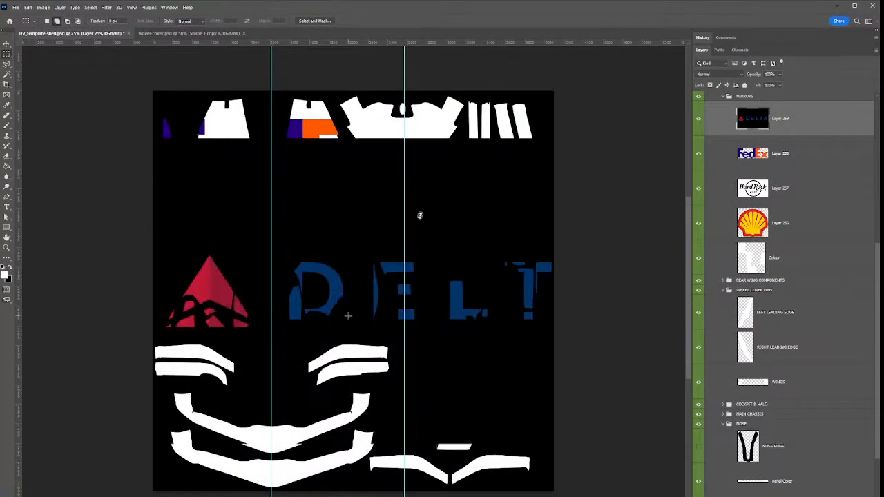
pyautogui.hotkey('ctrl', 't')
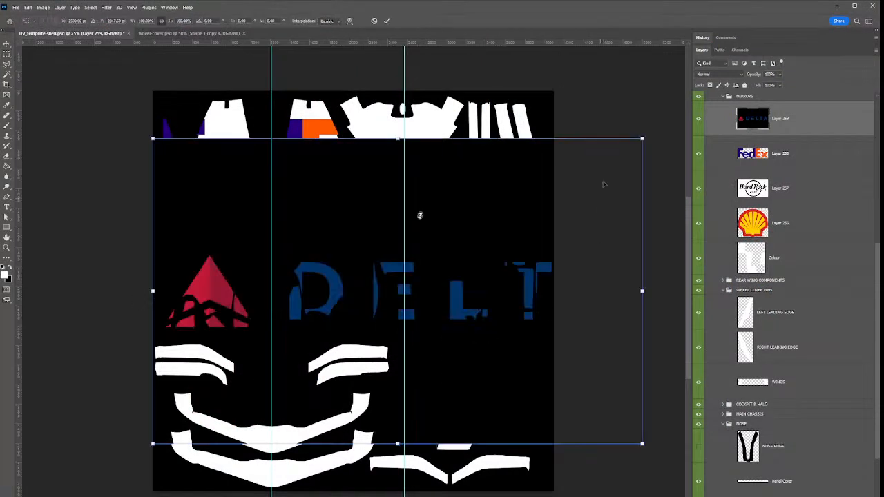
pyautogui.moveTo(642, 138); pyautogui.dragTo(468, 247)
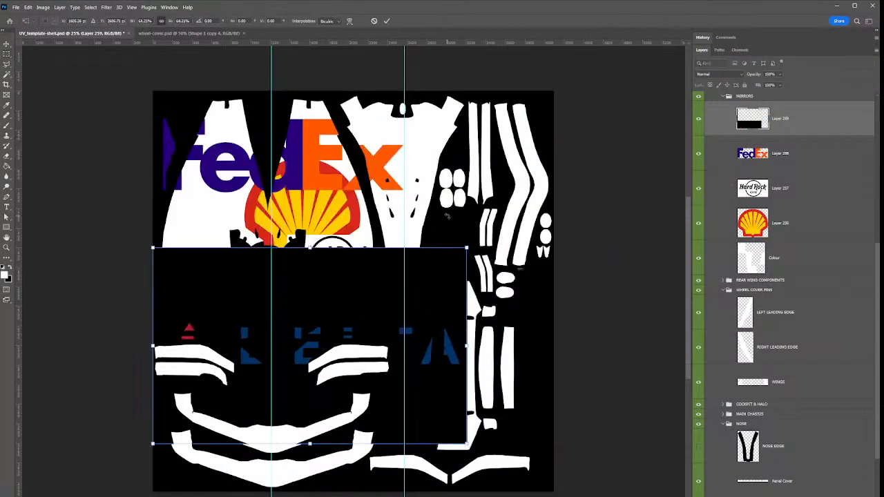
pyautogui.press('Return')
# Move the Delta logo up and to the right, delete its black background and clear the selection
pyautogui.moveTo(343, 303); pyautogui.dragTo(394, 235)
pyautogui.press('w')
pyautogui.click(347, 234)
pyautogui.press('Delete')
pyautogui.hotkey('ctrl', 'd')
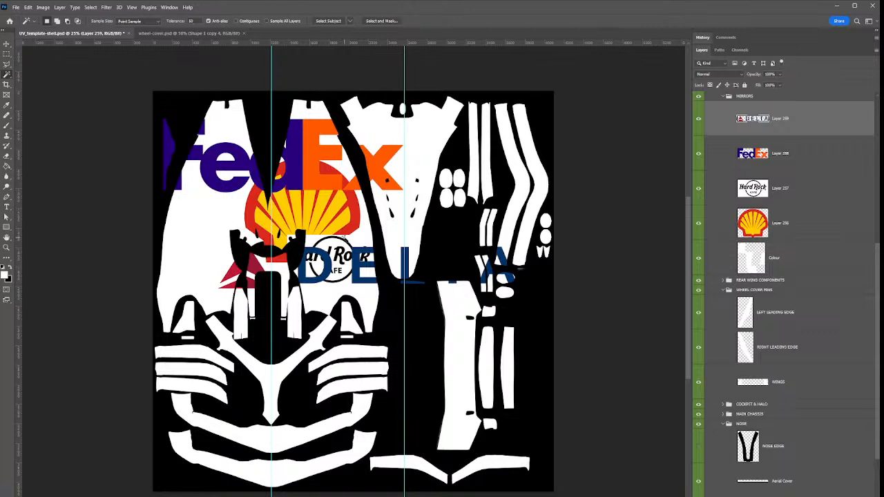
# Shift the Delta logo down and left and scale it to 46%, placing it across the lower part of the large body panels
pyautogui.hotkey('ctrl', 't')
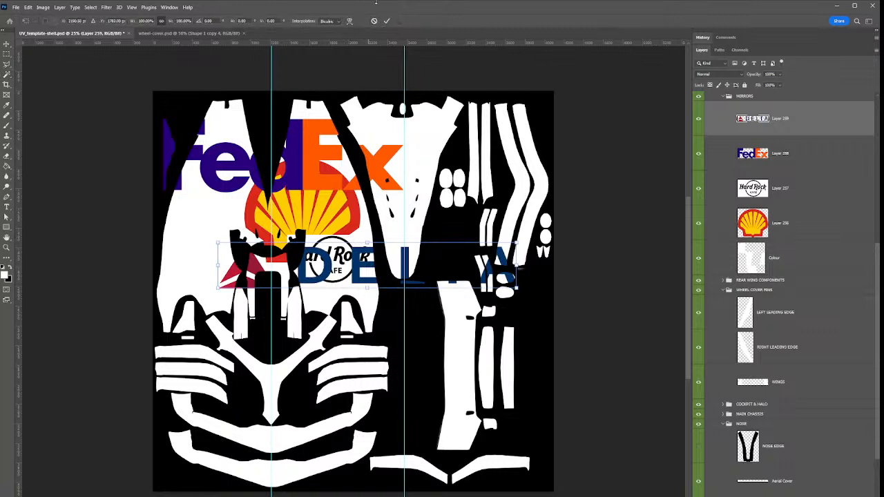
pyautogui.click(387, 21)
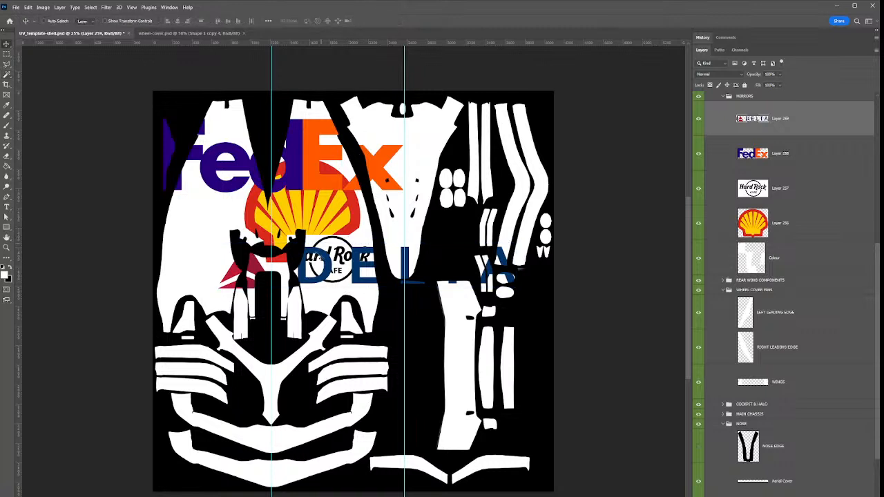
pyautogui.moveTo(363, 266); pyautogui.dragTo(327, 285)
pyautogui.hotkey('ctrl', 't')
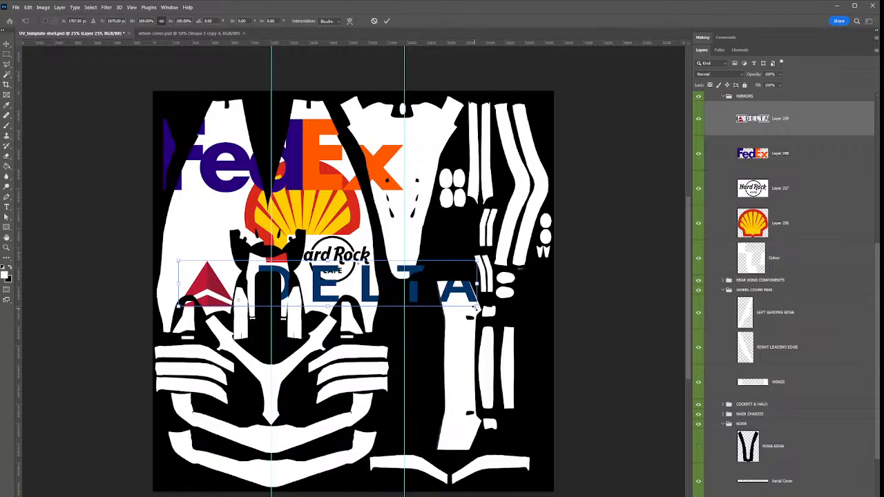
pyautogui.moveTo(478, 308); pyautogui.dragTo(308, 299)
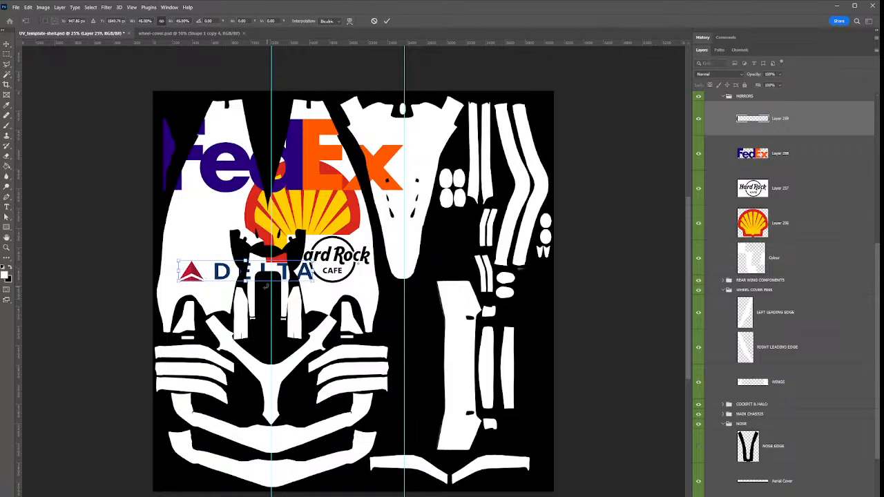
pyautogui.press('Return')
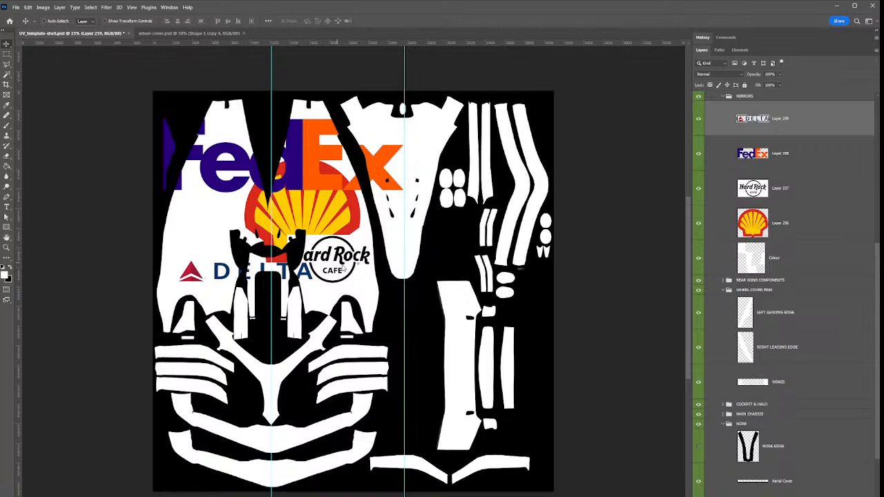
# Move the Hard Rock logo onto the lower-right panel and the Shell logo onto the central tapered panel, and save the template
pyautogui.click(365, 283)
pyautogui.moveTo(337, 263); pyautogui.dragTo(468, 356)
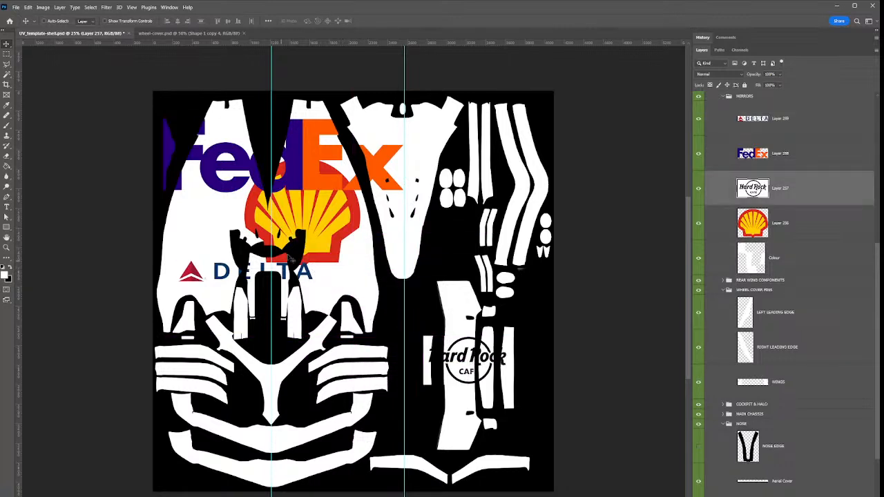
pyautogui.moveTo(333, 252); pyautogui.dragTo(411, 236)
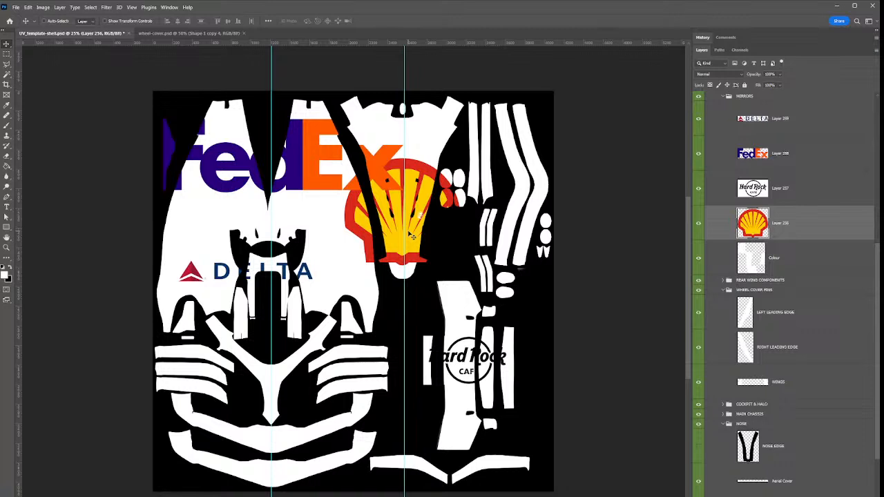
pyautogui.press('ctrl')
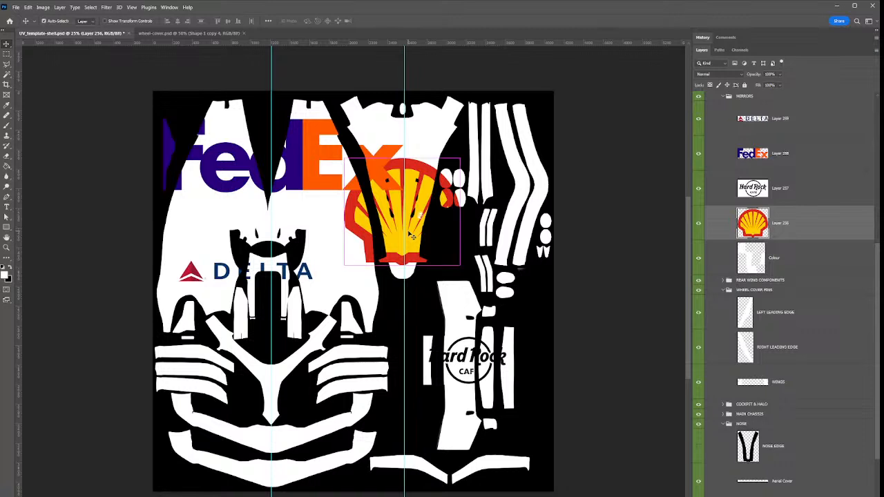
pyautogui.hotkey('ctrl', 's')
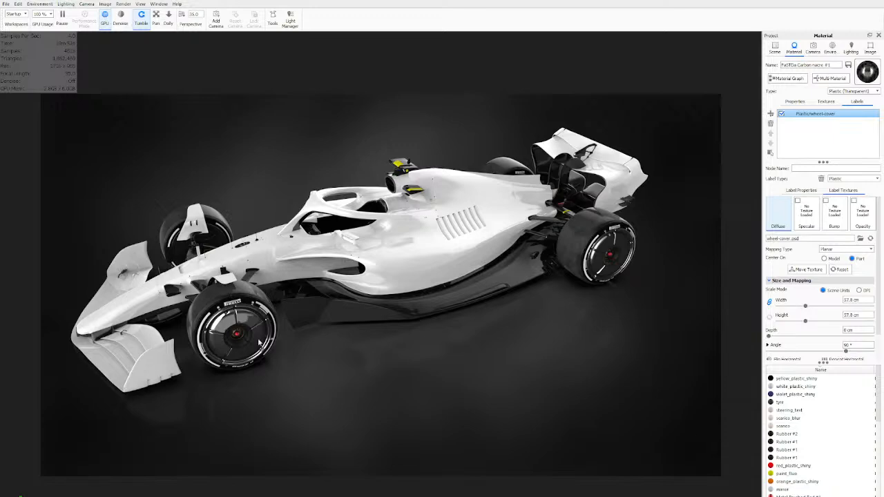
# Open the labels of the car body's carbon material and toggle the UV template label to inspect the bare carbon
pyautogui.moveTo(368, 336); pyautogui.dragTo(400, 367)
pyautogui.moveTo(419, 336); pyautogui.dragTo(458, 299)
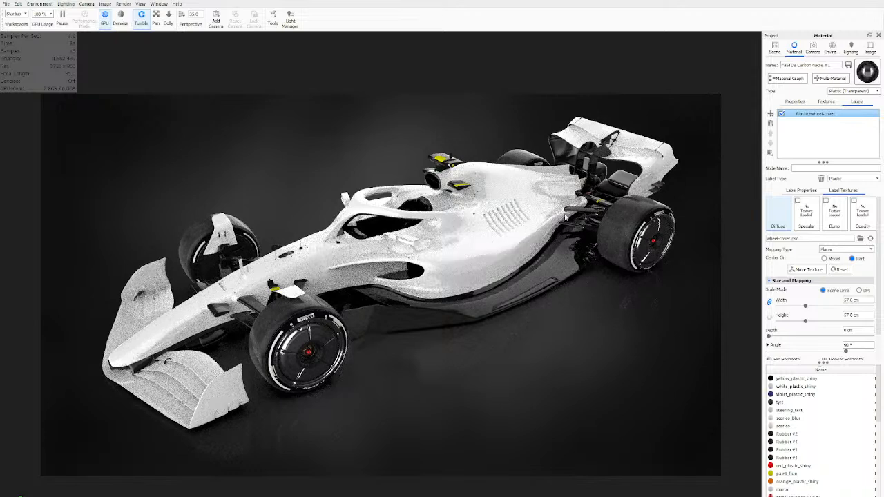
pyautogui.doubleClick(460, 262)
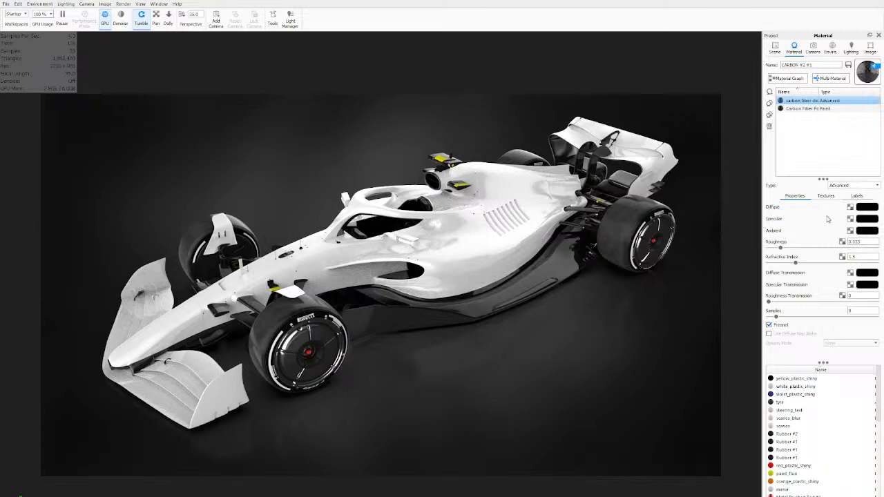
pyautogui.click(857, 197)
pyautogui.click(781, 208)
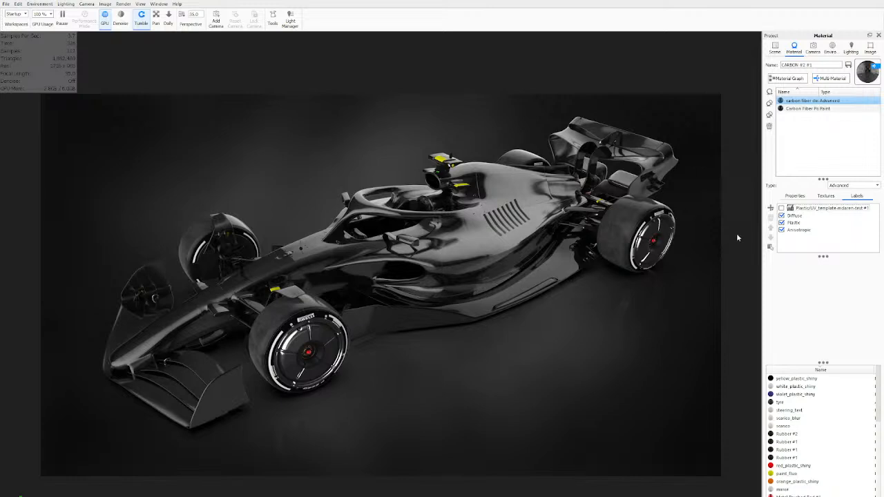
pyautogui.click(788, 208)
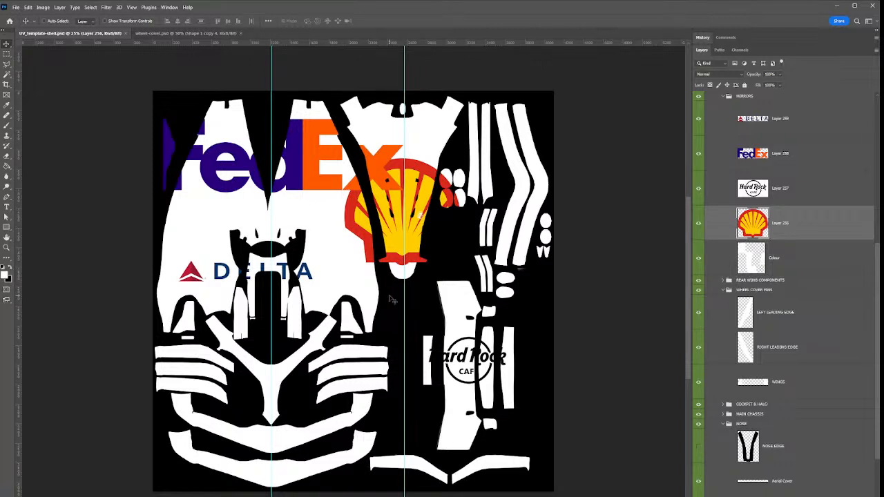
# Scale the Shell logo down to about 16% and move it onto the lower tip of the central tapered panel
pyautogui.hotkey('ctrl', 't')
pyautogui.moveTo(464, 158); pyautogui.dragTo(363, 240)
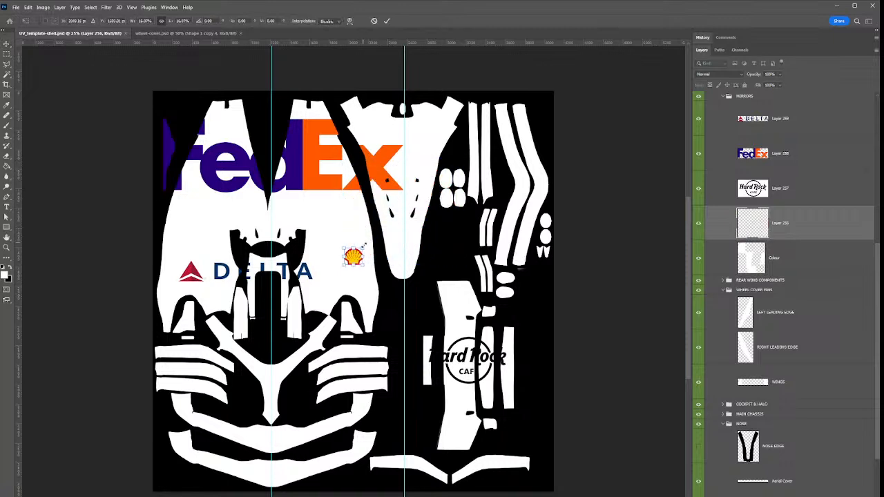
pyautogui.press('Return')
pyautogui.moveTo(369, 271); pyautogui.dragTo(404, 261)
pyautogui.hotkey('ctrl', 't')
pyautogui.press('Return')
# Hide the guides and nudge the Shell logo slightly left and down on the tapered panel's tip
pyautogui.hotkey('ctrl', ';')
pyautogui.press('Left')
pyautogui.press('Left')
pyautogui.press('Down')
pyautogui.press('Down')
pyautogui.press('Down')
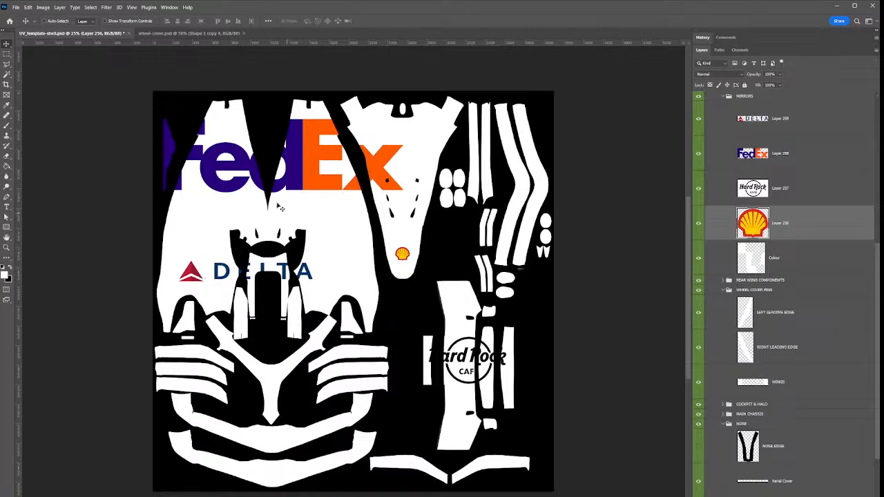
# Shrink the FedEx logo onto the right-hand wing strips at mid-height and raise its layer above the Delta logo
pyautogui.click(338, 201)
pyautogui.hotkey('ctrl', 't')
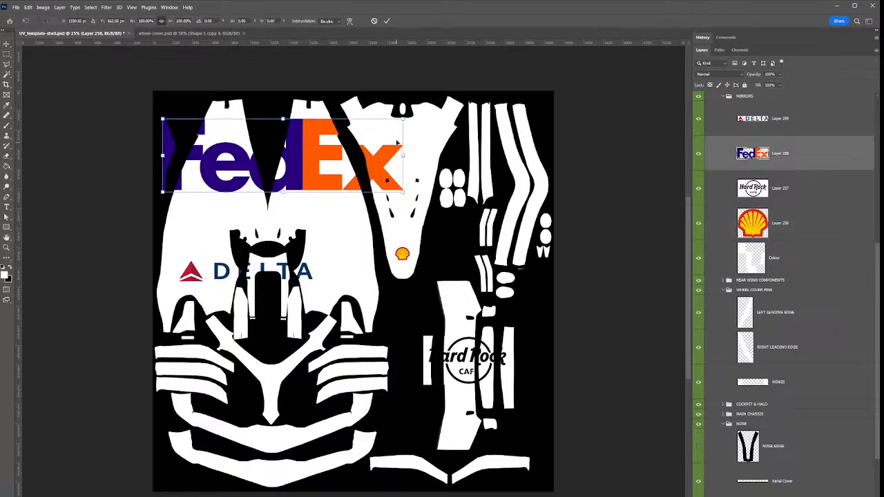
pyautogui.moveTo(404, 120); pyautogui.dragTo(368, 389)
pyautogui.press('Return')
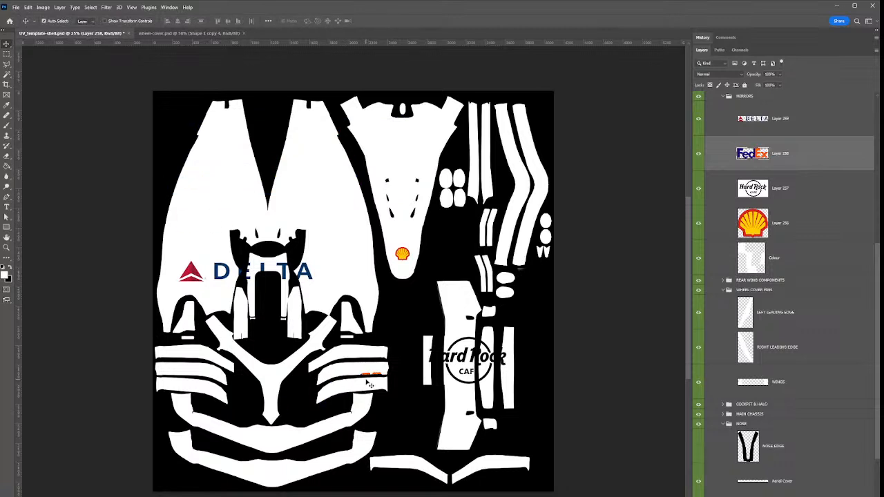
pyautogui.hotkey('ctrl', ']')
# Move the FedEx, Delta, Hard Rock and Shell logo layers into the LOGOS group
pyautogui.scroll(8, 760, 290)
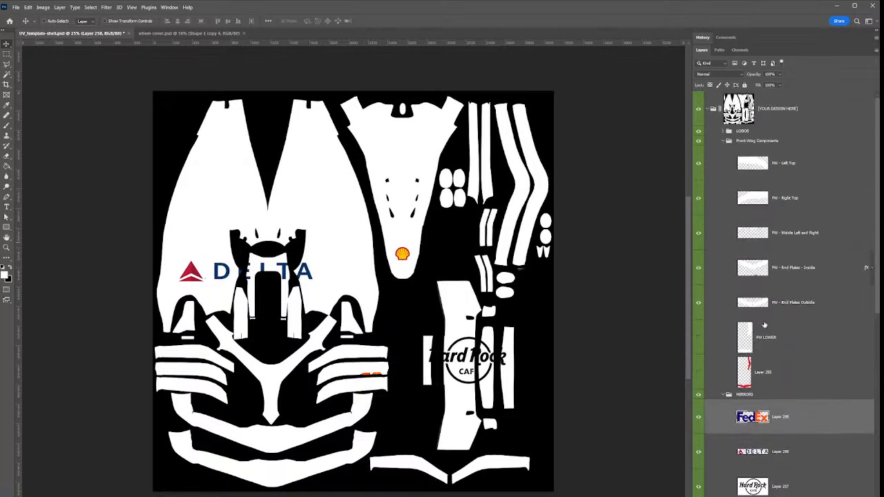
pyautogui.keyDown('shift'); pyautogui.click(784, 486); pyautogui.keyUp('shift')
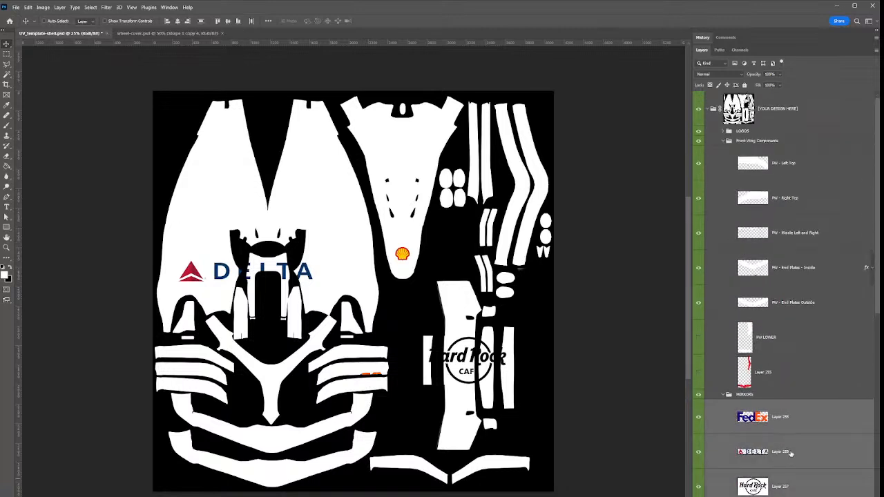
pyautogui.moveTo(793, 413); pyautogui.dragTo(739, 134)
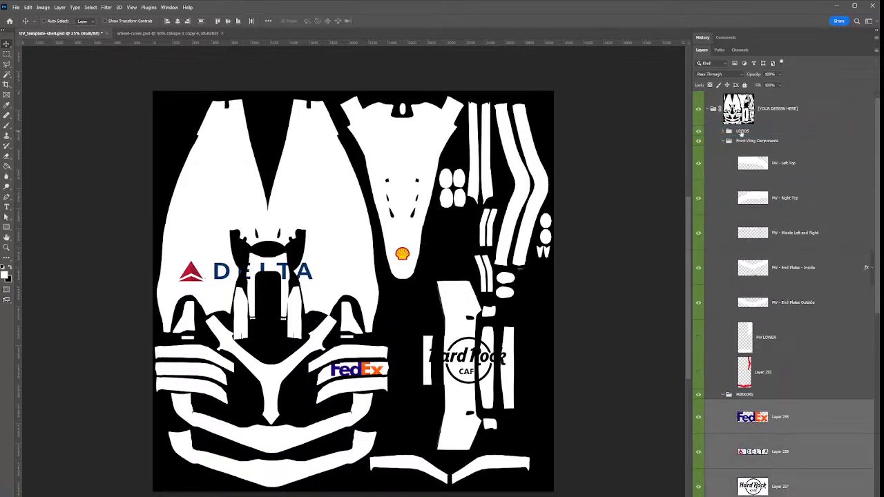
# Collapse the Front Wing Components, MIRRORS, WHEEL COVER FINS and NOSE layer groups
pyautogui.click(722, 143)
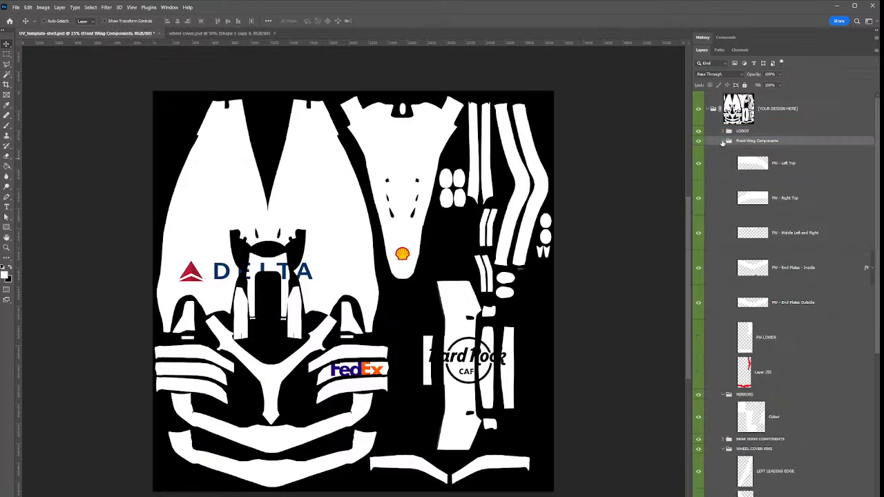
pyautogui.click(723, 142)
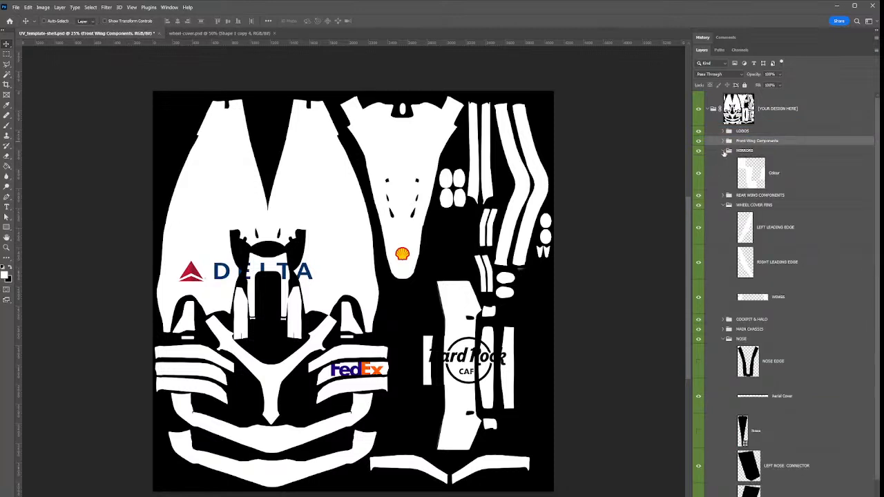
pyautogui.click(724, 151)
pyautogui.click(722, 170)
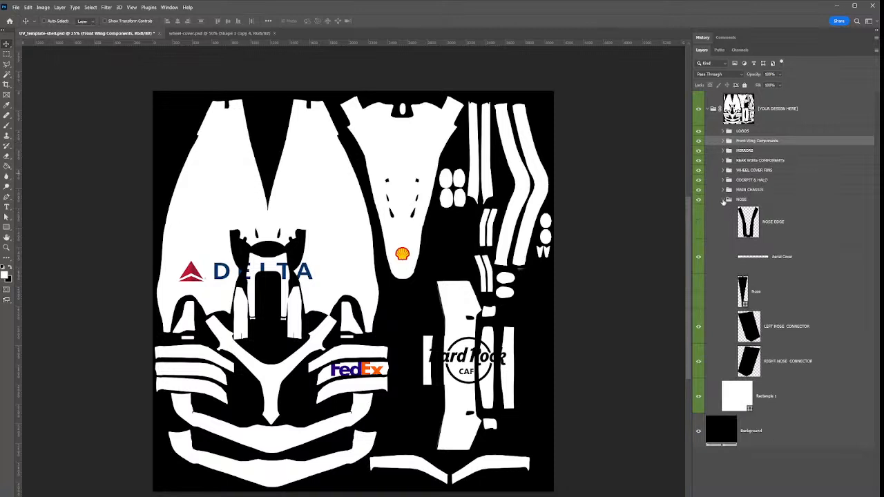
pyautogui.click(723, 200)
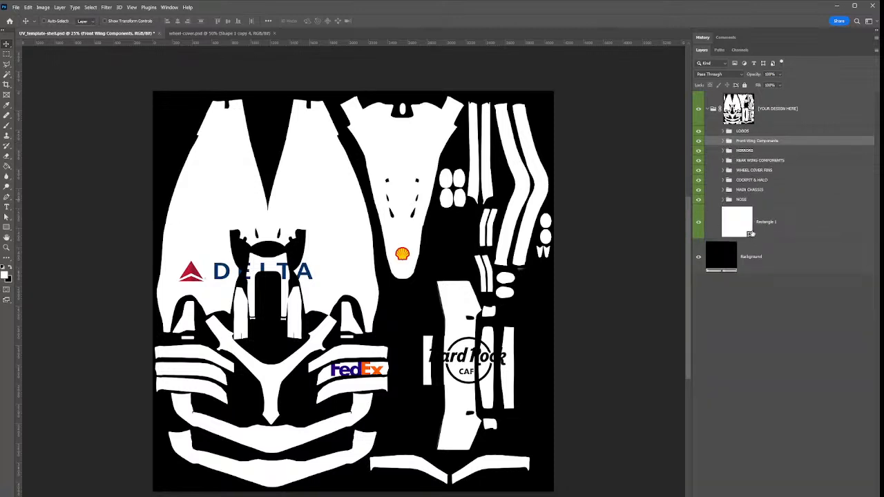
# Expand the LOGOS and Front Wing Components groups and toggle Layer 255 to check which parts it colours
pyautogui.click(723, 131)
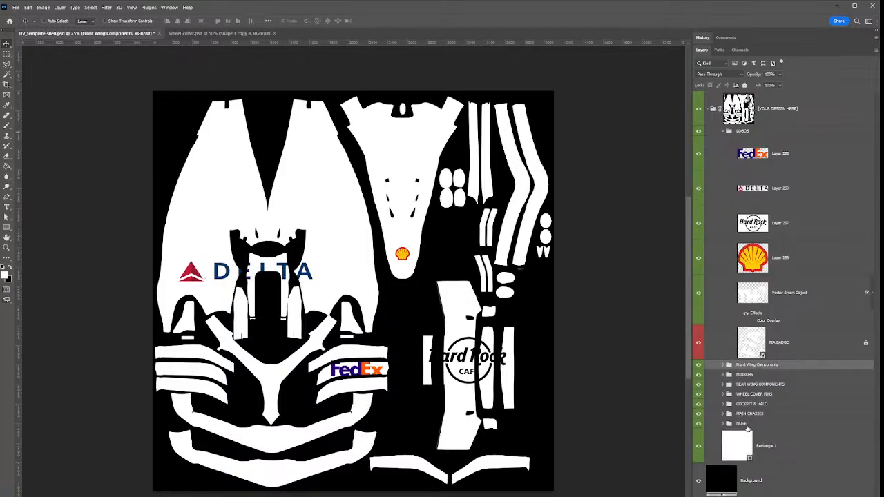
pyautogui.click(723, 365)
pyautogui.scroll(-3, 746, 384)
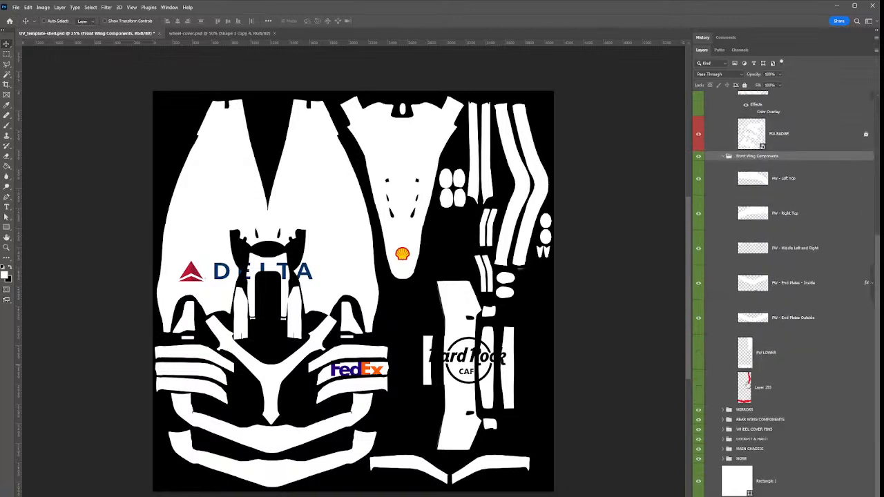
pyautogui.click(698, 390)
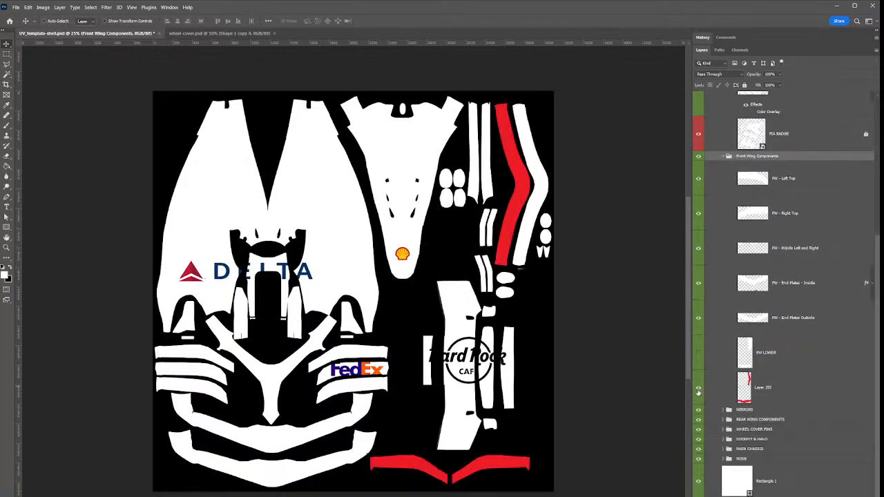
pyautogui.click(699, 390)
pyautogui.click(698, 388)
pyautogui.click(699, 387)
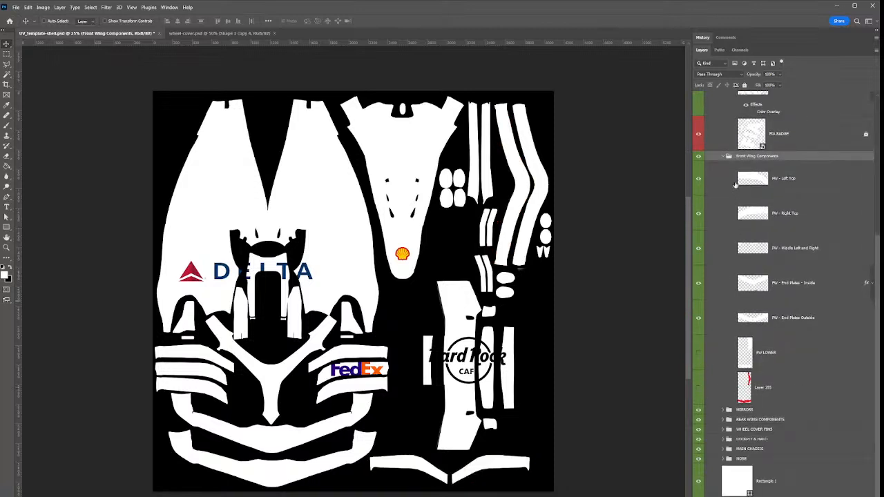
# Toggle the effects of the FW - End Plates - Inside layer to check its coverage, and collapse the Front Wing Components group
pyautogui.click(873, 283)
pyautogui.click(746, 305)
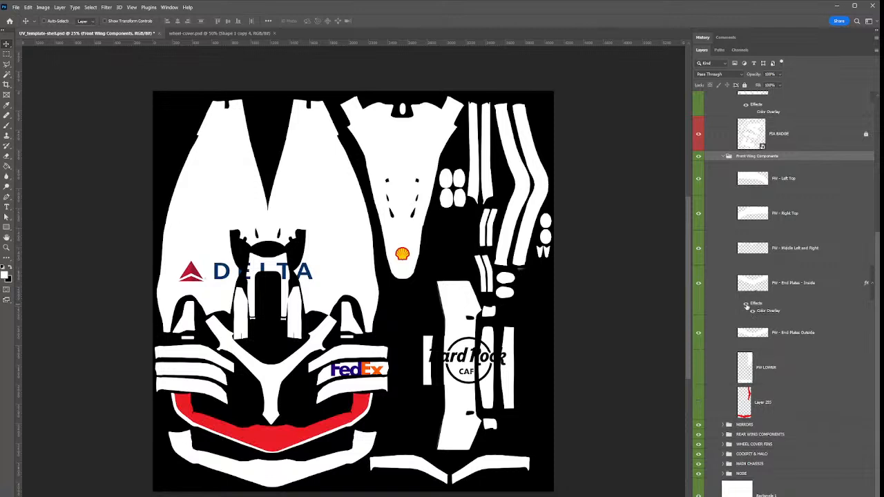
pyautogui.click(748, 307)
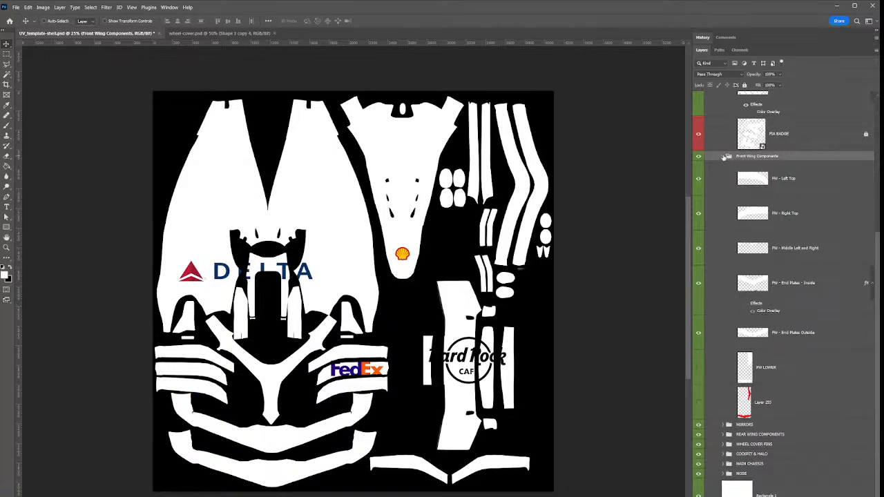
pyautogui.click(724, 157)
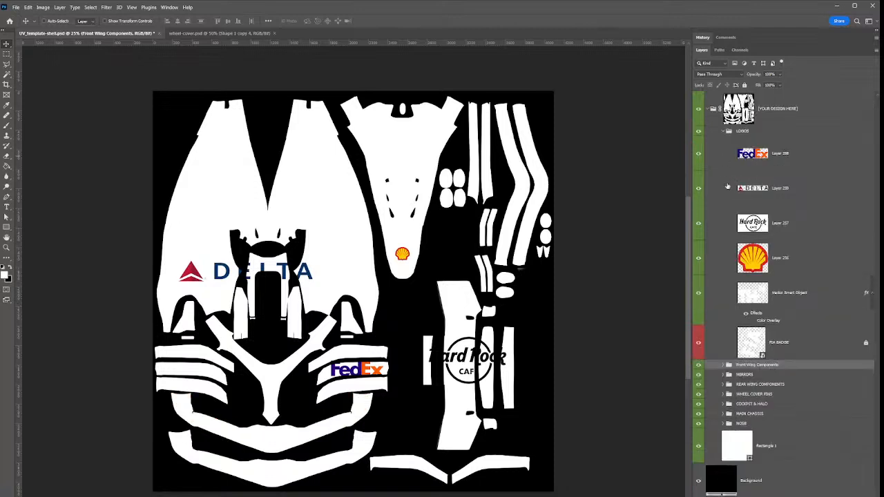
# Load the MIRRORS group's Colour layer as a selection, fill both areas with yellow sampled from the Shell logo, and deselect
pyautogui.click(723, 374)
pyautogui.click(757, 401)
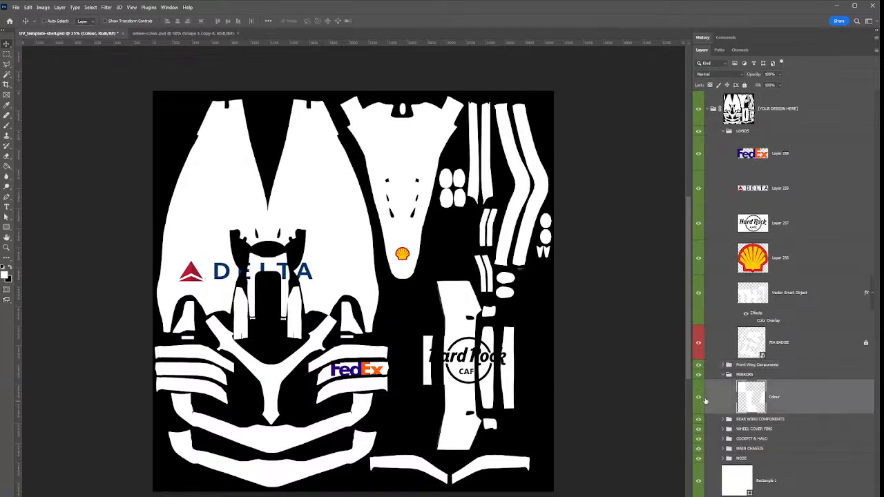
pyautogui.keyDown('ctrl'); pyautogui.click(753, 399); pyautogui.keyUp('ctrl')
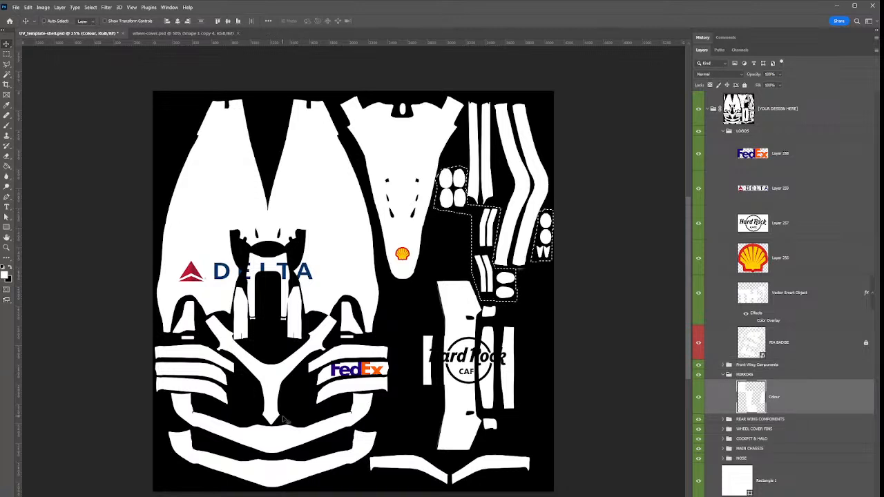
pyautogui.press('i')
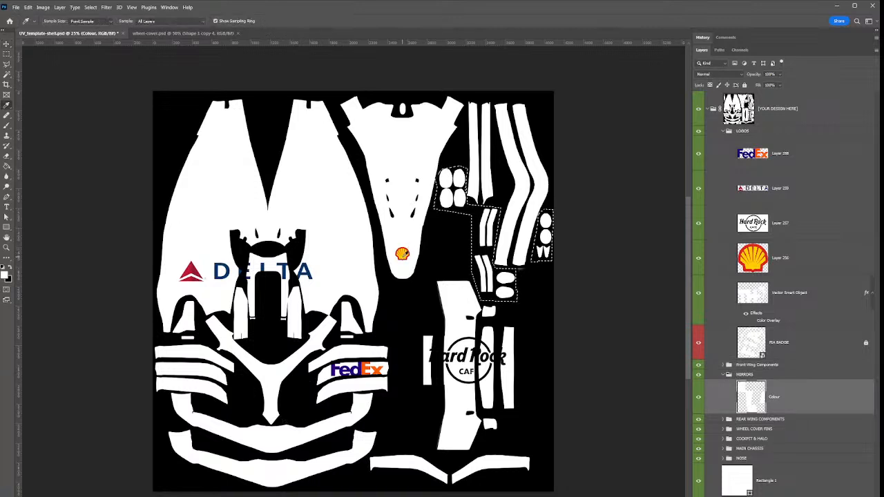
pyautogui.click(404, 255)
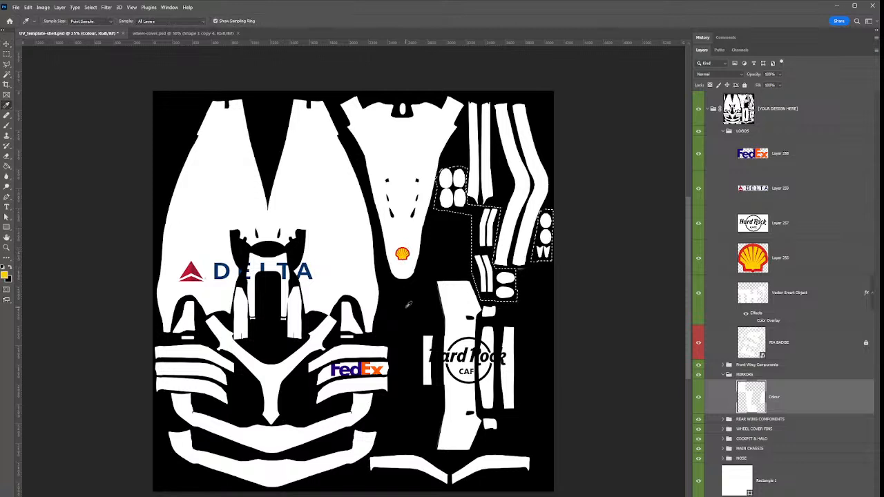
pyautogui.press('g')
pyautogui.click(496, 238)
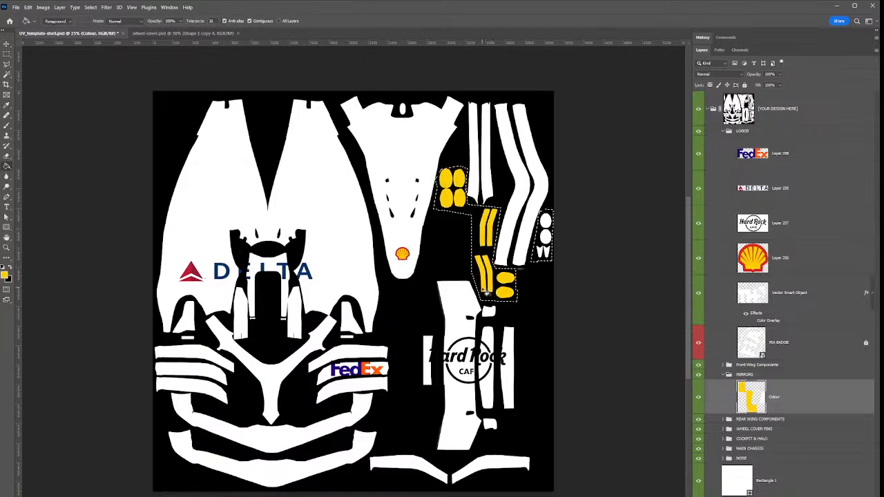
pyautogui.click(545, 241)
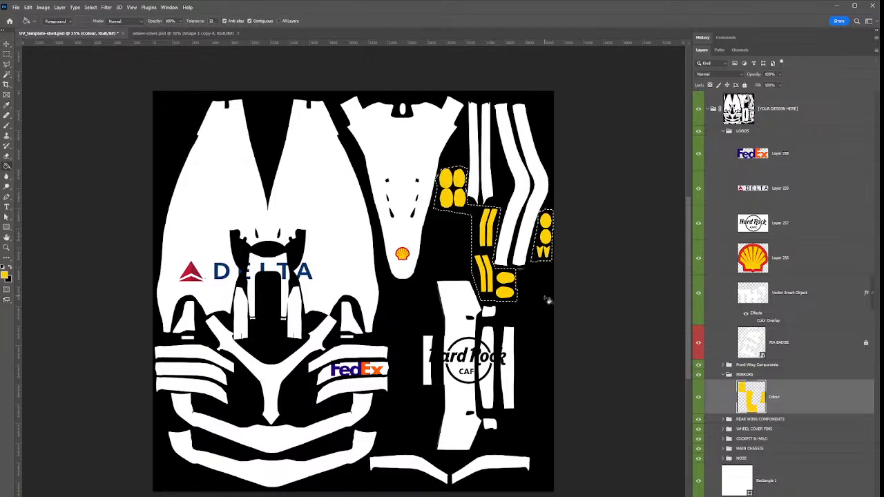
pyautogui.hotkey('ctrl', 'd')
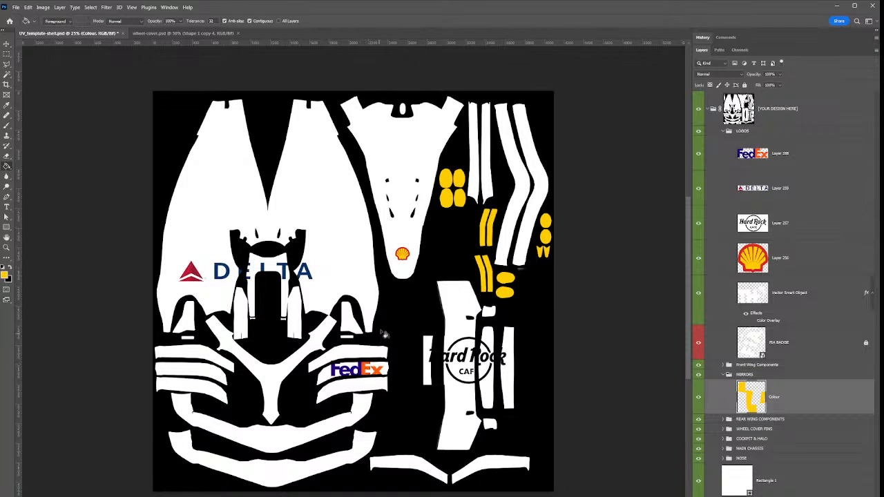
# Select the Delta logo's layer and rename it DELTA
pyautogui.press('v')
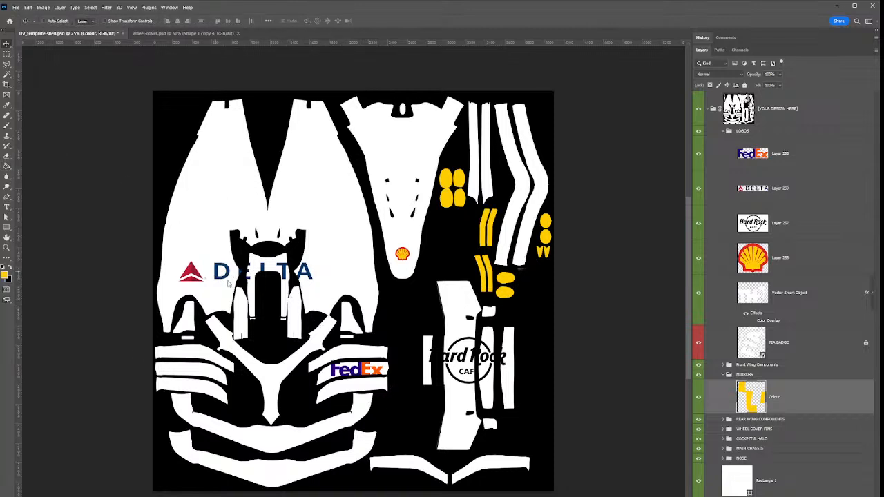
pyautogui.click(359, 293)
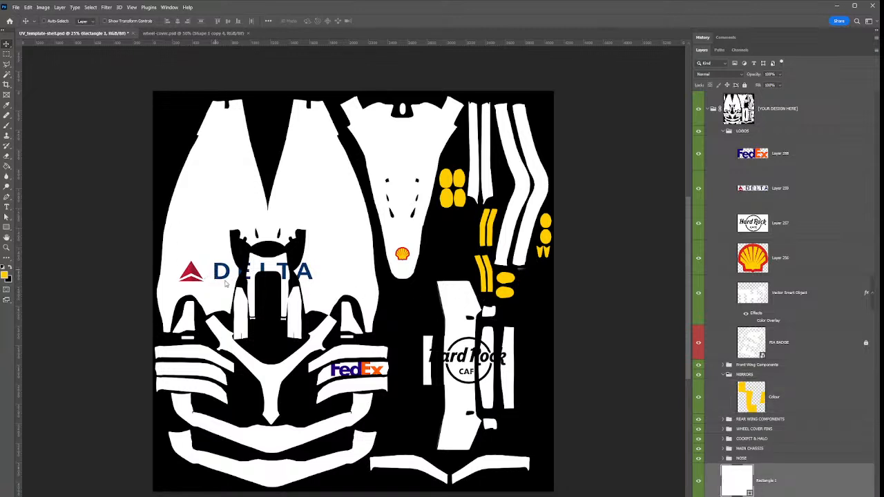
pyautogui.keyDown('ctrl'); pyautogui.click(250, 290); pyautogui.keyUp('ctrl')
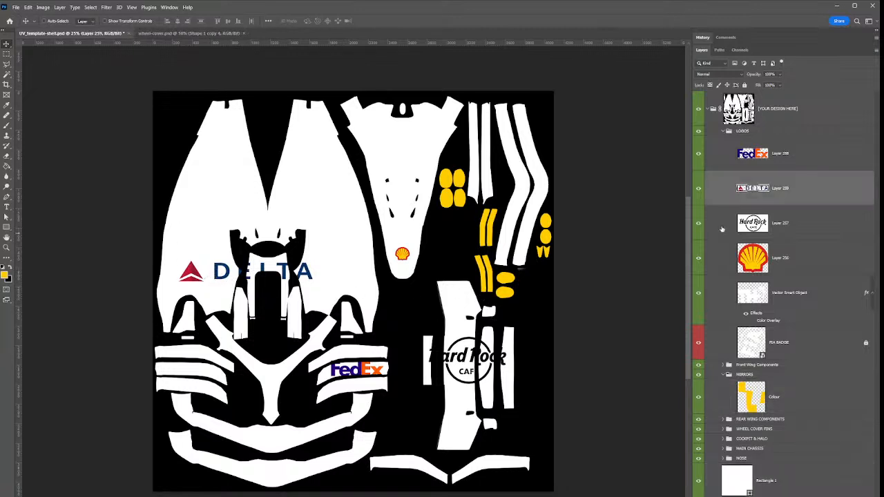
pyautogui.doubleClick(779, 191)
pyautogui.write('DELAT')
pyautogui.write('TA')
pyautogui.press('BackSpace')
pyautogui.press('BackSpace')
pyautogui.press('Return')
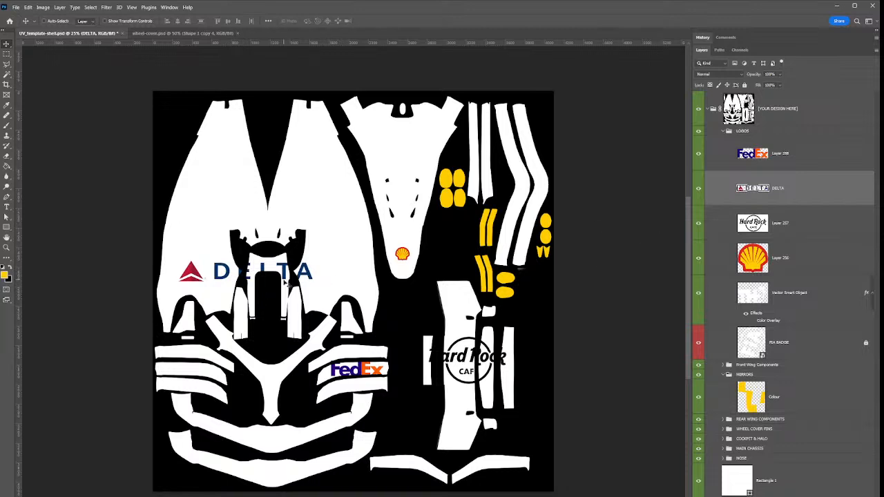
# Shrink the DELTA logo, rotate it counter-clockwise to run steeply upward, and place it on the right upper arm of the tapered panel
pyautogui.hotkey('ctrl', 't')
pyautogui.moveTo(314, 259); pyautogui.dragTo(445, 93)
pyautogui.moveTo(416, 130); pyautogui.dragTo(447, 130)
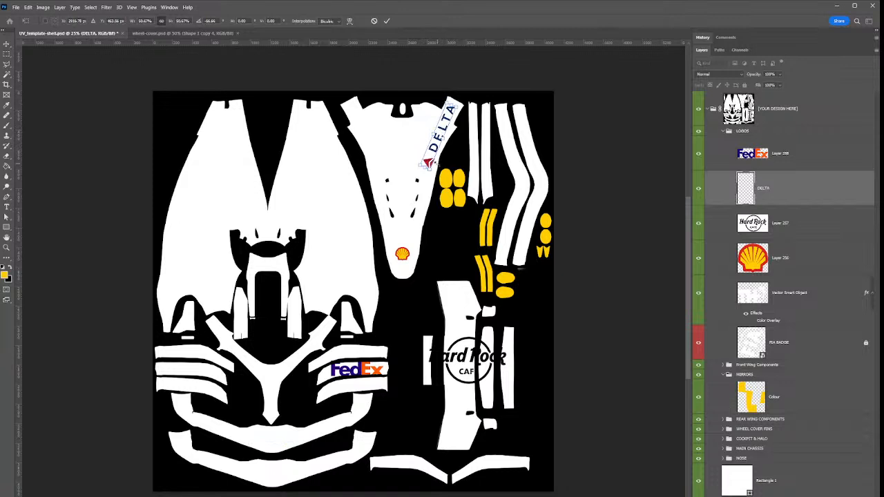
pyautogui.moveTo(418, 166); pyautogui.dragTo(472, 114)
pyautogui.press('Return')
# Tilt the DELTA logo slightly clockwise and nudge it up and right to line up with the tapered panel's arm
pyautogui.hotkey('ctrl', 't')
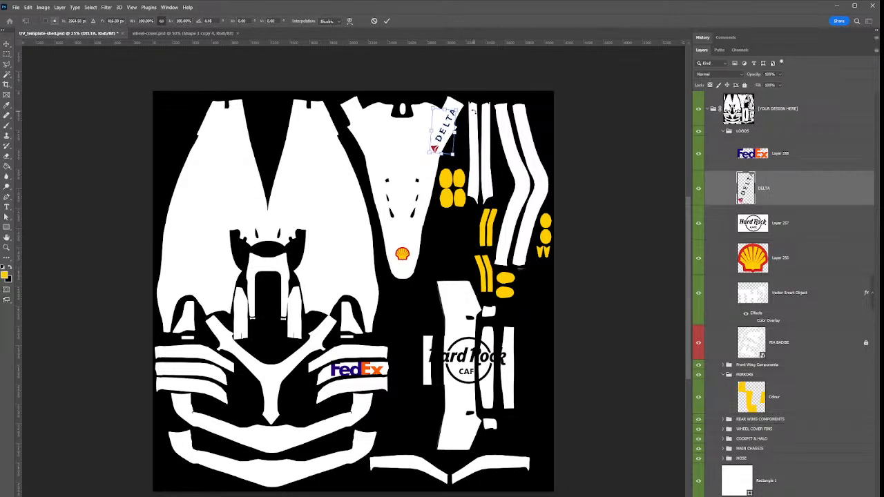
pyautogui.press('Return')
pyautogui.hotkey('shift', 'Right')
pyautogui.hotkey('shift', 'Right')
pyautogui.hotkey('shift', 'Up')
pyautogui.hotkey('shift', 'Up')
pyautogui.hotkey('shift', 'Right')
pyautogui.hotkey('shift', 'Up')
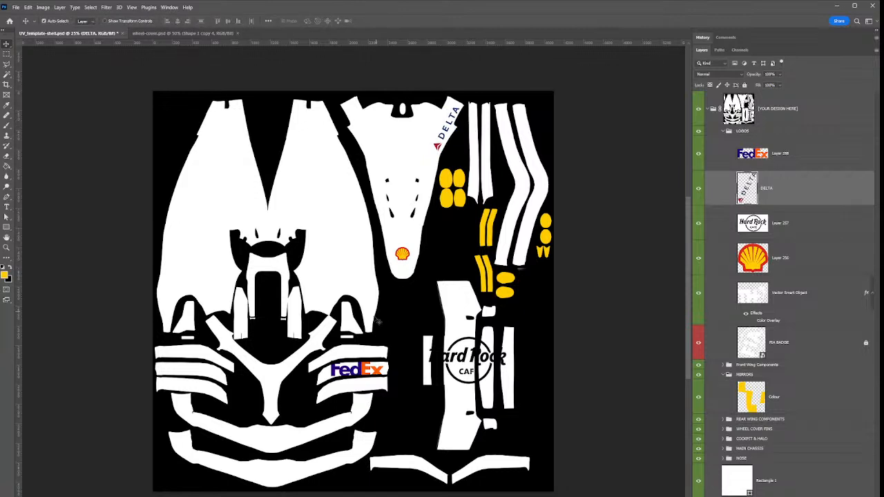
# Scale the FedEx logo down to fit with clear margins inside the middle flap of the right-hand front wing
pyautogui.keyDown('ctrl'); pyautogui.click(377, 387); pyautogui.keyUp('ctrl')
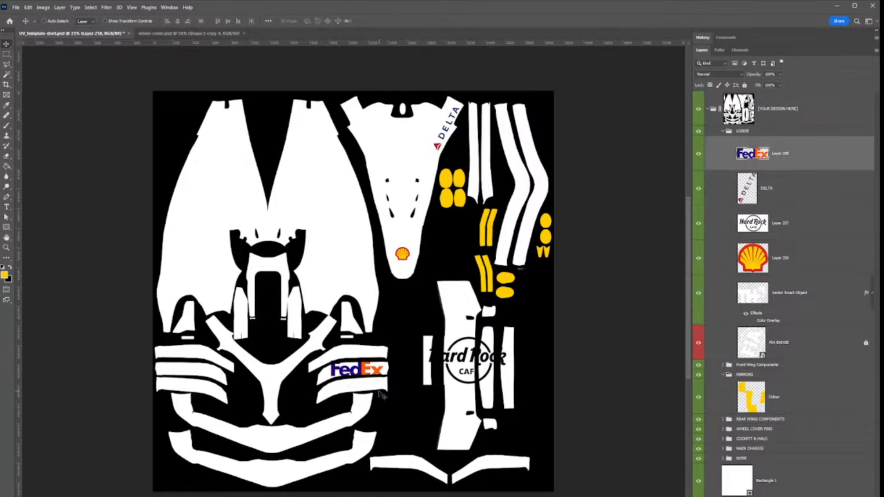
pyautogui.hotkey('ctrl', 't')
pyautogui.moveTo(383, 376); pyautogui.dragTo(368, 371)
pyautogui.press('Return')
pyautogui.hotkey('shift', 'Up')
pyautogui.hotkey('shift', 'Up')
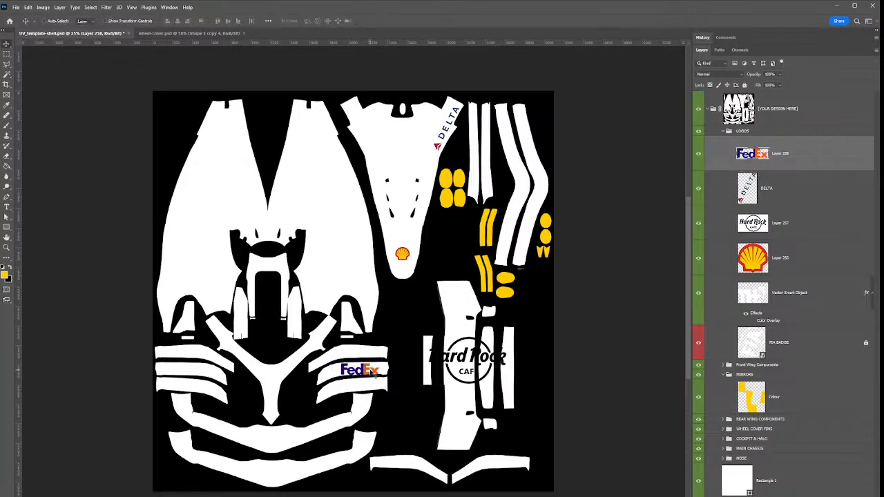
pyautogui.hotkey('ctrl', 't')
pyautogui.moveTo(387, 375); pyautogui.dragTo(379, 370)
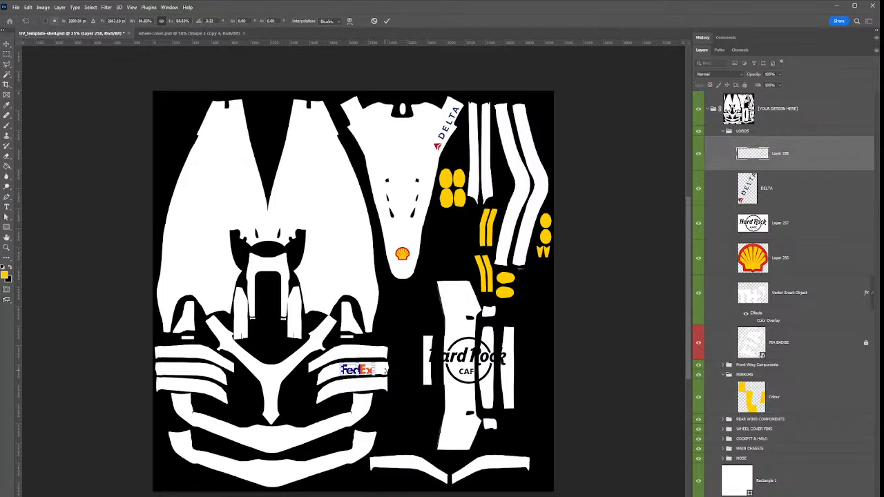
pyautogui.press('Return')
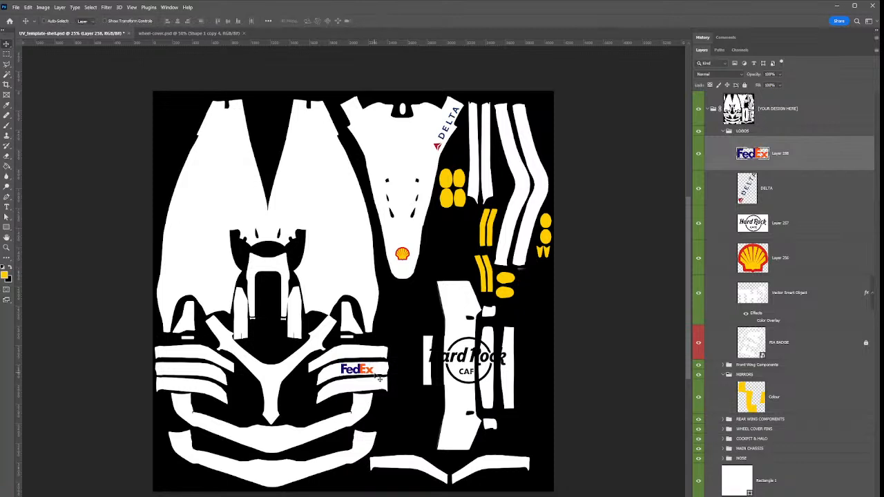
# Duplicate the FedEx logo onto the left-hand front wing's middle flap and adjust the angle of both logos to follow their flaps
pyautogui.moveTo(362, 381); pyautogui.dragTo(187, 380)
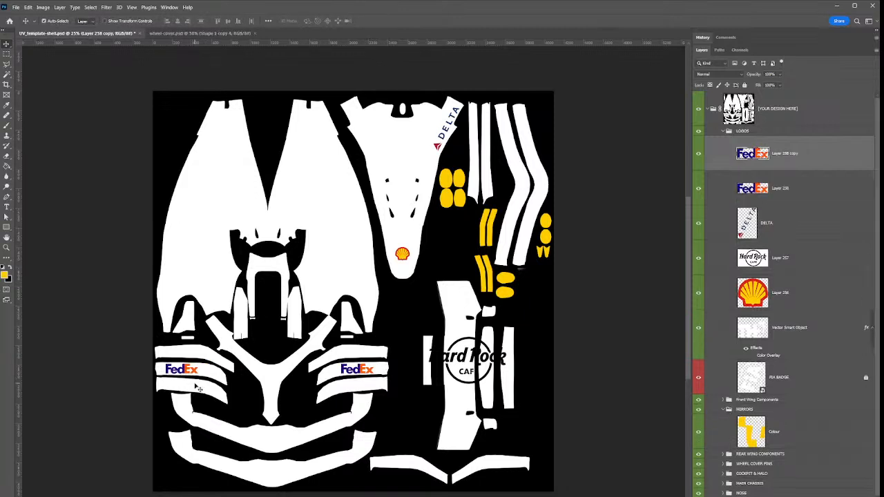
pyautogui.hotkey('ctrl', 'r')
pyautogui.hotkey('ctrl', 't')
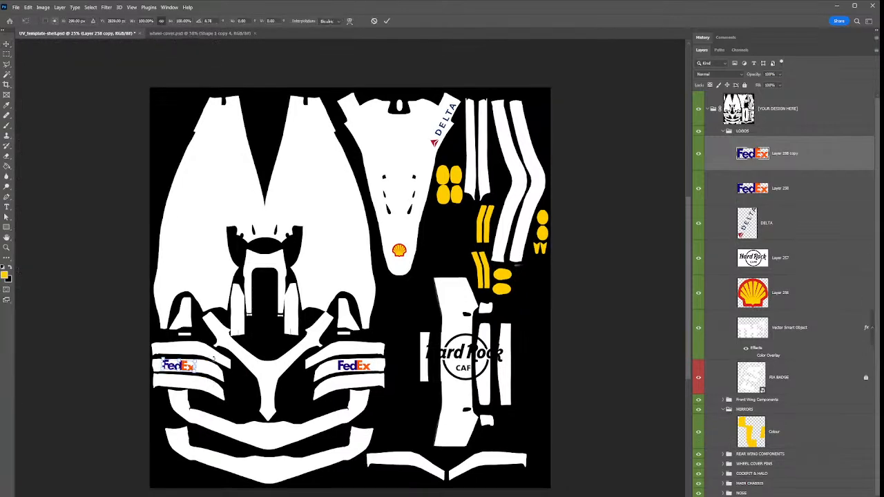
pyautogui.press('Return')
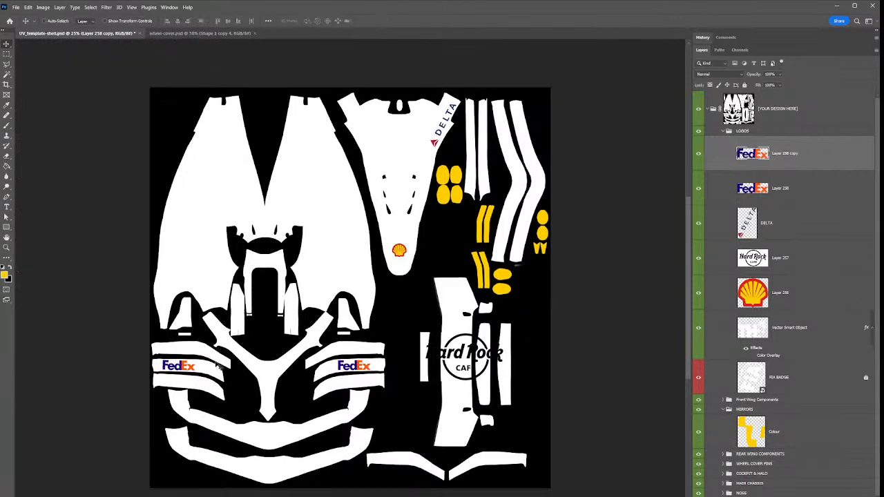
pyautogui.hotkey('shift', 'Right')
pyautogui.hotkey('shift', 'Right')
pyautogui.hotkey('alt', '[')
pyautogui.hotkey('ctrl', 't')
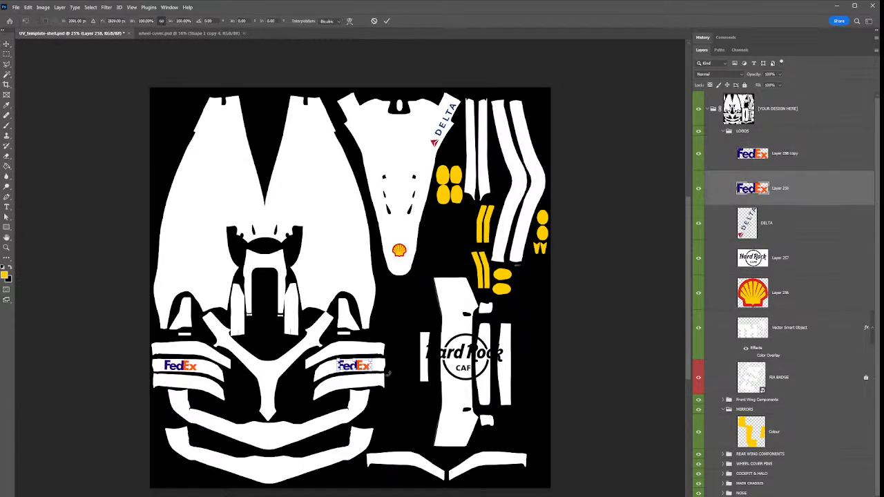
pyautogui.press('Return')
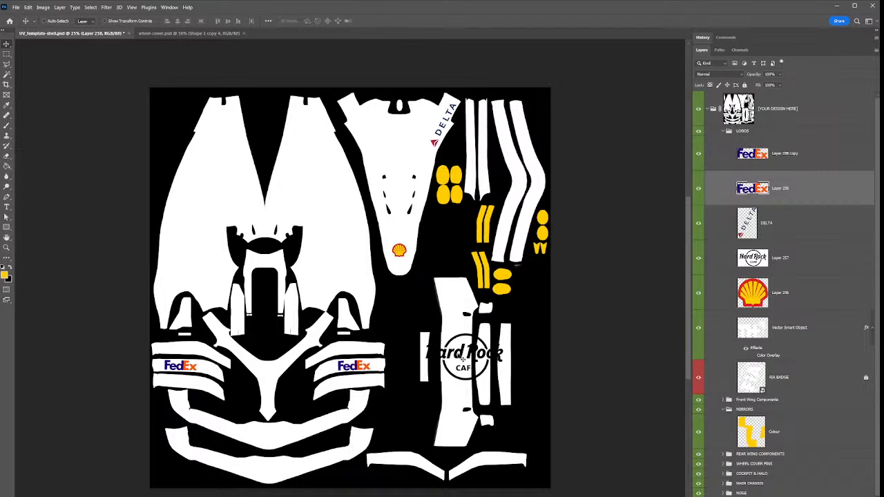
# Move the Hard Rock logo onto the right half of the large body panel and delete its white background
pyautogui.moveTo(483, 373); pyautogui.dragTo(349, 237)
pyautogui.press('w')
pyautogui.click(323, 226)
pyautogui.press('Delete')
pyautogui.hotkey('ctrl', 'd')
# Rotate the Hard Rock logo about 89° counter-clockwise, shrink it and place it on the upper right half of the body panel
pyautogui.press('v')
pyautogui.moveTo(341, 222); pyautogui.dragTo(341, 142)
pyautogui.hotkey('ctrl', 't')
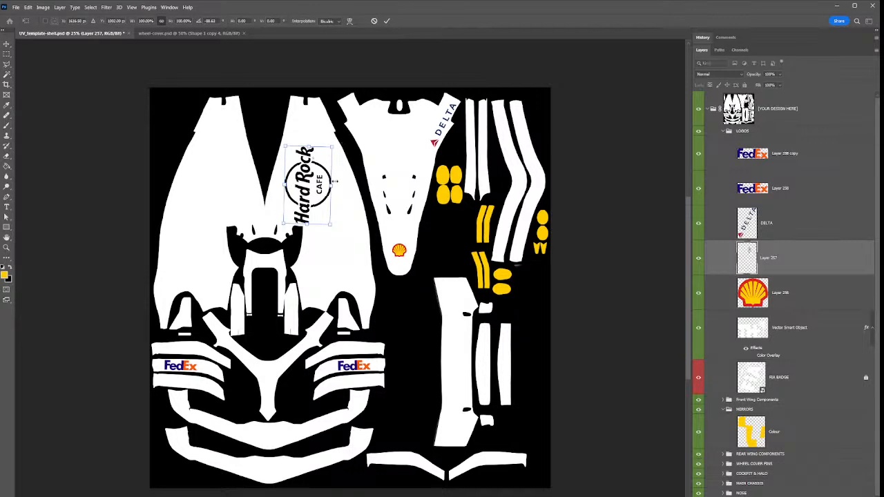
pyautogui.moveTo(332, 226); pyautogui.dragTo(328, 206)
pyautogui.press('Return')
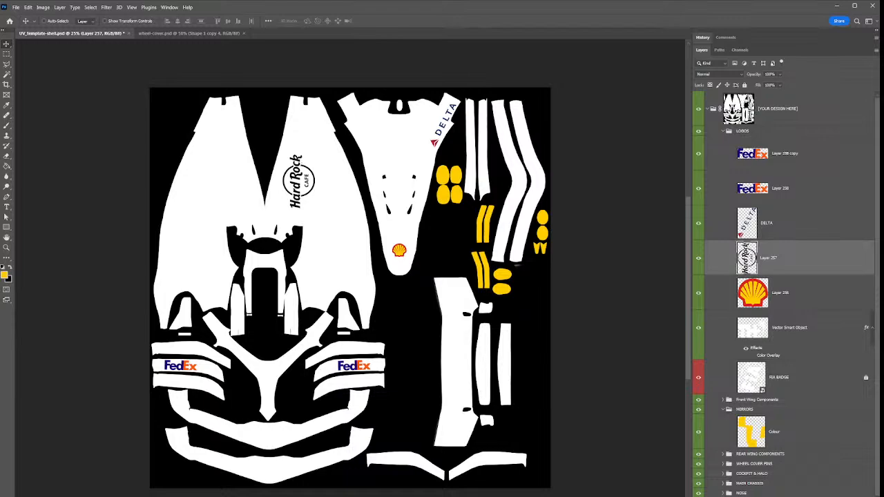
# Switch to the browser's Shell logo search and examine the logo versions, previewing the Logos-world one
pyautogui.hotkey('alt', 'Tab')
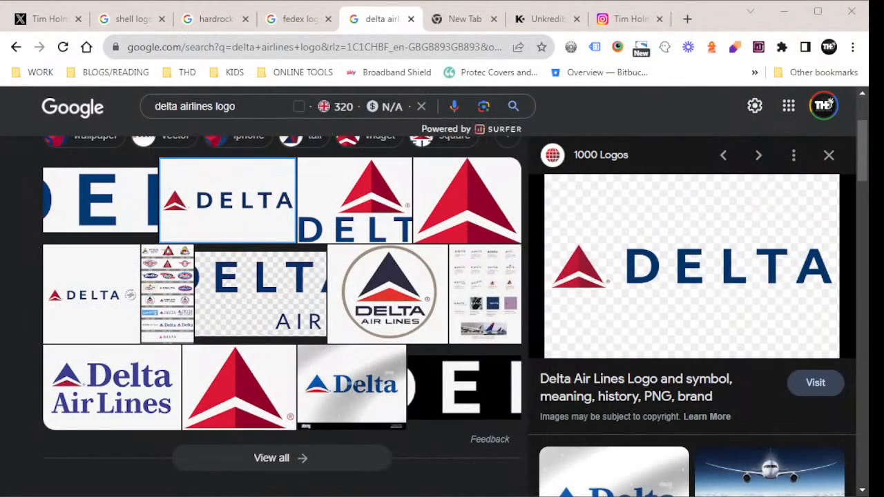
pyautogui.click(131, 18)
pyautogui.scroll(-2, 290, 233)
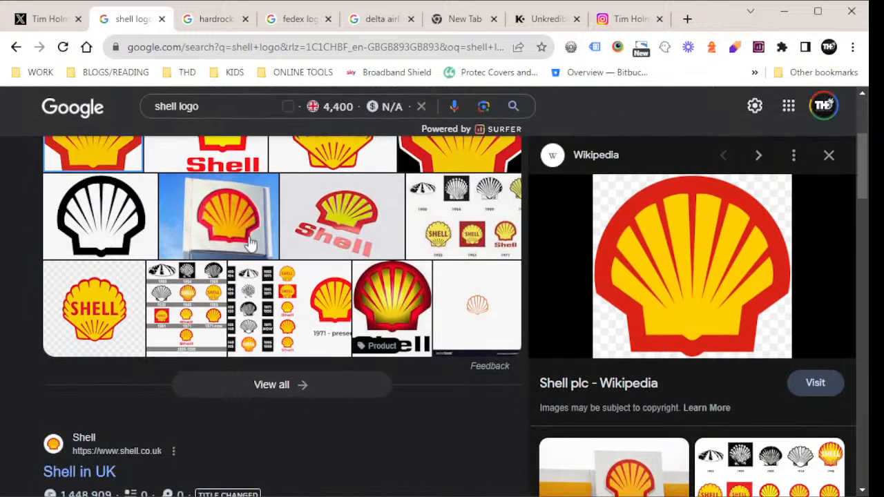
pyautogui.scroll(1, 252, 241)
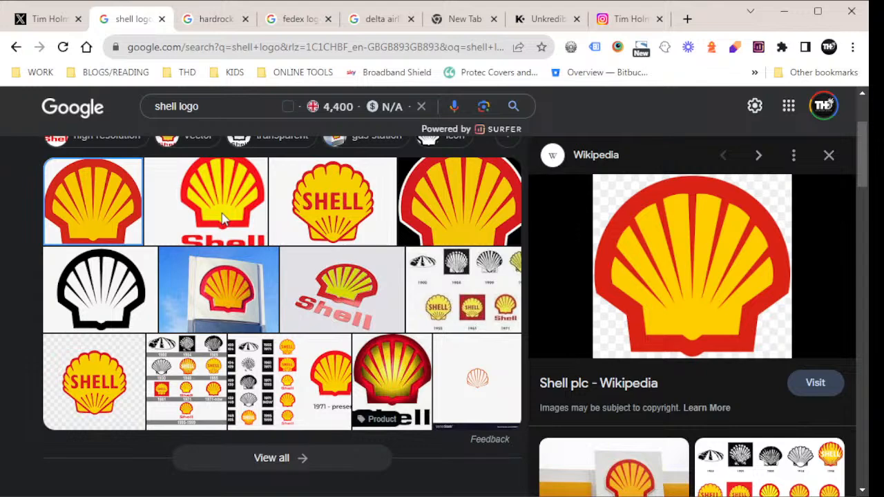
pyautogui.click(222, 218)
pyautogui.scroll(-1, 226, 306)
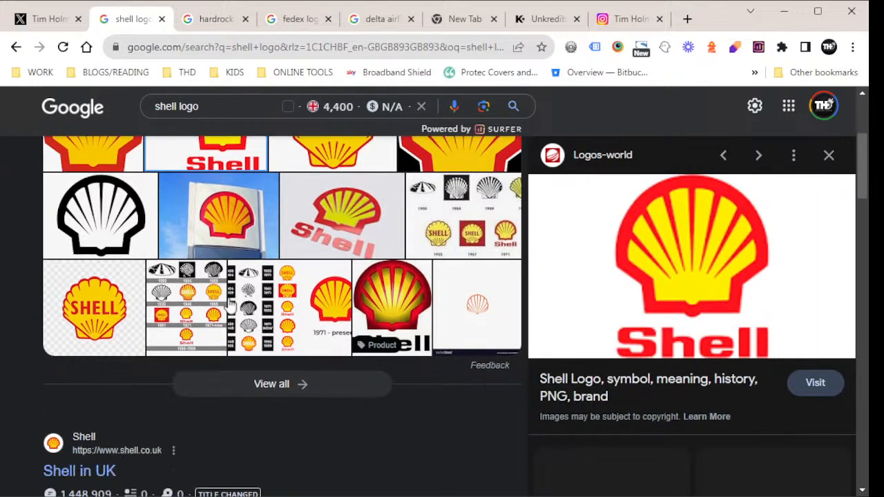
pyautogui.scroll(-3, 226, 306)
pyautogui.scroll(6, 226, 306)
# Open the image results for the Shell logo search and examine the available logo variants
pyautogui.click(69, 169)
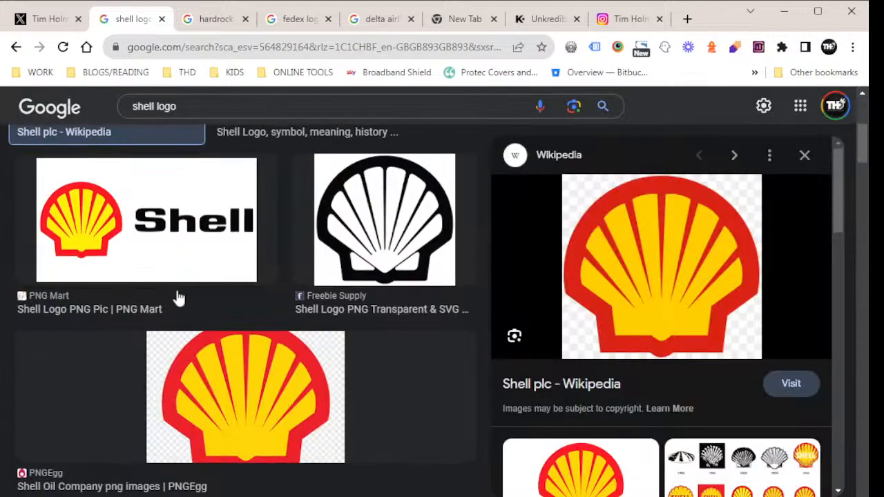
pyautogui.scroll(3, 170, 187)
pyautogui.scroll(-7, 357, 315)
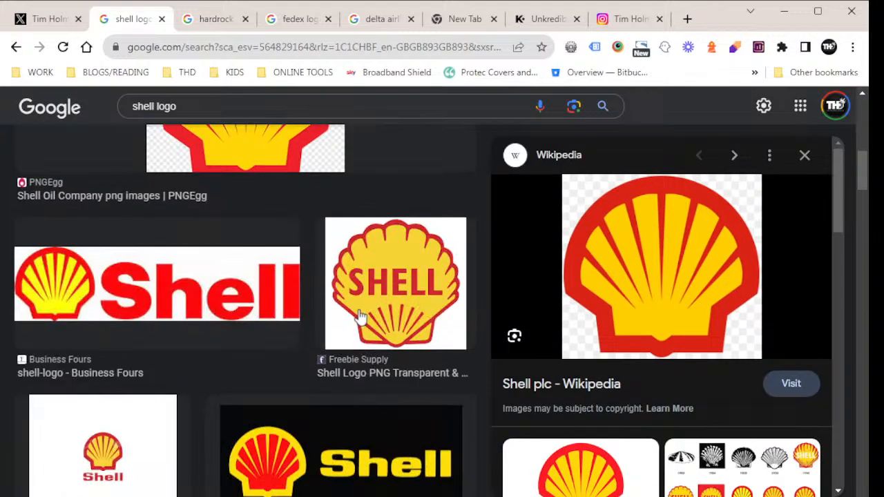
pyautogui.scroll(-2, 359, 317)
pyautogui.scroll(-3, 357, 316)
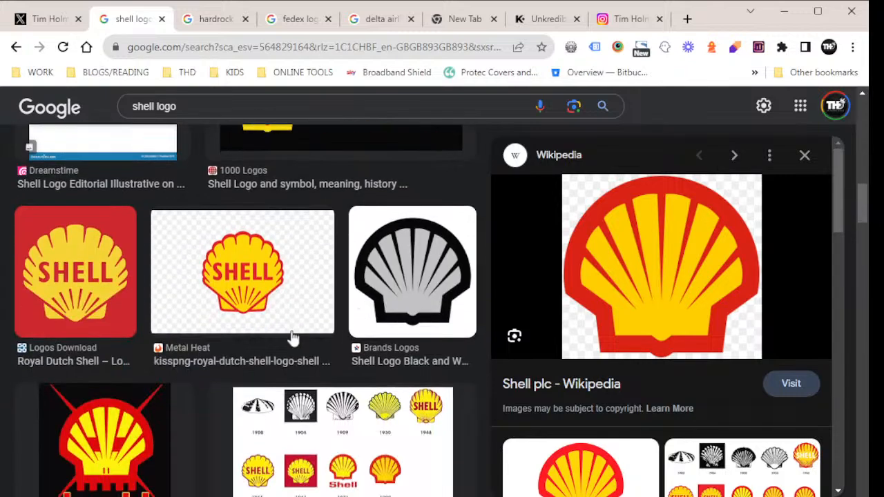
pyautogui.scroll(-4, 293, 337)
pyautogui.scroll(-4, 291, 334)
pyautogui.scroll(4, 291, 334)
pyautogui.scroll(-6, 291, 337)
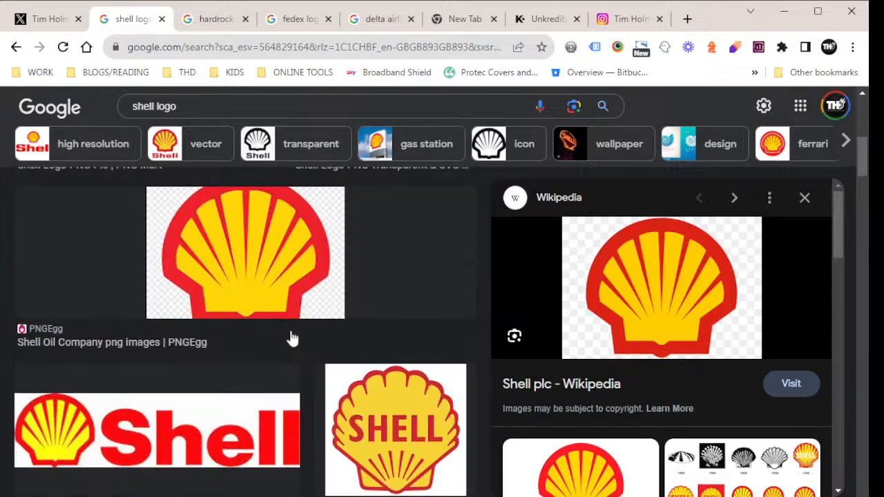
pyautogui.scroll(1, 284, 339)
pyautogui.scroll(2, 242, 311)
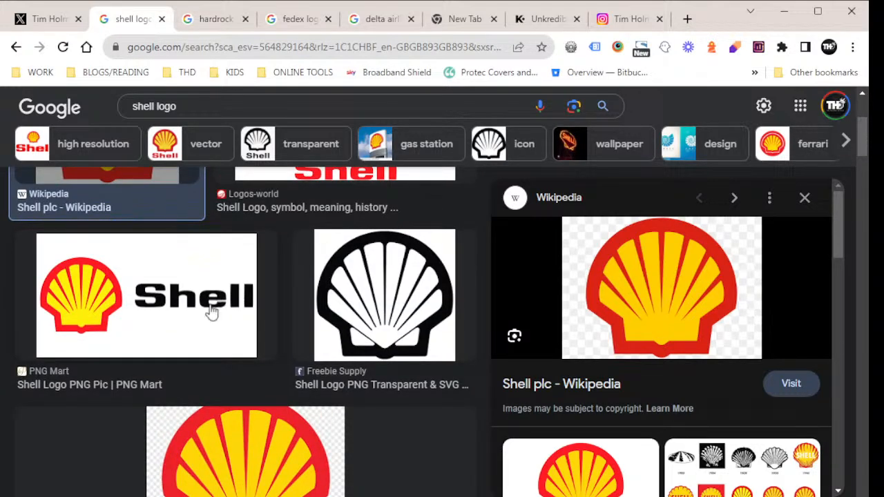
pyautogui.scroll(3, 115, 217)
# Return to the web results and search for "shell" instead of the logo
pyautogui.click(145, 166)
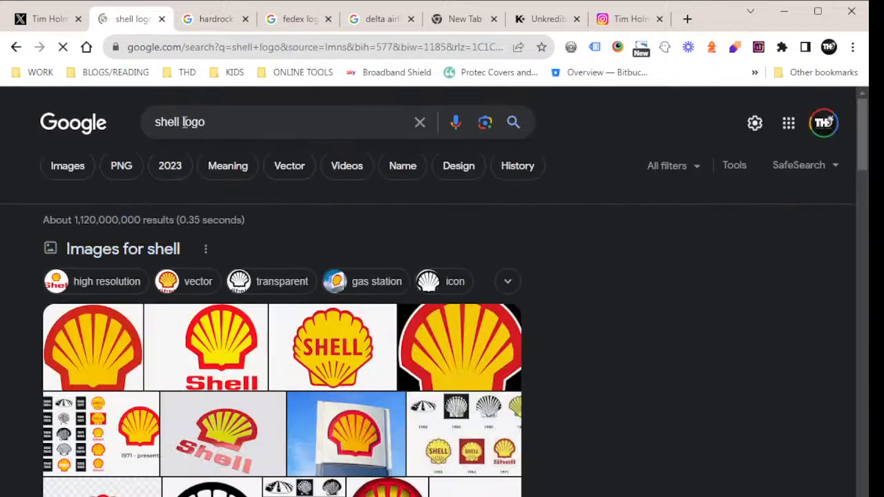
pyautogui.moveTo(220, 155); pyautogui.dragTo(230, 129)
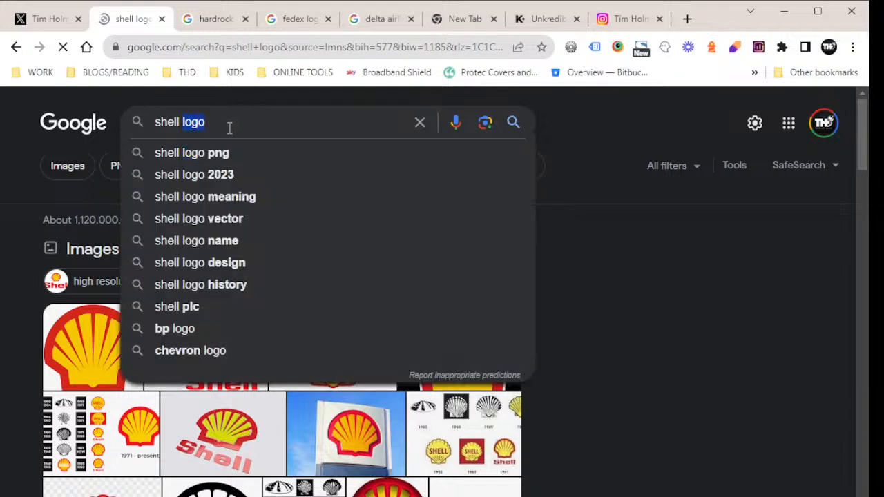
pyautogui.press('BackSpace')
pyautogui.press('BackSpace')
pyautogui.press('BackSpace')
pyautogui.press('BackSpace')
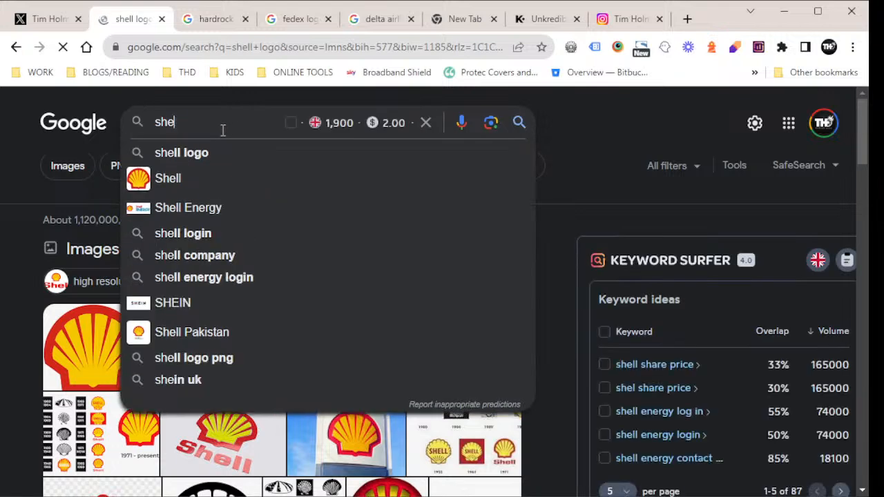
pyautogui.press('Return')
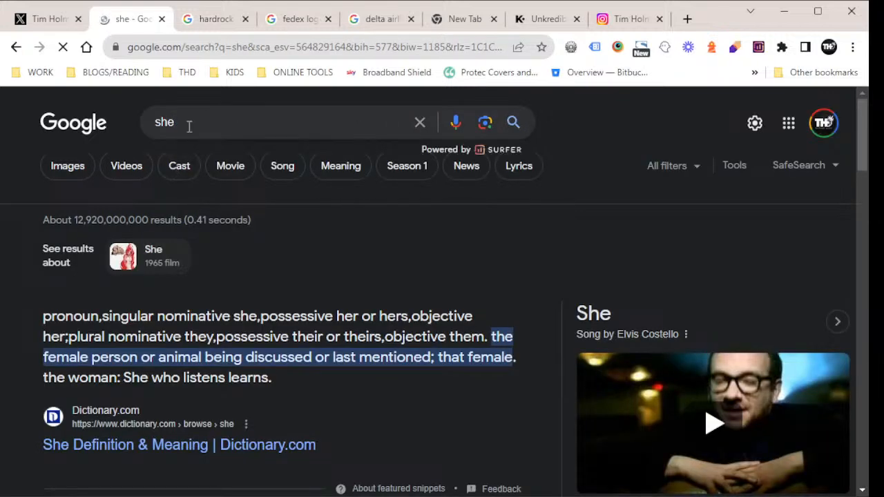
pyautogui.click(194, 125)
pyautogui.write('ll')
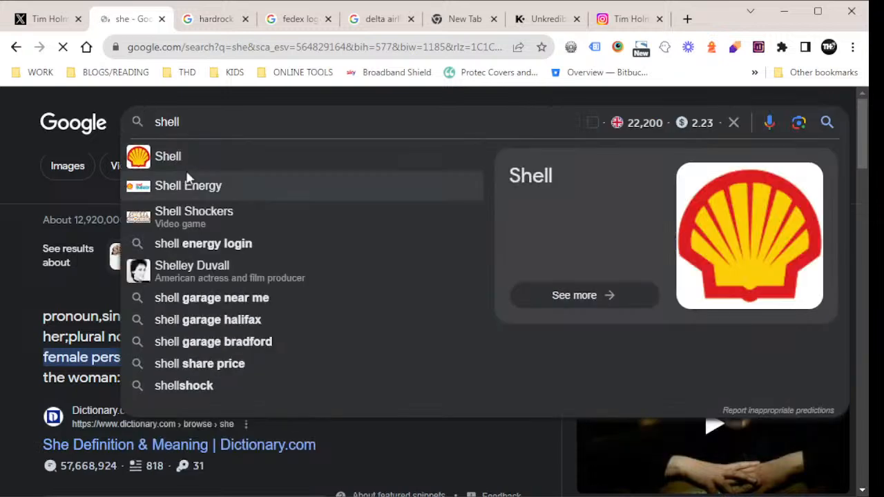
pyautogui.press('Return')
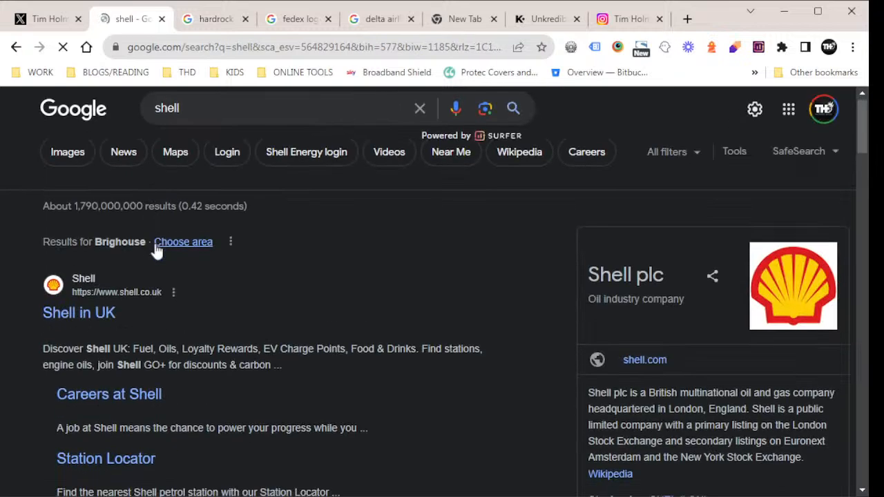
# Open the Shell UK website, accept the optional cookies and examine the home page's branding down to the footer
pyautogui.scroll(-2, 138, 235)
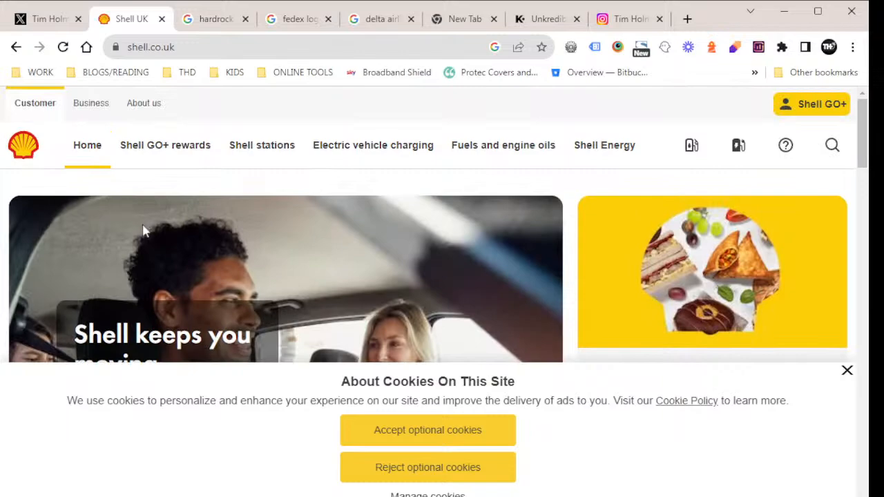
pyautogui.scroll(-7, 144, 228)
pyautogui.click(458, 433)
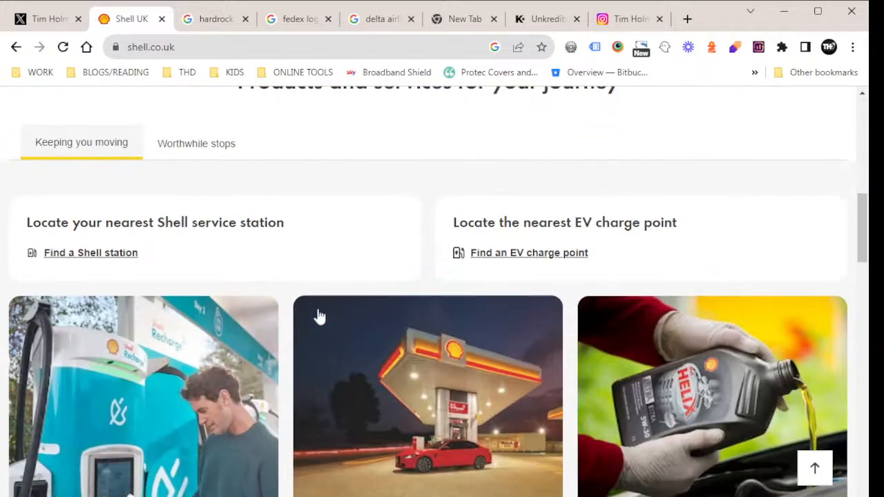
pyautogui.scroll(-15, 319, 316)
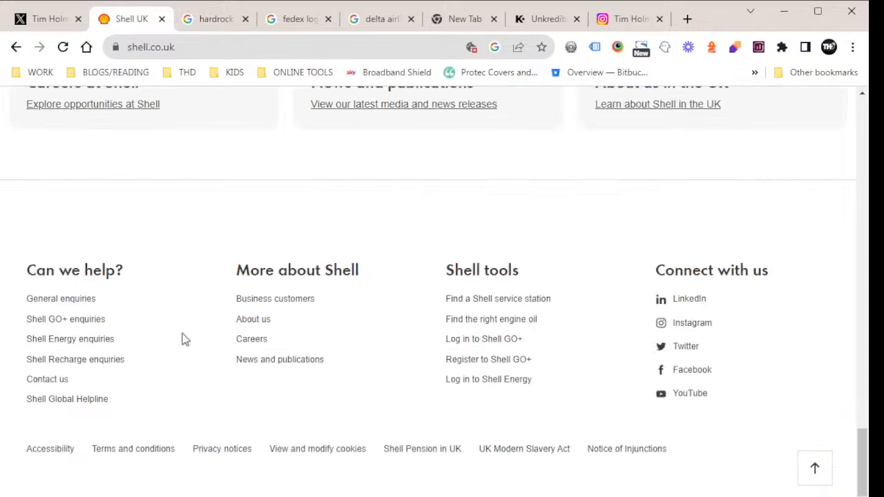
pyautogui.scroll(10, 181, 318)
pyautogui.scroll(8, 118, 254)
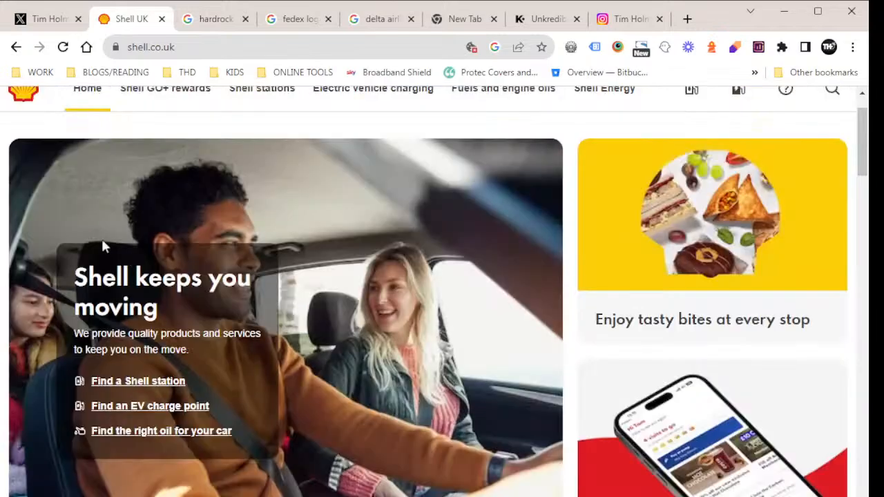
pyautogui.scroll(1, 116, 254)
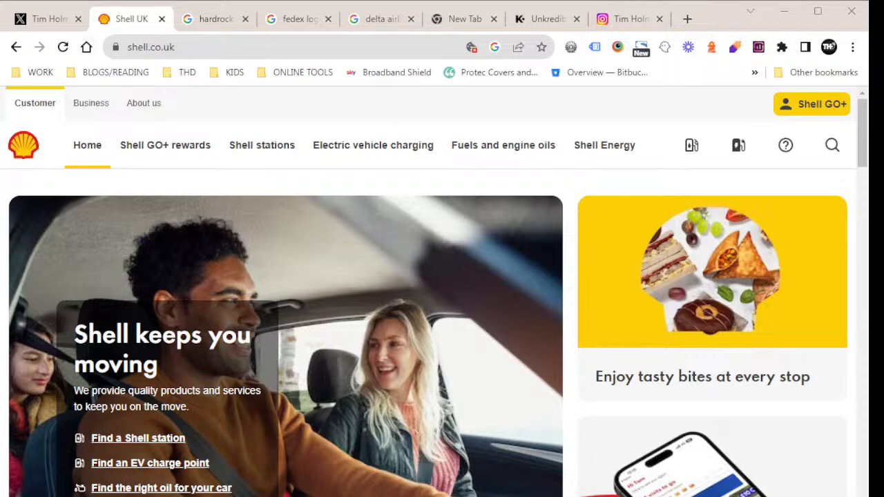
# Search the web for "shell v power logo" in place of the Shell UK page
pyautogui.click(174, 47)
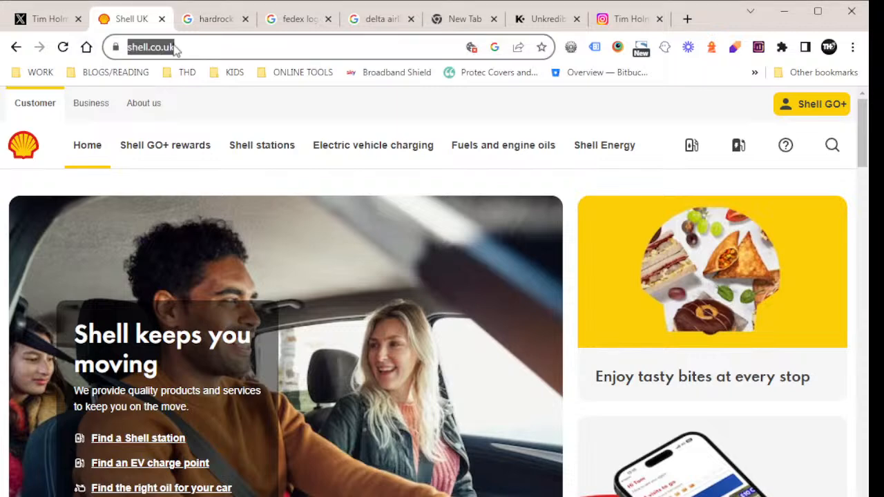
pyautogui.write('shell v power logo')
pyautogui.press('Return')
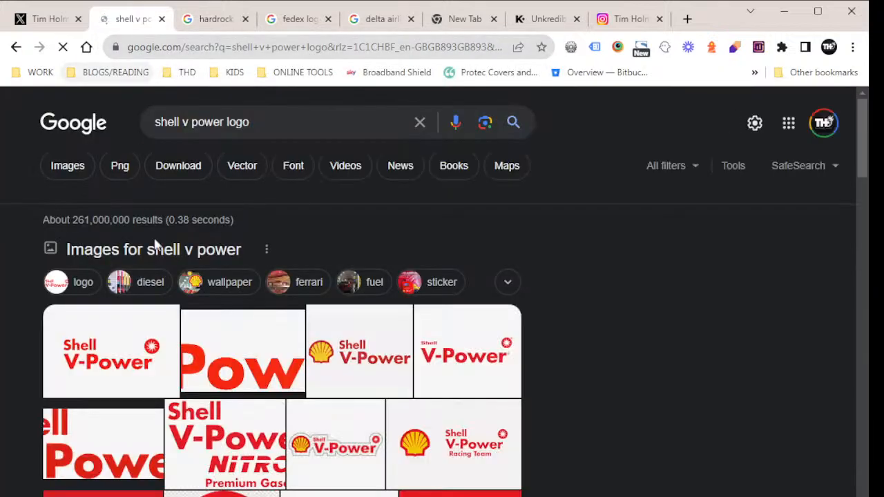
# Preview the Shell V-Power logo variants and pick the red Tigerstix Hockey Club version
pyautogui.click(345, 370)
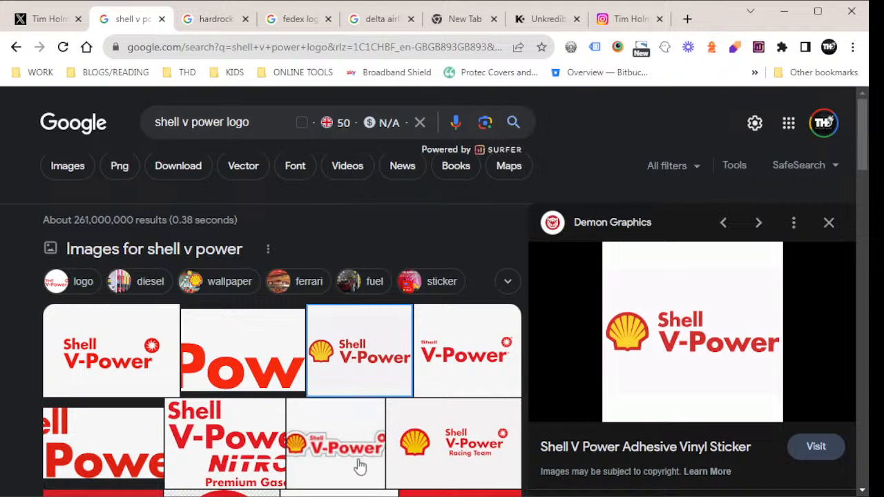
pyautogui.scroll(-4, 373, 456)
pyautogui.scroll(2, 335, 444)
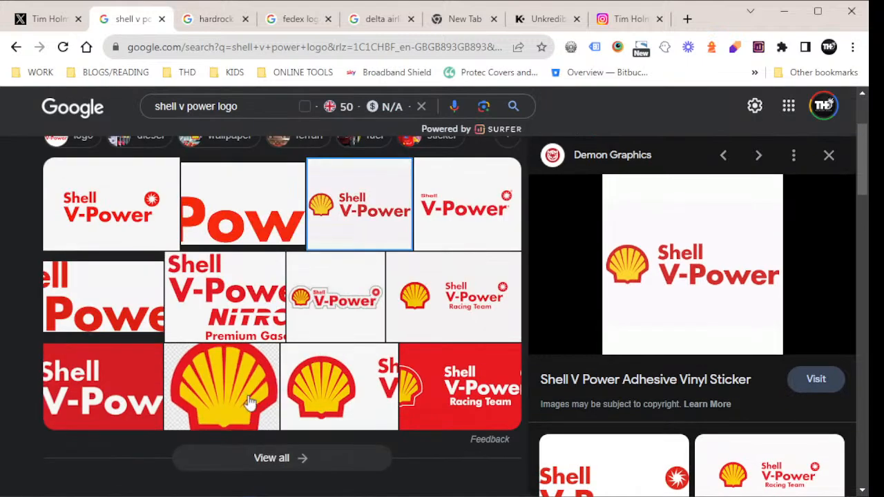
pyautogui.click(92, 406)
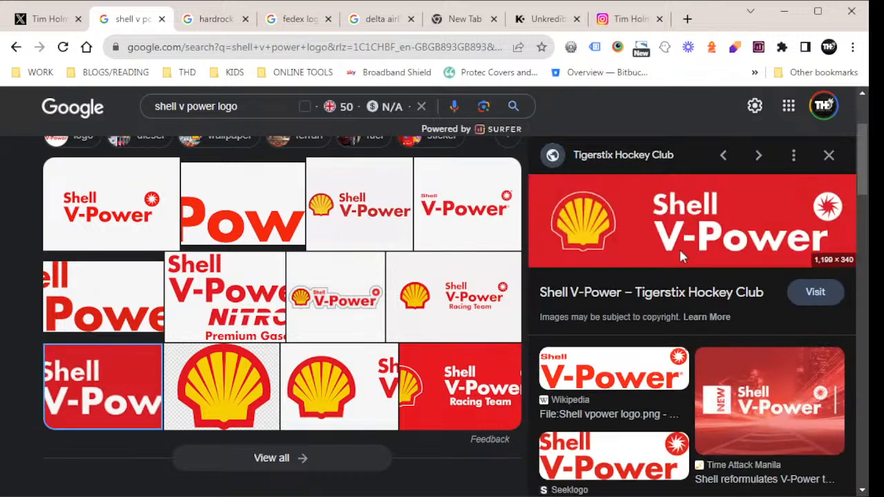
pyautogui.click(473, 389)
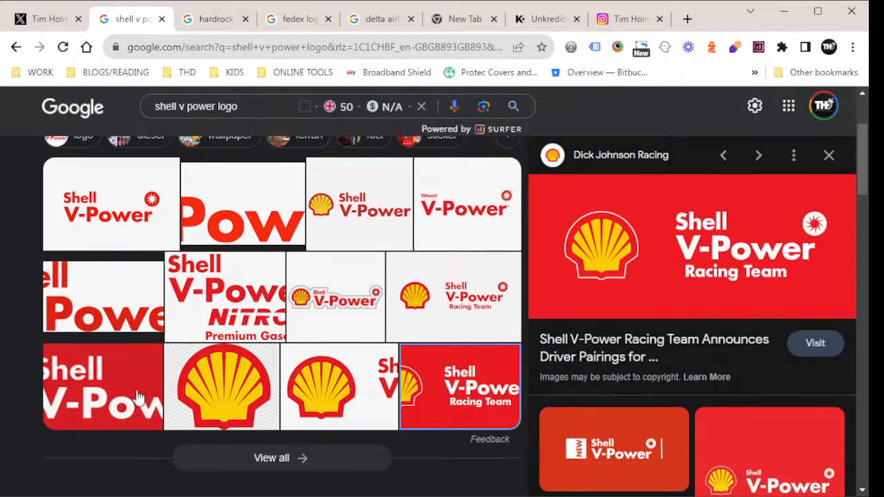
pyautogui.click(104, 385)
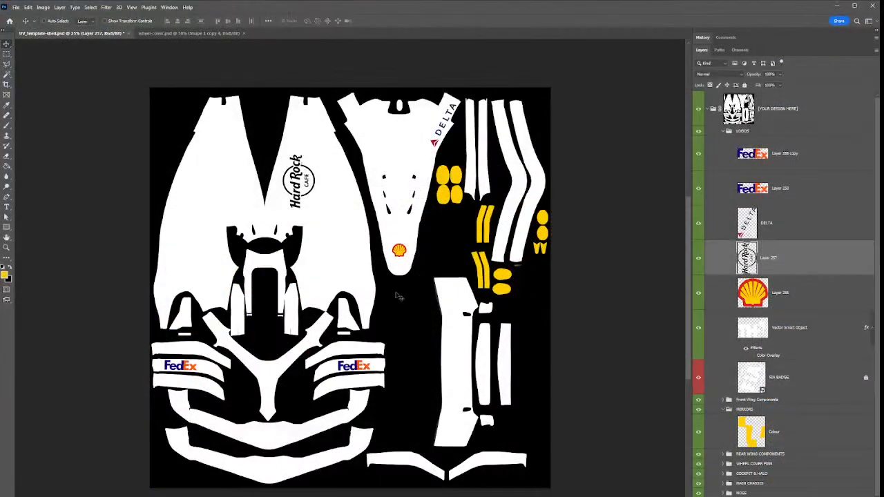
# Switch to Photoshop, paste the red Shell V-Power logo into the UV template and rotate it -90°
pyautogui.hotkey('ctrl', 'v')
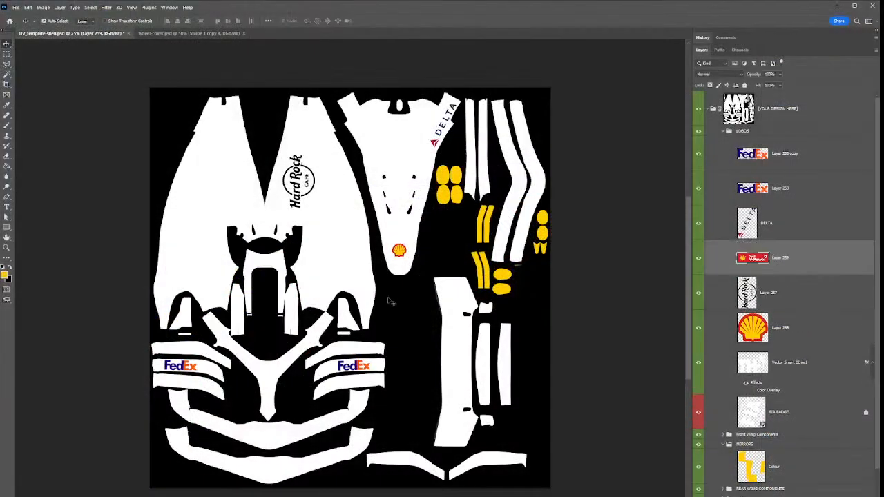
pyautogui.hotkey('ctrl', 't')
pyautogui.moveTo(413, 304); pyautogui.dragTo(364, 238)
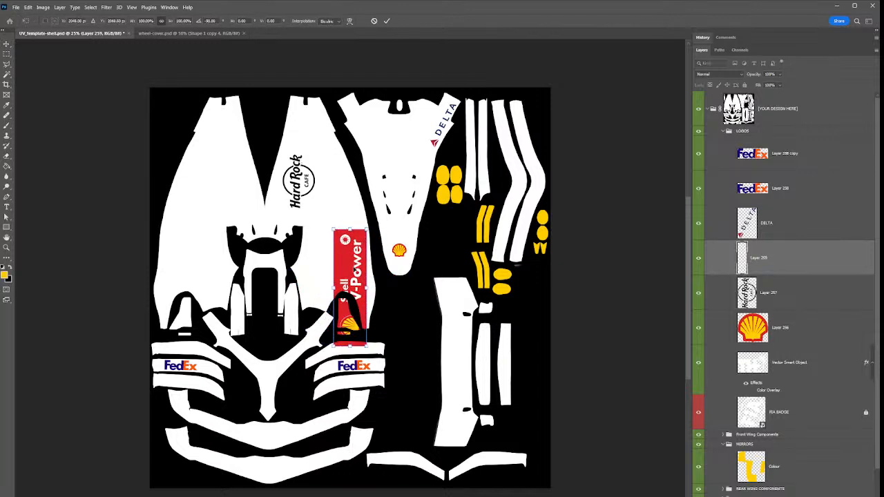
pyautogui.press('Return')
# Move the V-Power logo up the body panel beside the Hard Rock logo and scale it down
pyautogui.moveTo(359, 305); pyautogui.dragTo(356, 254)
pyautogui.hotkey('ctrl', 't')
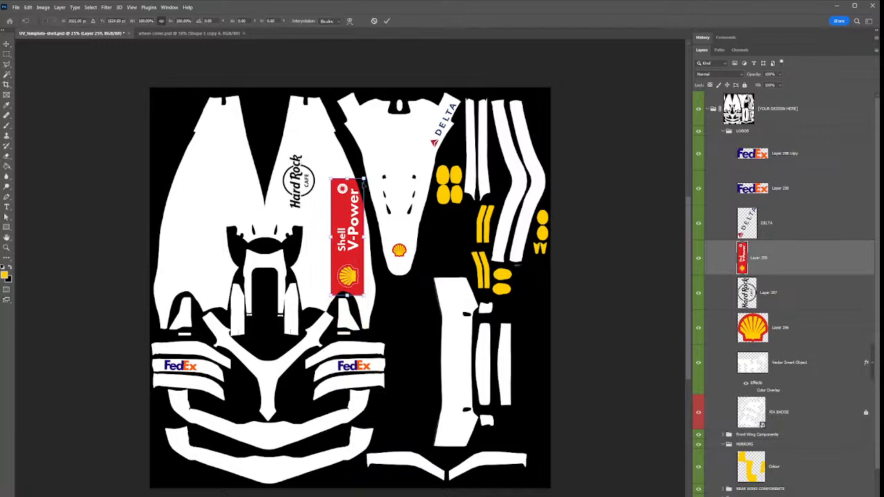
pyautogui.moveTo(363, 180)
pyautogui.mouseDown()
pyautogui.moveTo(355, 203)
pyautogui.moveTo(360, 194)
pyautogui.mouseUp()
pyautogui.press('Return')
# Cut the shell emblem section off the lower end of the V-Power logo
pyautogui.moveTo(345, 276); pyautogui.dragTo(381, 326)
pyautogui.press('m')
pyautogui.press('Delete')
pyautogui.hotkey('ctrl', 'd')
# Reposition the cropped V-Power logo and tilt it slightly to follow the body panel's outer edge
pyautogui.press('v')
pyautogui.moveTo(343, 276); pyautogui.dragTo(371, 274)
pyautogui.hotkey('ctrl', 't')
pyautogui.press('Return')
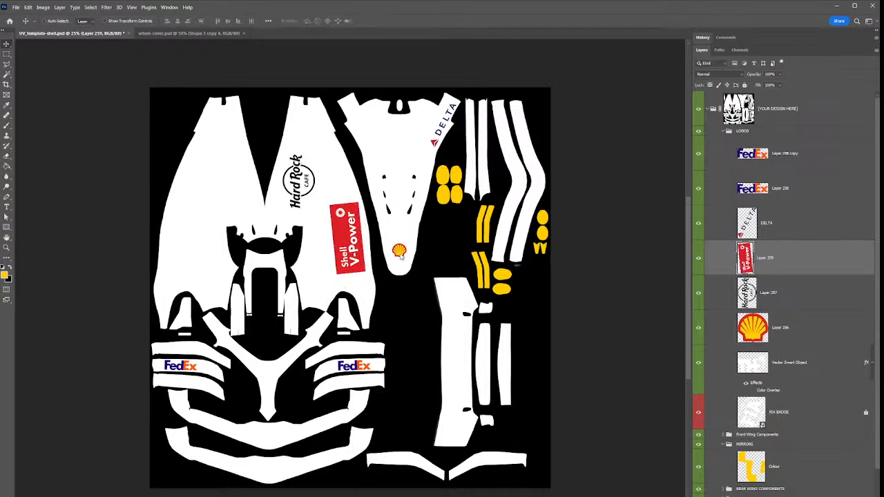
# Duplicate the nose's shell emblem onto the body panel at the V-Power logo's lower end, rotated -90°
pyautogui.keyDown('ctrl'); pyautogui.click(421, 268); pyautogui.keyUp('ctrl')
pyautogui.moveTo(410, 261); pyautogui.dragTo(373, 260)
pyautogui.hotkey('ctrl', 't')
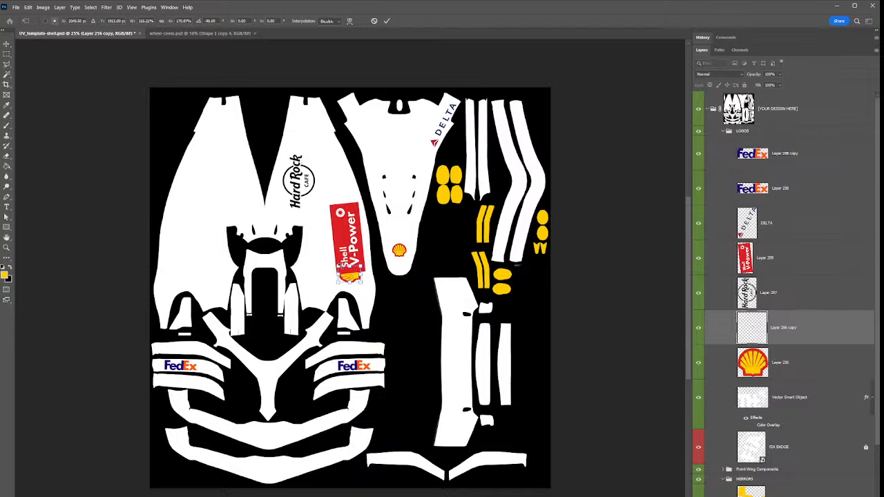
pyautogui.press('Return')
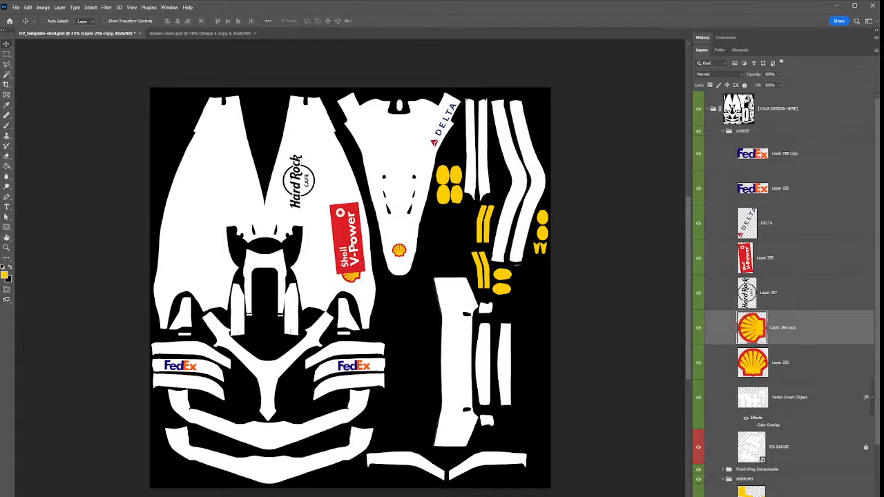
# Shift the V-Power logo upward to make room and transform the copied shell emblem to fit directly beneath it
pyautogui.click(369, 261)
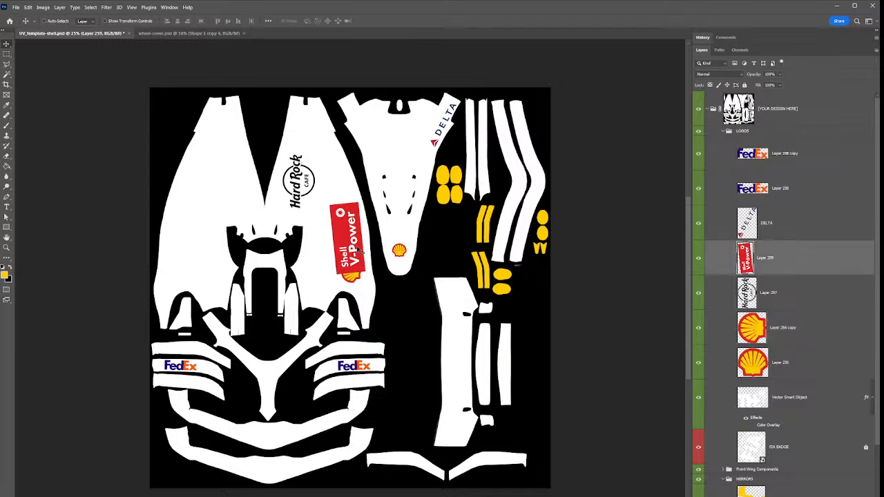
pyautogui.moveTo(361, 253); pyautogui.dragTo(356, 236)
pyautogui.rightClick(356, 274)
pyautogui.click(384, 293)
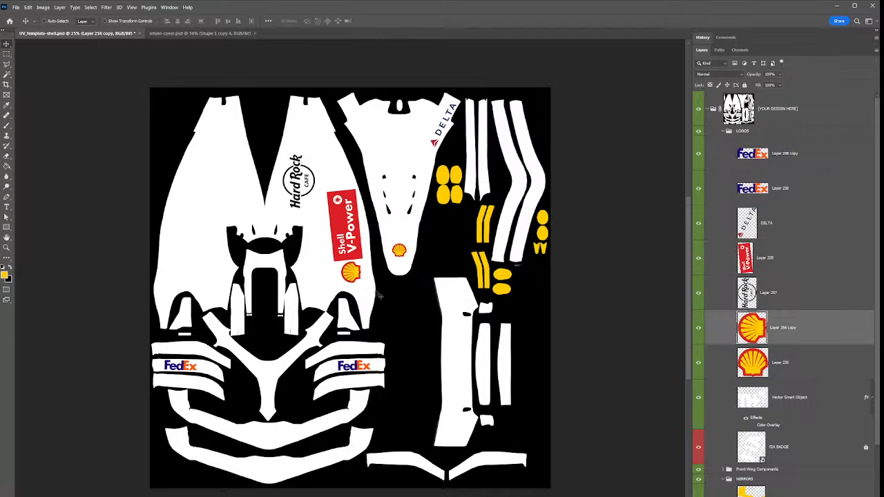
pyautogui.hotkey('ctrl', 't')
pyautogui.moveTo(362, 283); pyautogui.dragTo(371, 289)
pyautogui.press('Return')
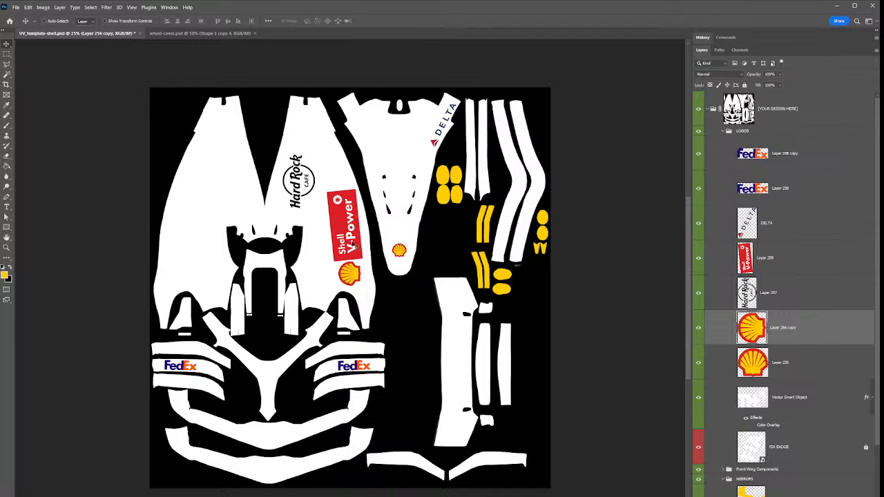
# Paste another red Shell V-Power logo, rotate it 90° and place it across the rear wing pieces
pyautogui.hotkey('ctrl', 'v')
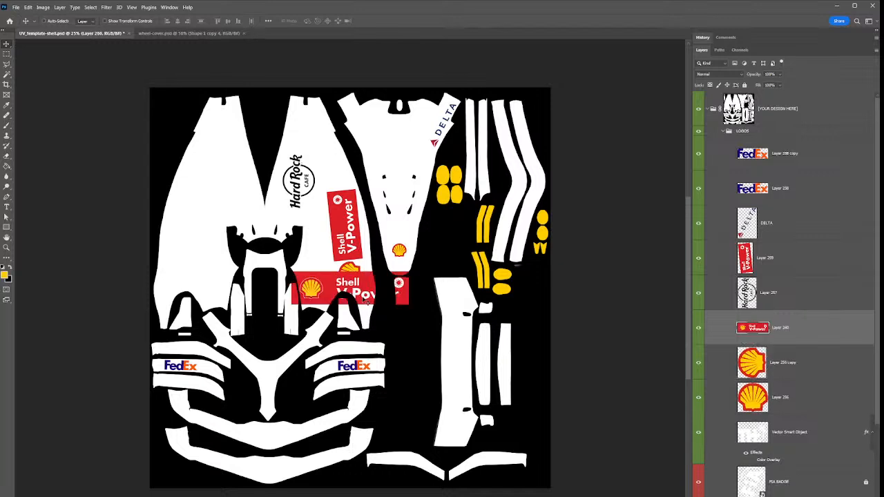
pyautogui.moveTo(367, 294); pyautogui.dragTo(446, 357)
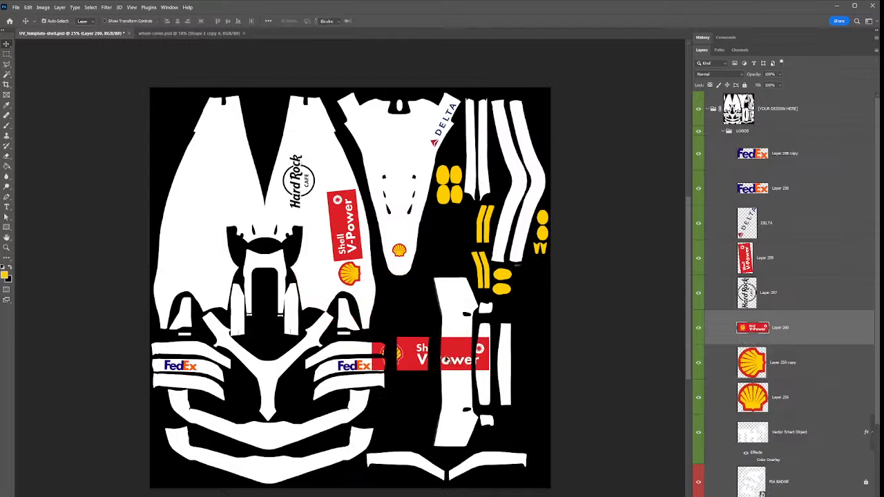
pyautogui.hotkey('ctrl', 't')
pyautogui.moveTo(502, 337); pyautogui.dragTo(488, 384)
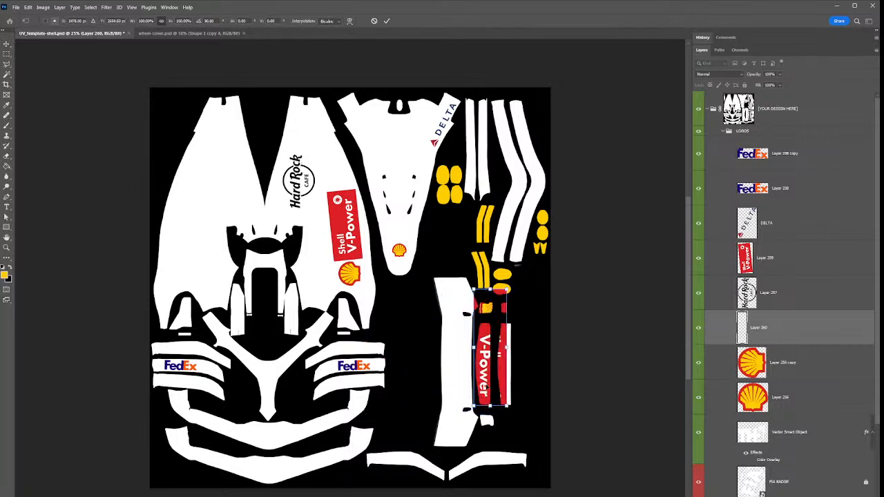
pyautogui.press('Return')
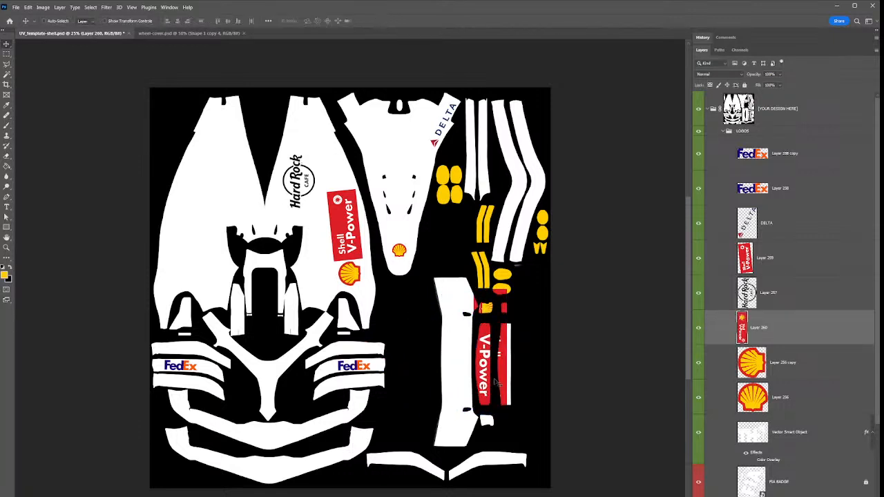
pyautogui.moveTo(488, 379); pyautogui.dragTo(482, 380)
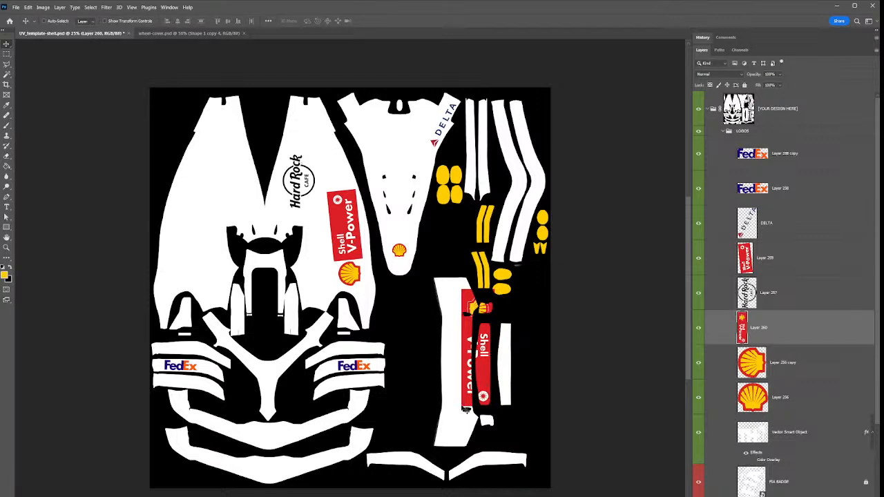
# Save the template, switch to KeyShot and reload the UV_template-shell.psd label texture to inspect the livery on the car
pyautogui.press('ctrl')
pyautogui.hotkey('ctrl', 's')
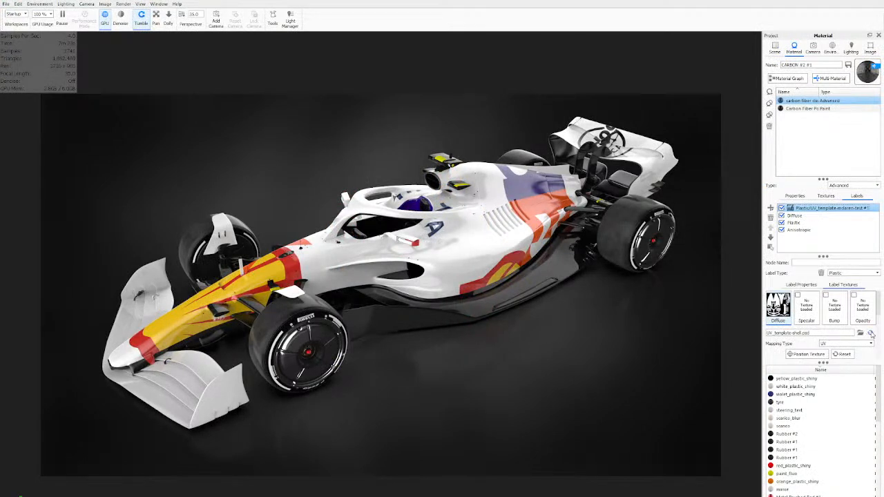
pyautogui.click(871, 334)
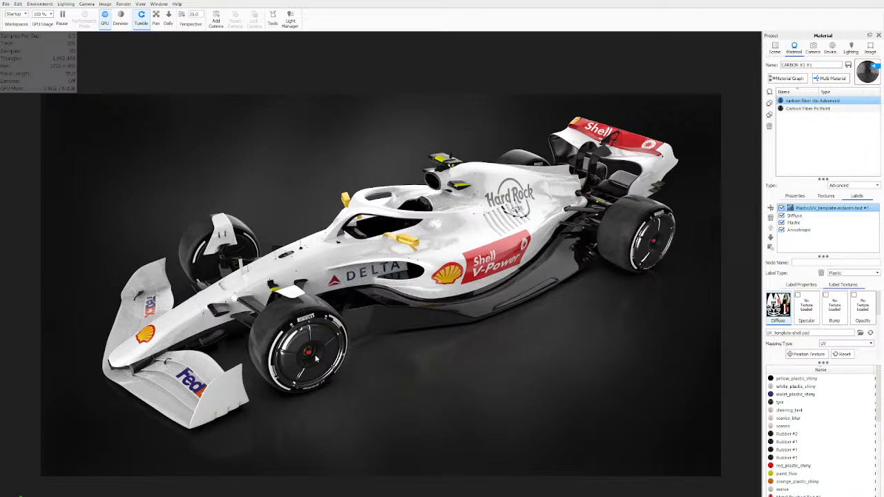
pyautogui.moveTo(352, 346); pyautogui.dragTo(438, 359)
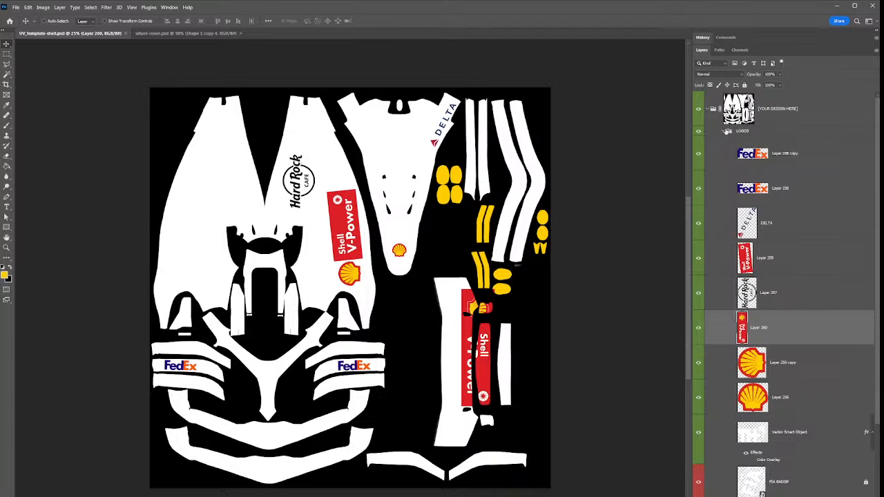
# Back in Photoshop, collapse the LOGOS group, expand the NOSE group and show its NOSE EDGE layer with the Nose layer hidden
pyautogui.click(724, 131)
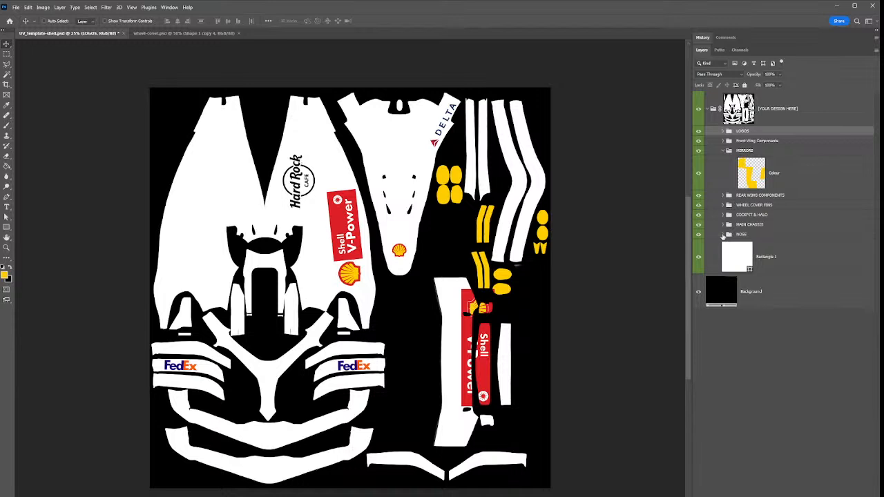
pyautogui.click(723, 235)
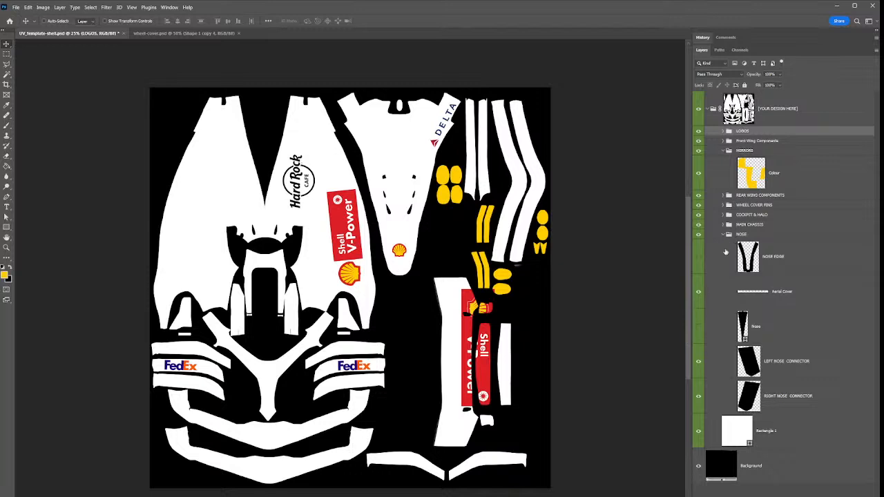
pyautogui.click(698, 328)
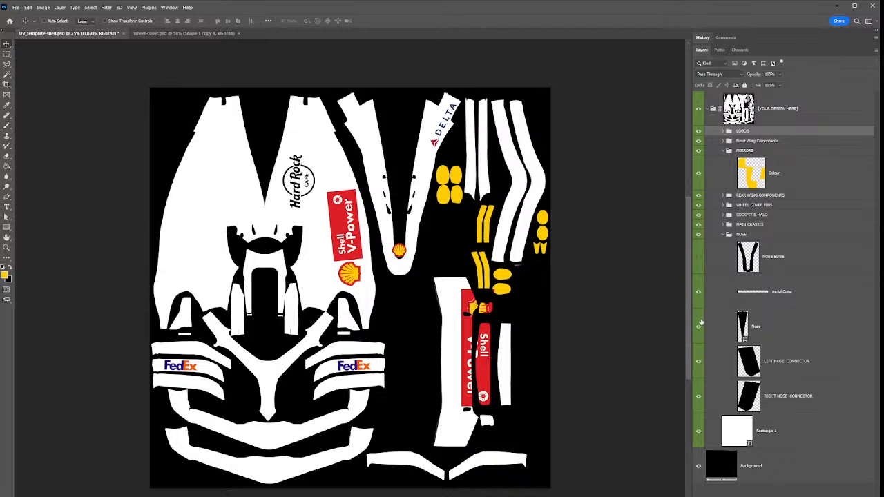
pyautogui.click(699, 326)
pyautogui.click(699, 259)
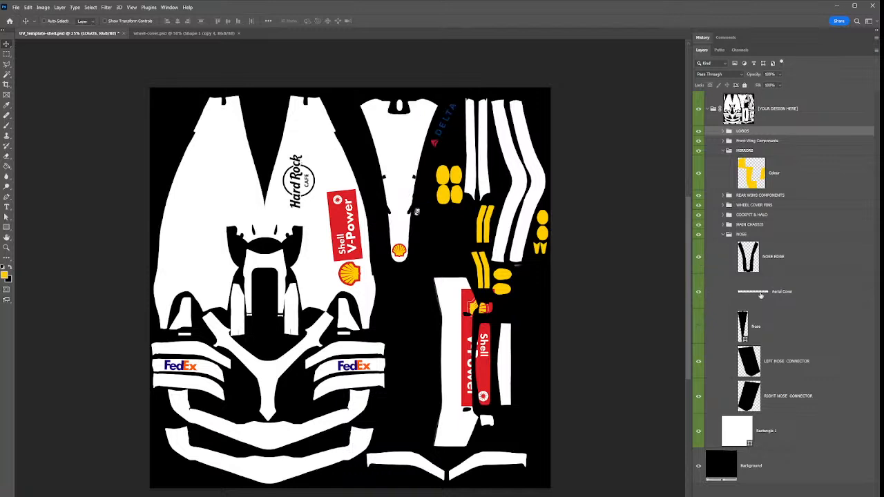
# Fill the NOSE EDGE layer's shape with the red sampled from the V-Power logo
pyautogui.click(749, 266)
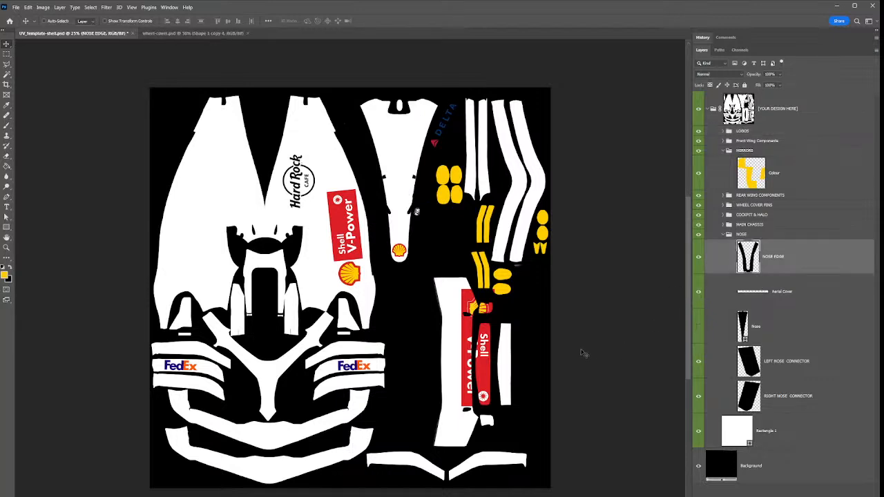
pyautogui.press('i')
pyautogui.click(337, 216)
pyautogui.press('g')
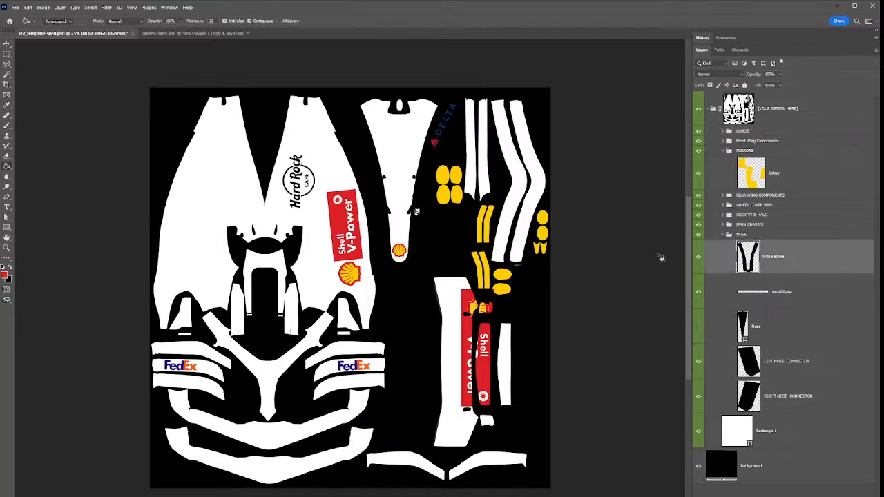
pyautogui.click(382, 215)
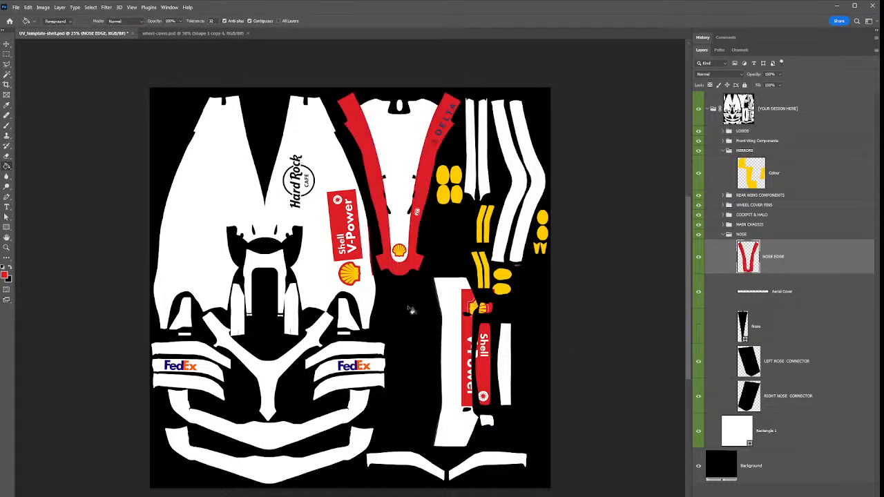
# Move the LEFT NOSE CONNECTOR and RIGHT NOSE CONNECTOR layers above the NOSE EDGE layer
pyautogui.click(789, 362)
pyautogui.keyDown('shift'); pyautogui.click(784, 396); pyautogui.keyUp('shift')
pyautogui.moveTo(777, 362); pyautogui.dragTo(779, 249)
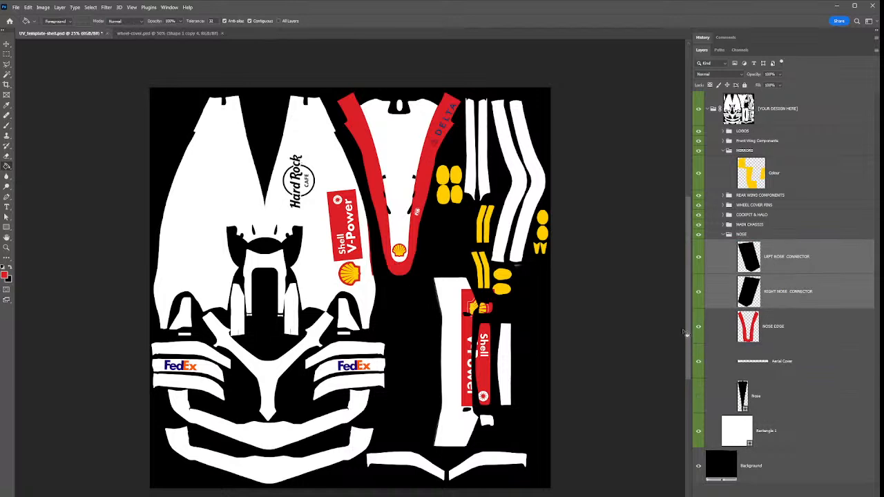
# Sample the red from the Shell V-Power logo and make NOSE EDGE the active layer
pyautogui.press('v')
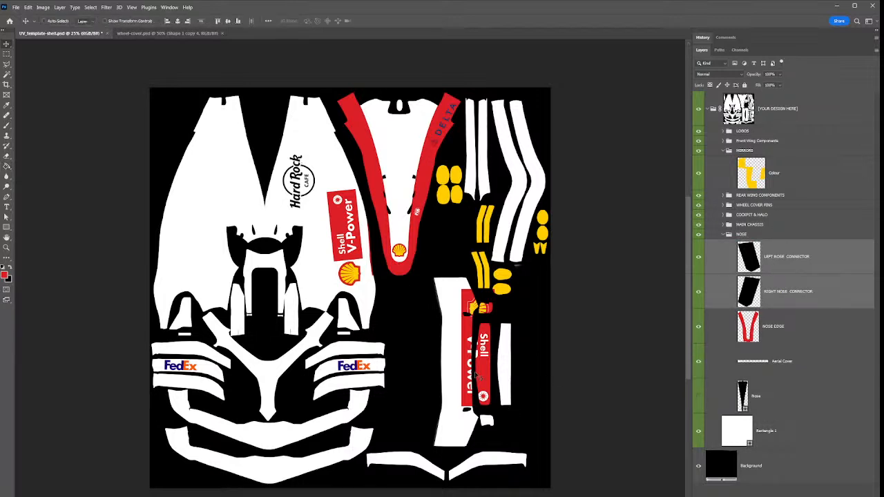
pyautogui.press('i')
pyautogui.click(338, 213)
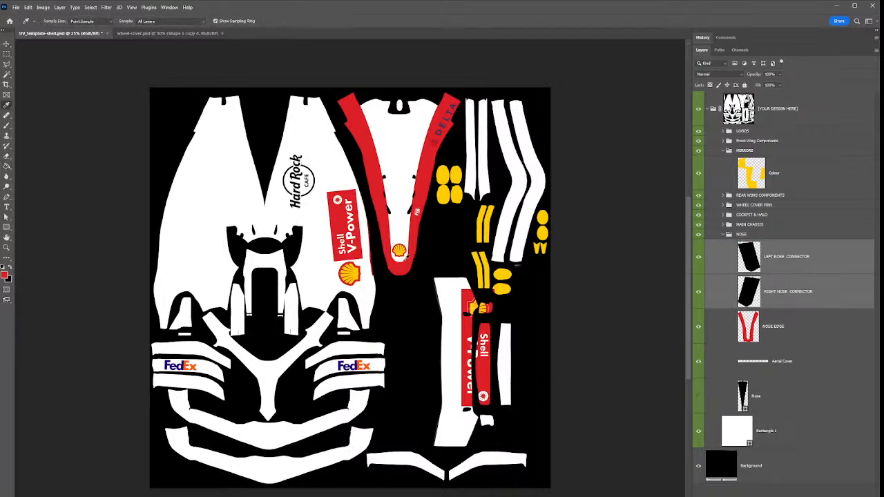
pyautogui.click(797, 328)
pyautogui.press('g')
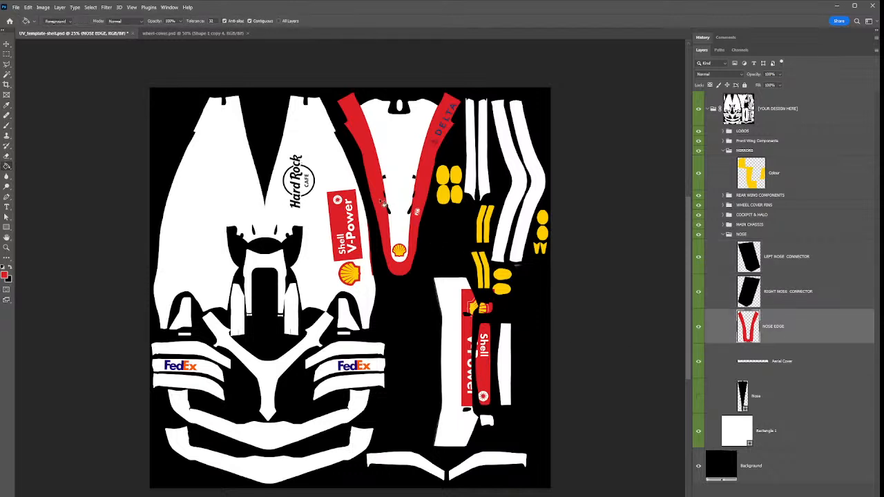
pyautogui.press('v')
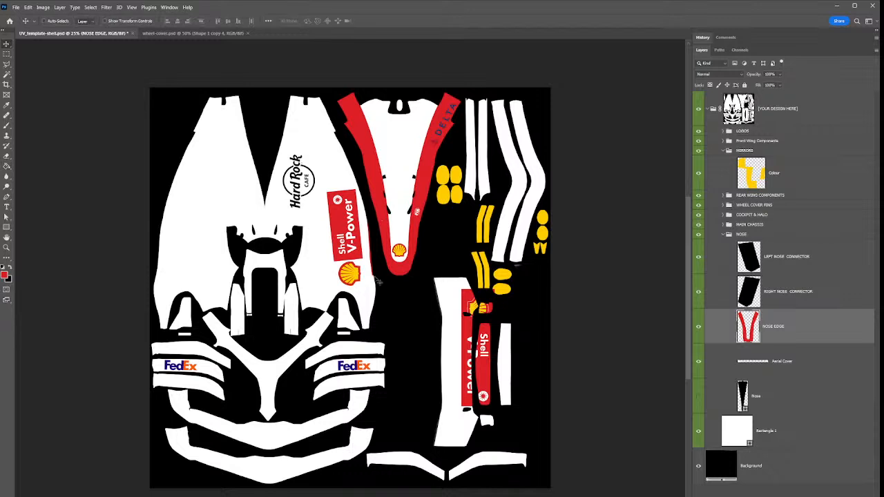
# Lasso the stray red sliver beside the V-Power logo and delete it from the NOSE EDGE layer
pyautogui.press('l')
pyautogui.click(367, 199)
pyautogui.click(383, 291)
pyautogui.click(373, 296)
pyautogui.click(360, 202)
pyautogui.click(367, 198)
pyautogui.press('Delete')
pyautogui.hotkey('ctrl', 'd')
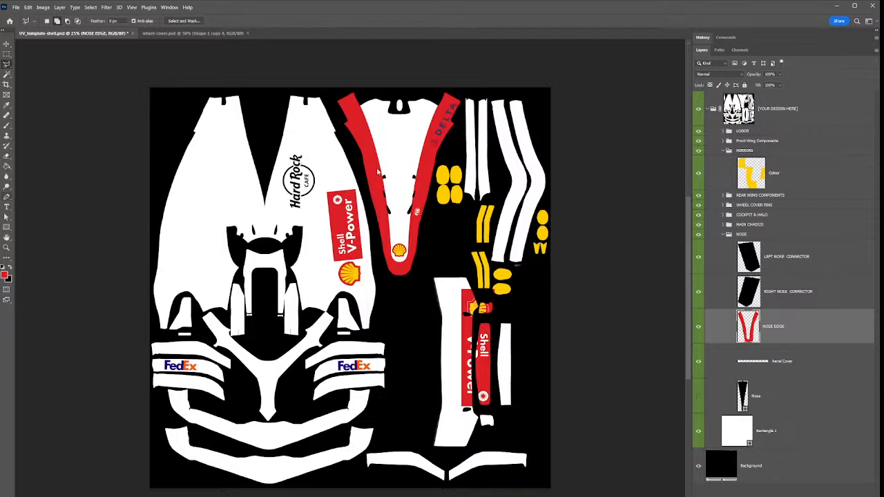
pyautogui.press('p')
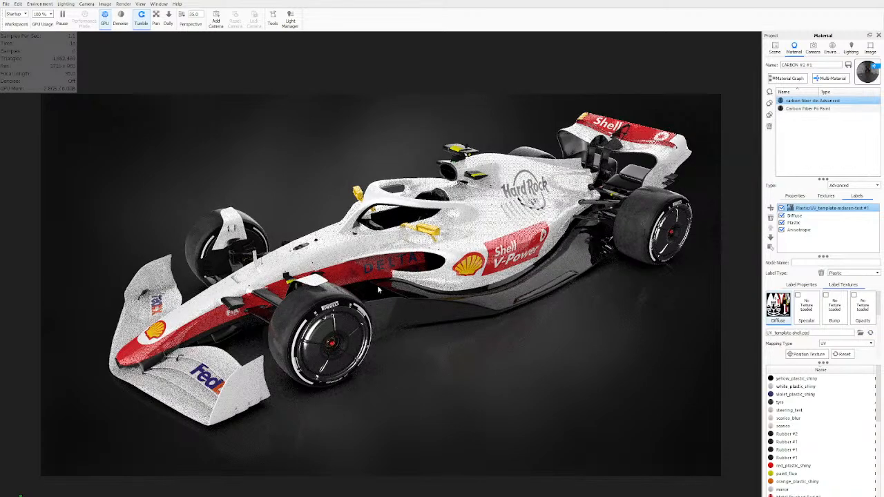
# In KeyShot, orbit the car and go through the saved Front-Right, Front-Right-Close, Rear-Left and Side cameras to check the livery
pyautogui.moveTo(427, 269); pyautogui.dragTo(422, 289)
pyautogui.click(813, 49)
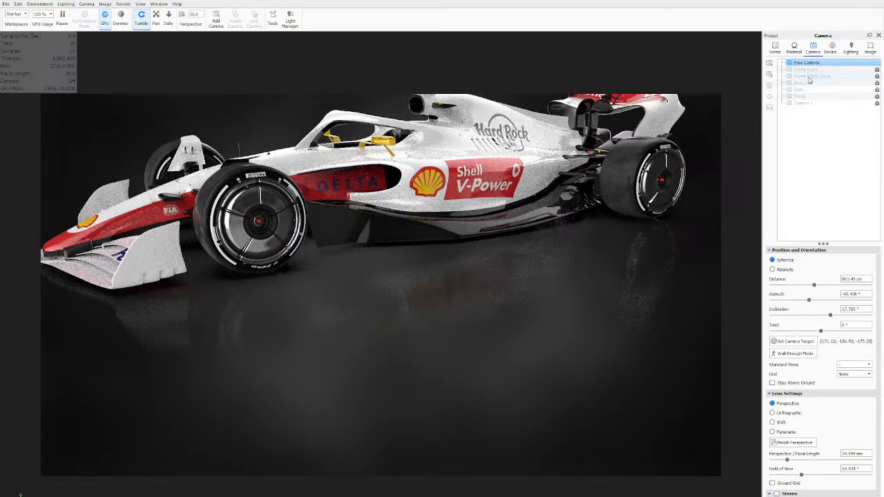
pyautogui.press('Down')
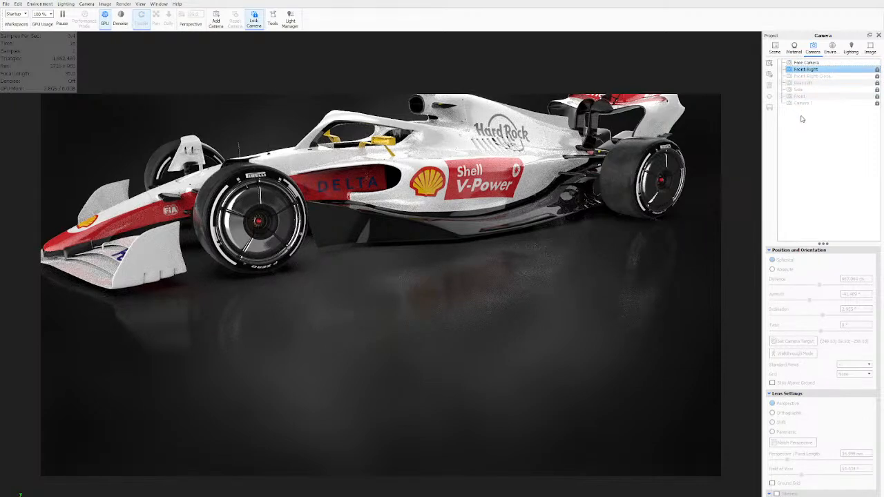
pyautogui.press('Down')
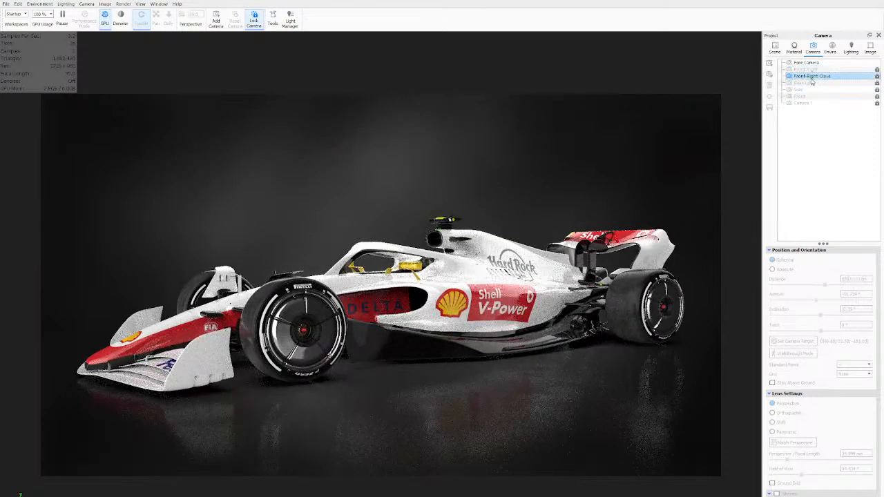
pyautogui.press('Down')
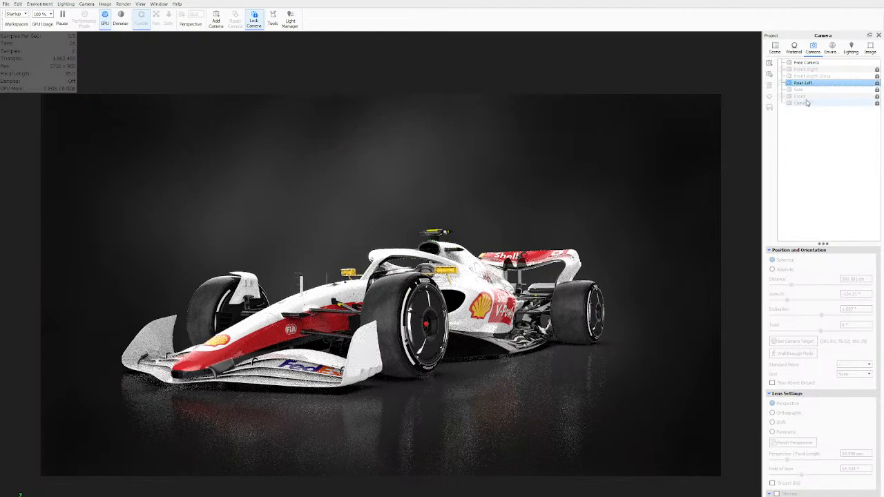
pyautogui.press('Down')
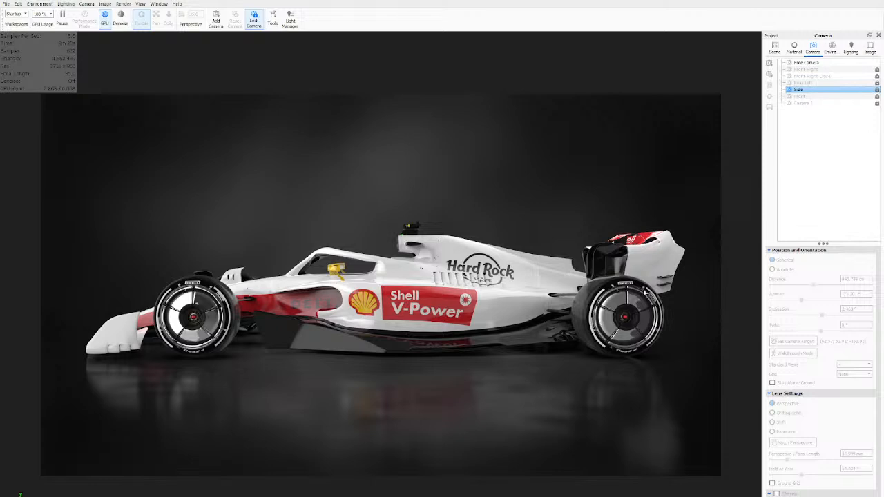
# Reload the UV_template-shell.psd label texture on the car body and inspect its side, top and front with Free Camera
pyautogui.doubleClick(630, 267)
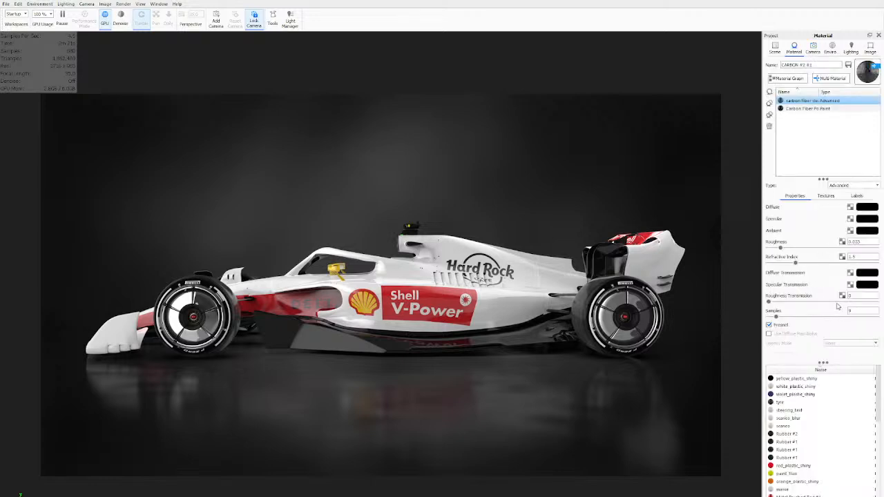
pyautogui.click(857, 196)
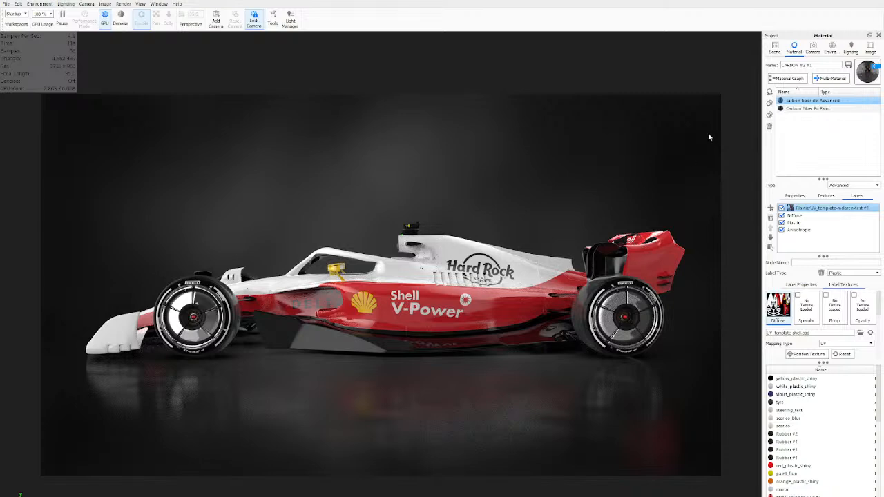
pyautogui.click(813, 47)
pyautogui.click(806, 62)
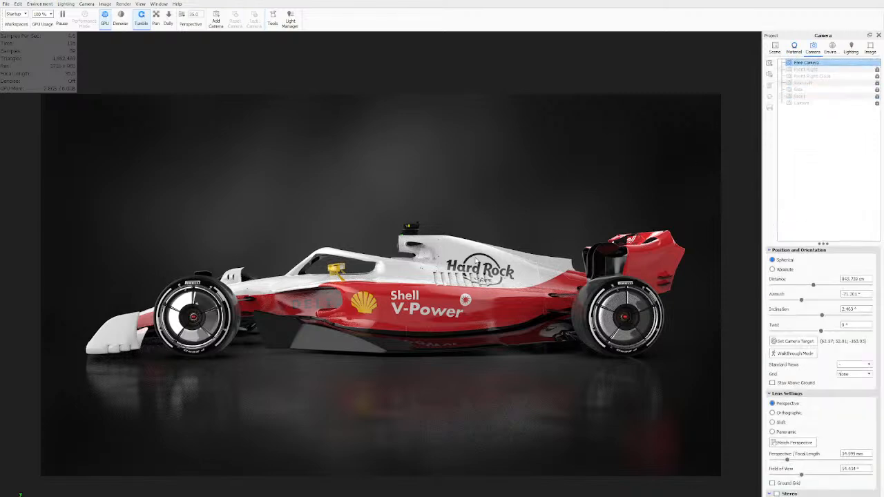
pyautogui.moveTo(473, 318); pyautogui.dragTo(248, 386)
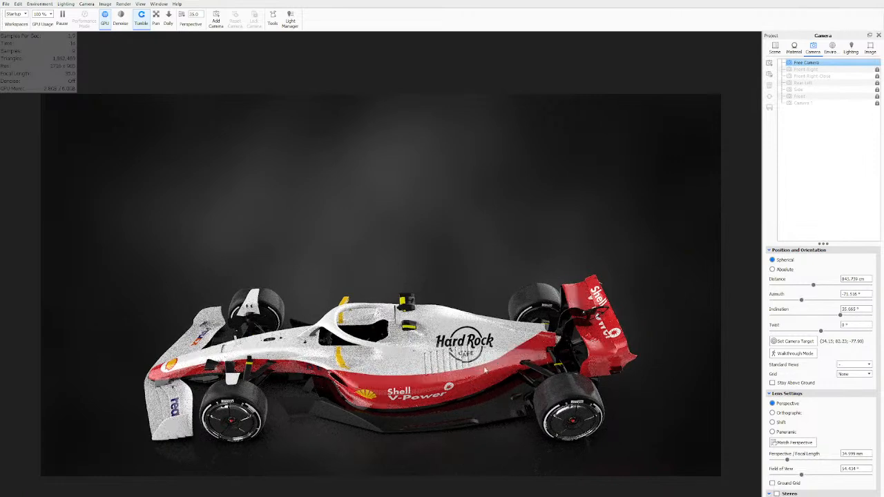
pyautogui.moveTo(314, 423); pyautogui.dragTo(543, 421)
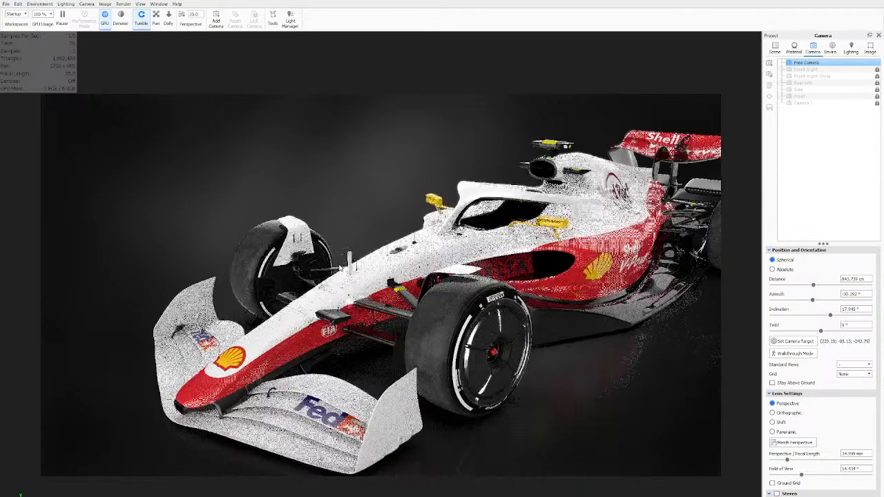
pyautogui.moveTo(378, 303); pyautogui.dragTo(348, 270)
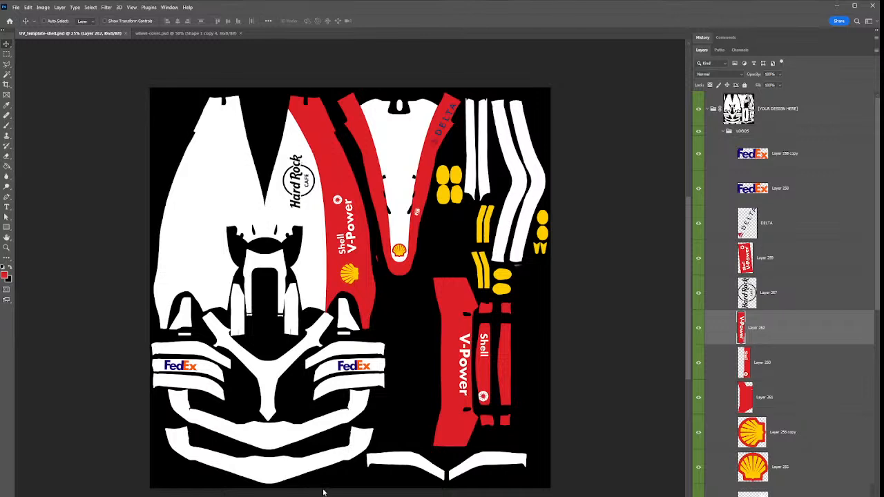
# Back in Photoshop, fill the FW - End Plates Outside and FW - End Plates - Inside layers' shapes with red
pyautogui.scroll(-5, 720, 393)
pyautogui.scroll(-2, 723, 432)
pyautogui.click(793, 380)
pyautogui.press('g')
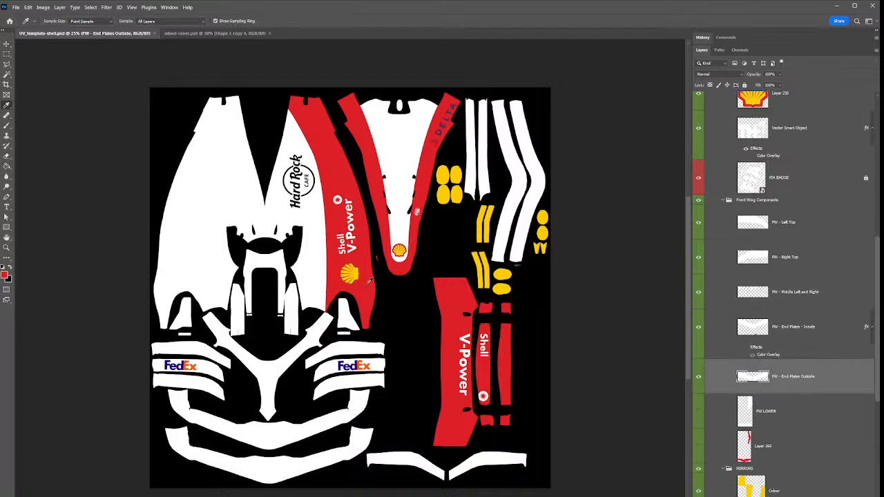
pyautogui.click(284, 477)
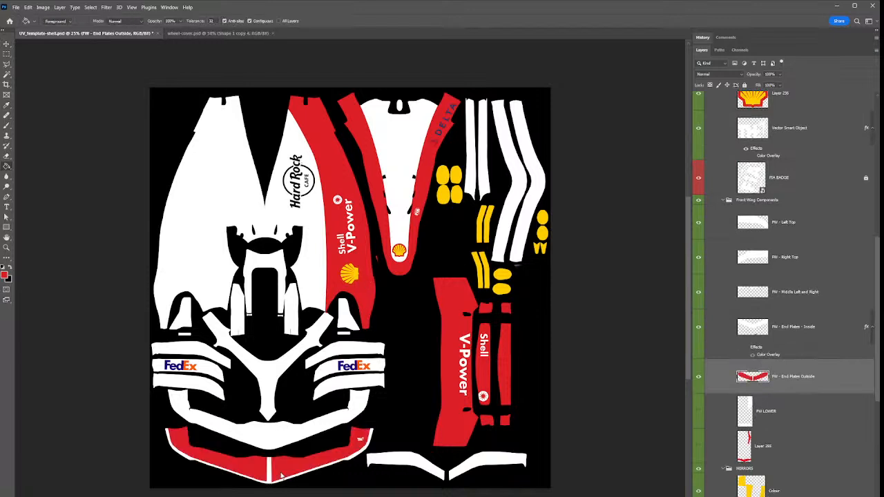
pyautogui.click(304, 435)
pyautogui.press('v')
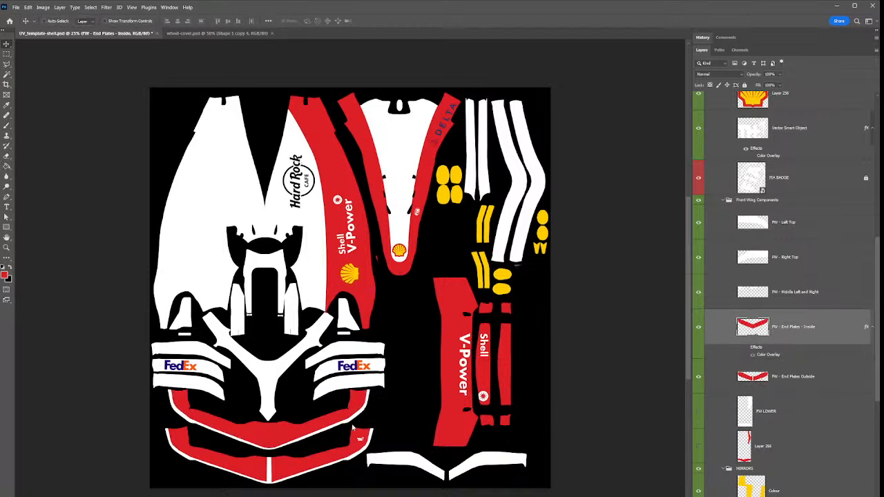
# Activate the Rectangle 1 layer and draw a polygonal lasso selection around both front wing end plate pieces
pyautogui.click(361, 437)
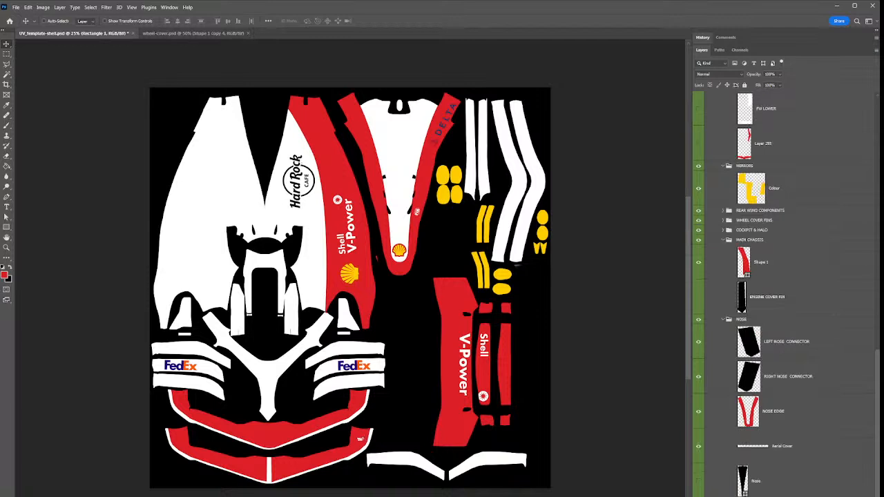
pyautogui.press('l')
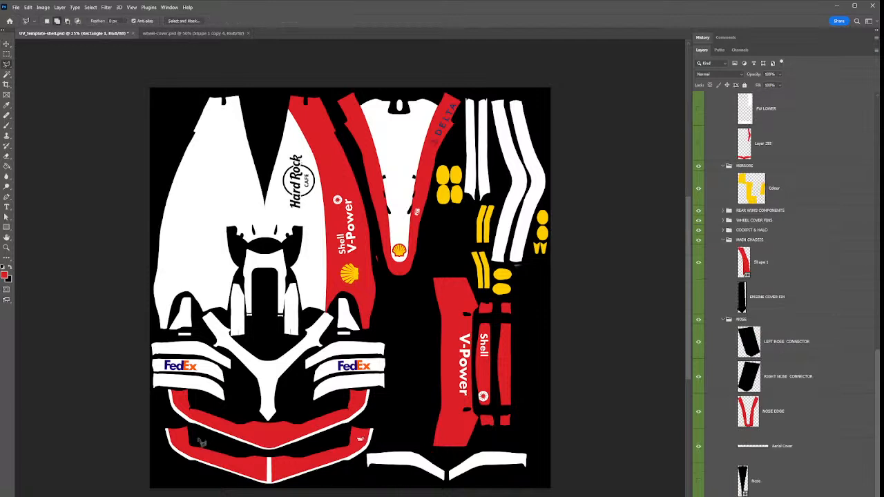
pyautogui.click(163, 390)
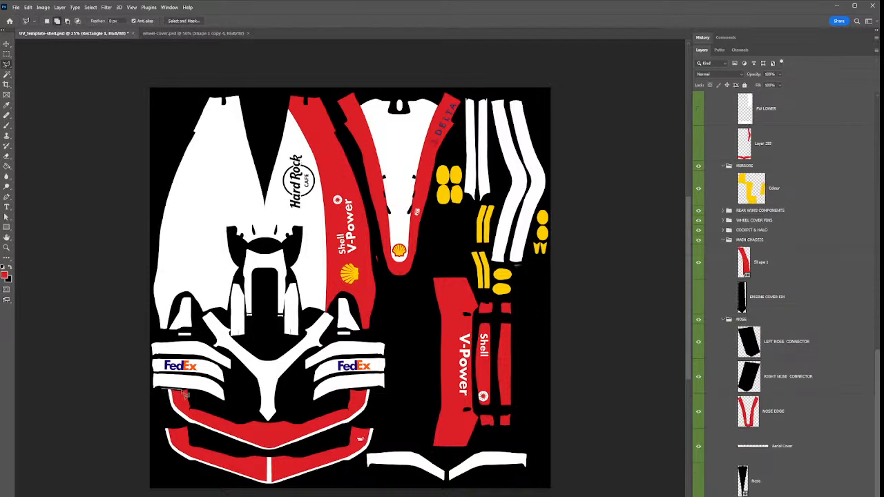
pyautogui.click(262, 420)
pyautogui.click(349, 389)
pyautogui.click(374, 391)
pyautogui.click(374, 441)
pyautogui.click(360, 460)
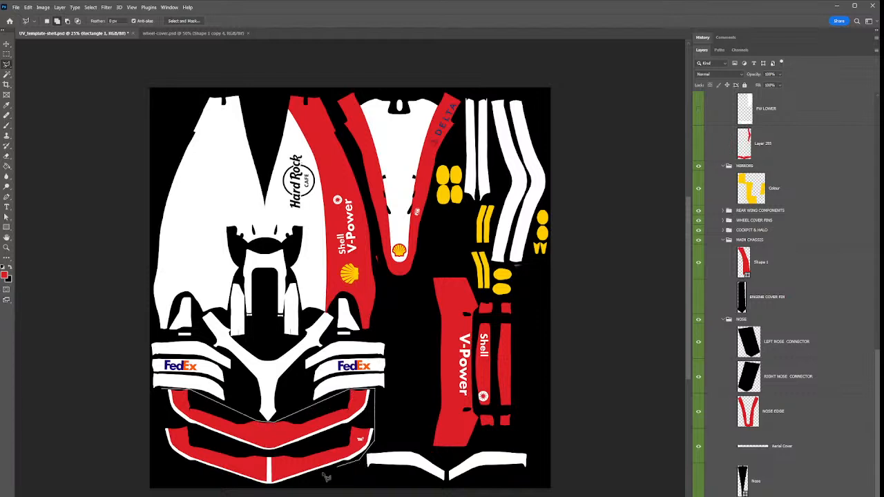
pyautogui.click(270, 486)
pyautogui.click(178, 460)
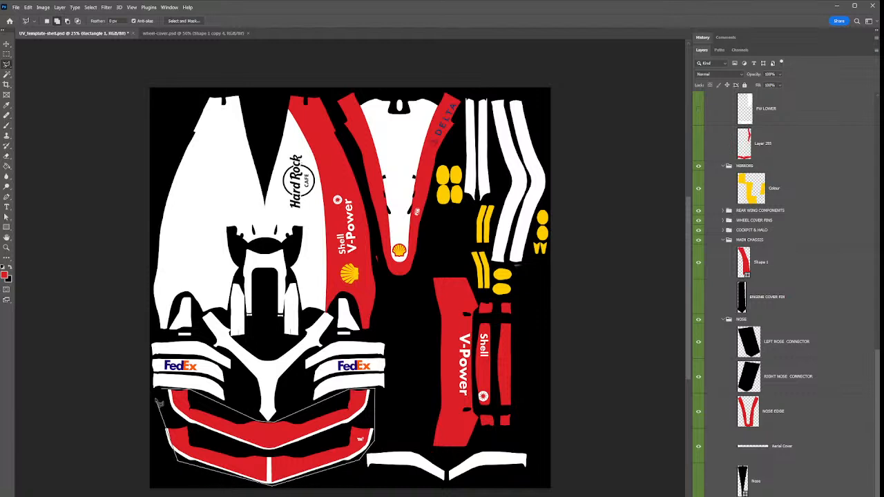
pyautogui.click(166, 440)
pyautogui.click(163, 391)
# Add a layer above Nose, fill the end plate selection with the Shell logo's yellow, deselect and save the template
pyautogui.scroll(-2, 788, 470)
pyautogui.click(789, 448)
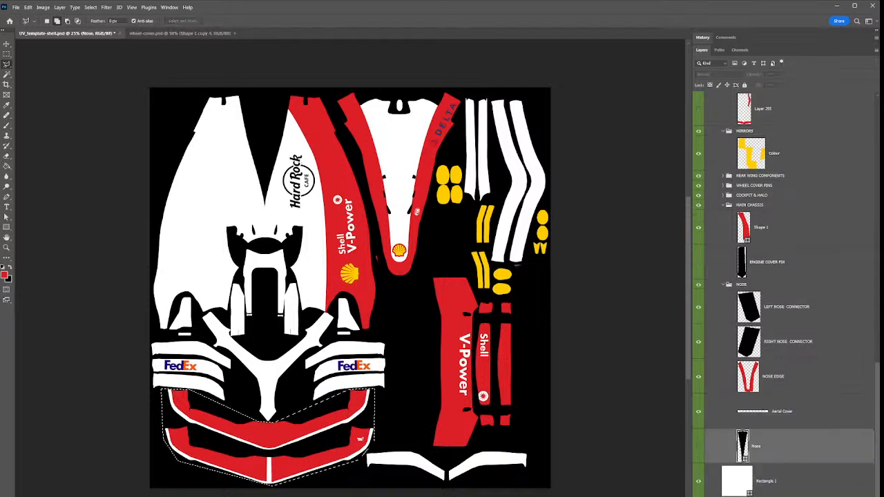
pyautogui.hotkey('ctrl', 'shift', 'alt', 'n')
pyautogui.press('i')
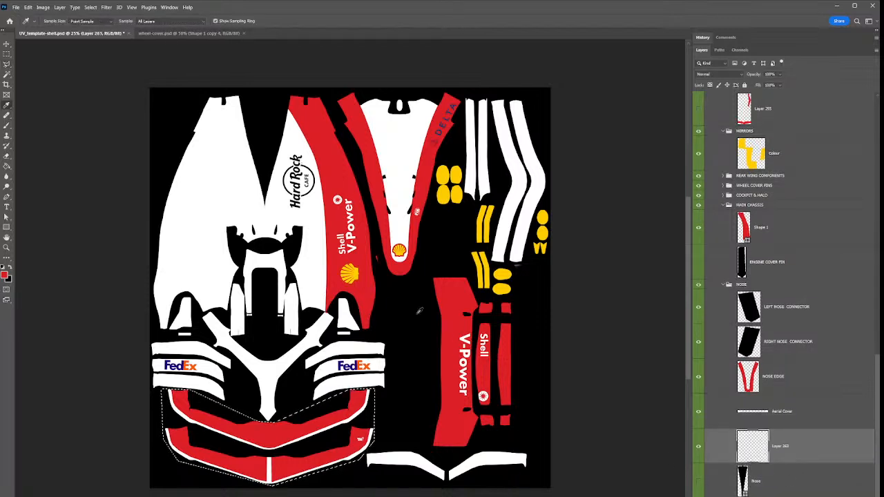
pyautogui.click(350, 273)
pyautogui.press('g')
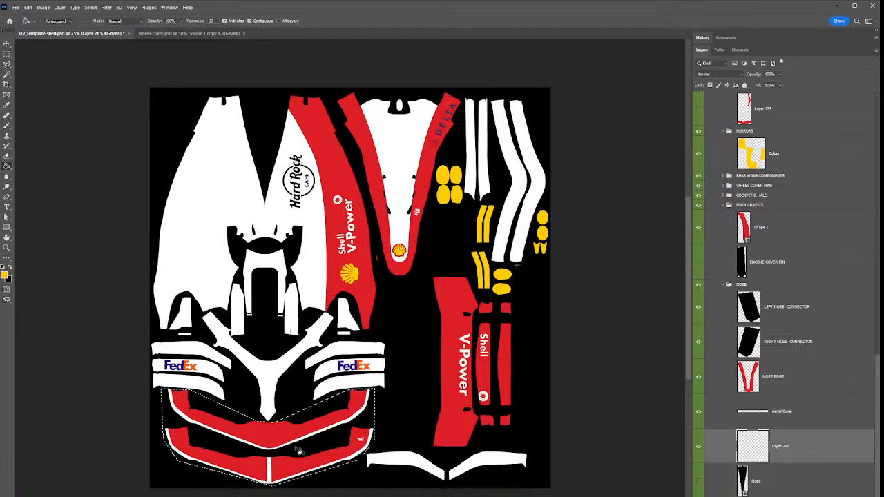
pyautogui.click(299, 461)
pyautogui.hotkey('ctrl', 'd')
pyautogui.hotkey('ctrl', 's')
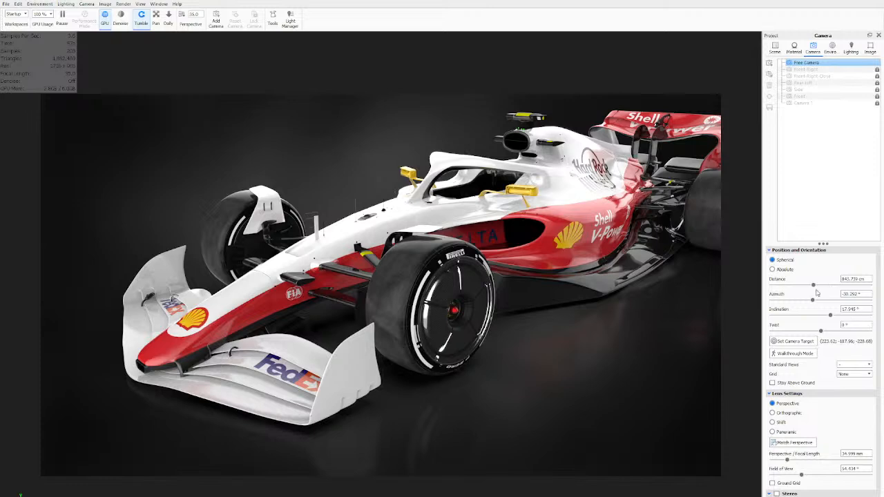
# In KeyShot, reload the UV_template-shell.psd label texture and inspect the front wing end plates from a low front angle
pyautogui.doubleClick(344, 364)
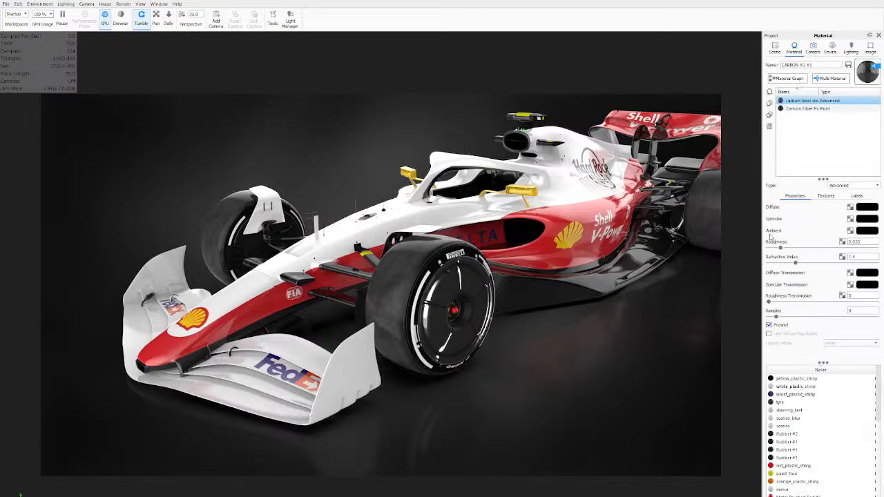
pyautogui.click(857, 196)
pyautogui.click(871, 334)
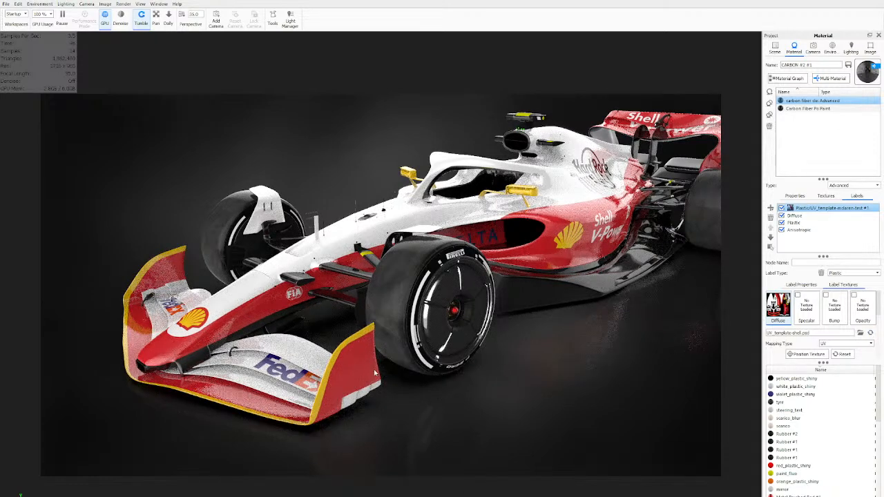
pyautogui.moveTo(392, 349); pyautogui.dragTo(391, 349)
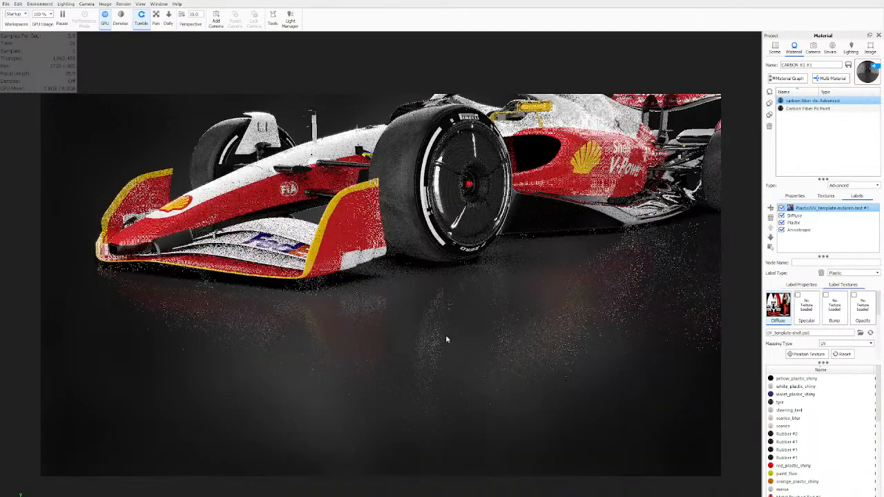
pyautogui.moveTo(448, 353); pyautogui.dragTo(360, 370)
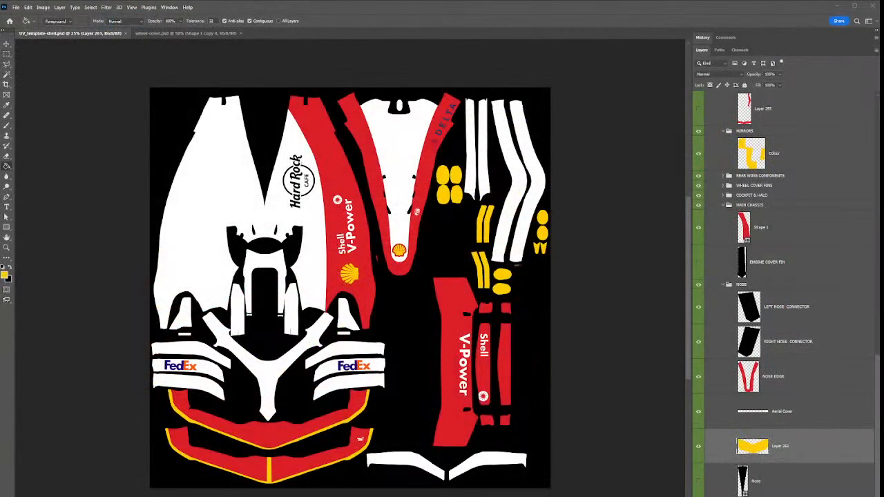
# Activate the Rectangle 1 layer and draw a polygonal lasso selection around the two white winglet shapes along the template's lower edge
pyautogui.press('v')
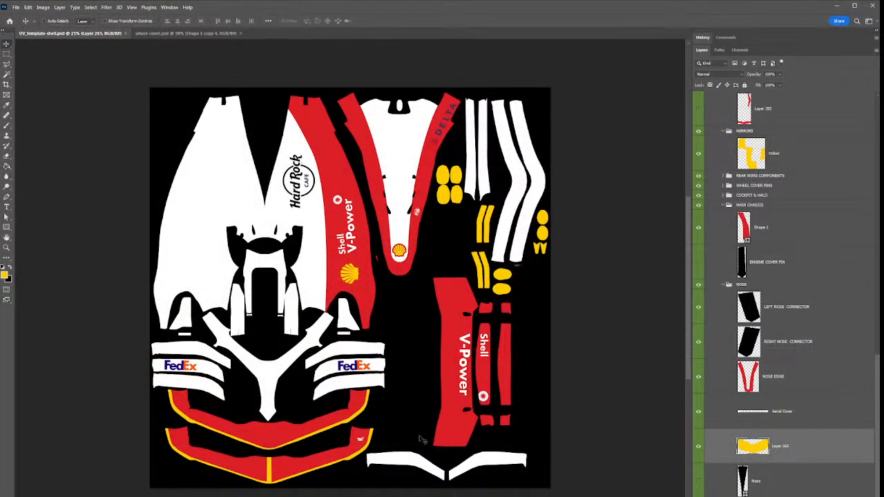
pyautogui.click(428, 473)
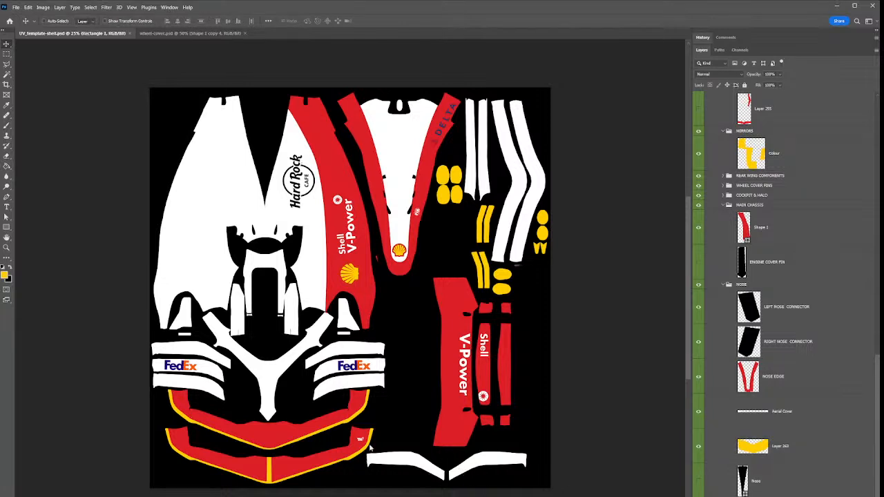
pyautogui.press('l')
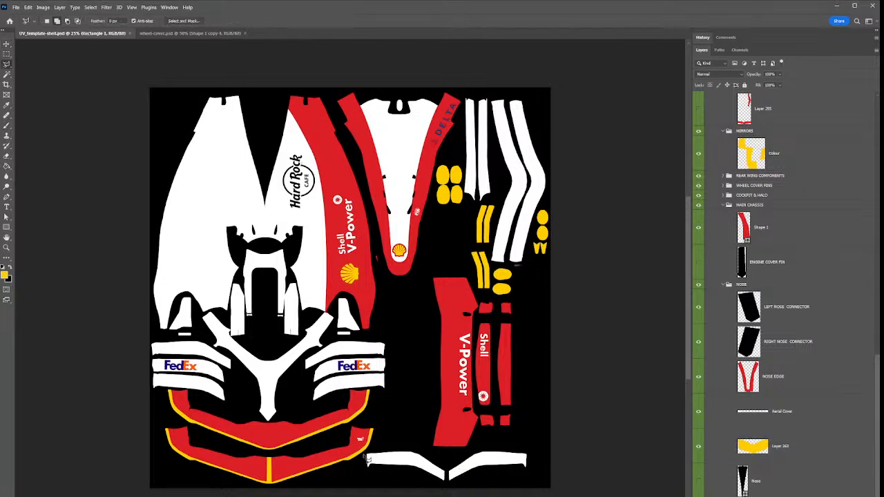
pyautogui.click(367, 452)
pyautogui.click(528, 449)
pyautogui.click(527, 470)
pyautogui.click(444, 487)
pyautogui.doubleClick(367, 472)
# Add a new layer, fill the selected winglet shapes with the red sampled from the V-Power panel, and deselect
pyautogui.hotkey('ctrl', 'shift', 'alt', 'n')
pyautogui.press('g')
pyautogui.click(442, 478)
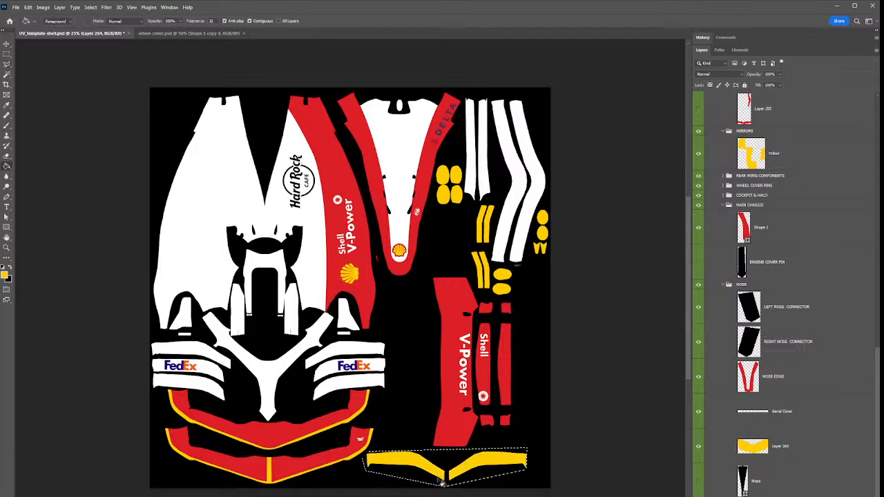
pyautogui.press('o')
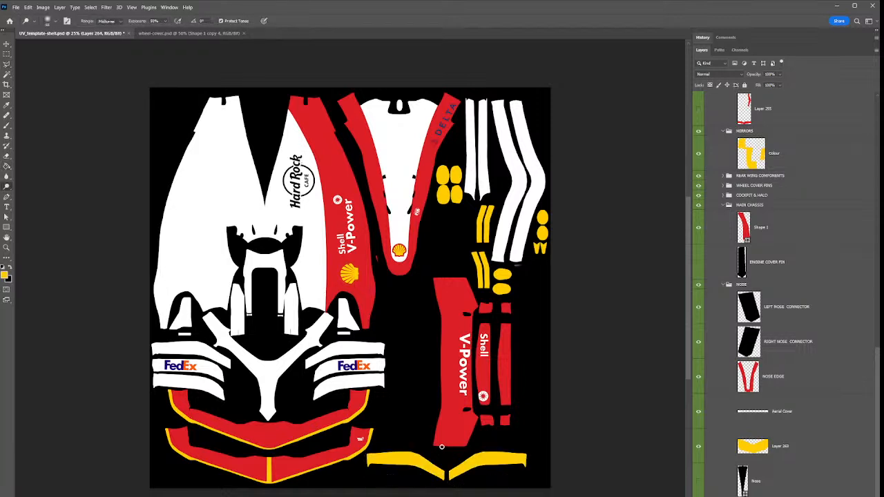
pyautogui.press('i')
pyautogui.click(456, 415)
pyautogui.press('g')
pyautogui.click(430, 476)
pyautogui.hotkey('ctrl', 'd')
pyautogui.press('v')
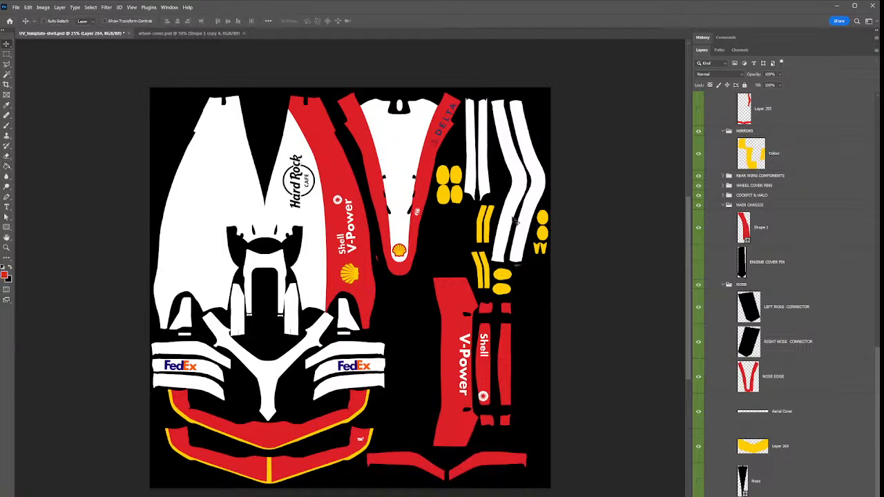
# Show the Layer 255 and FW LOWER layers in the Front Wing Components group
pyautogui.click(542, 233)
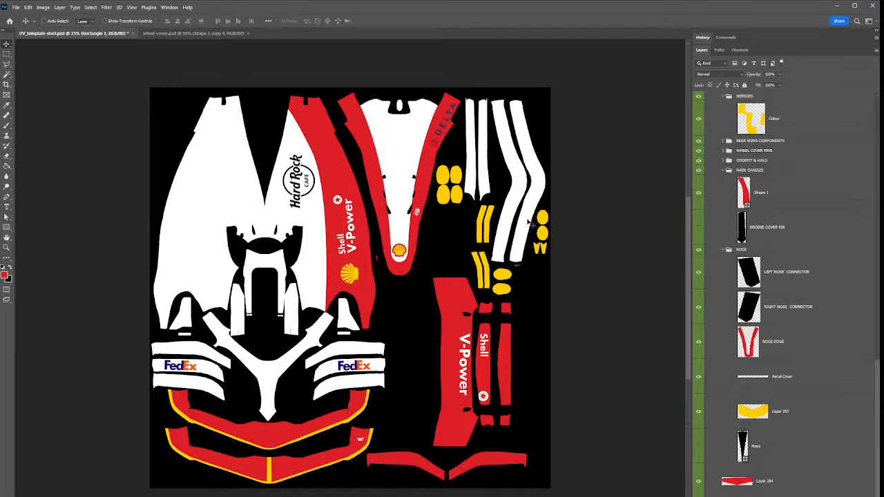
pyautogui.scroll(4, 752, 212)
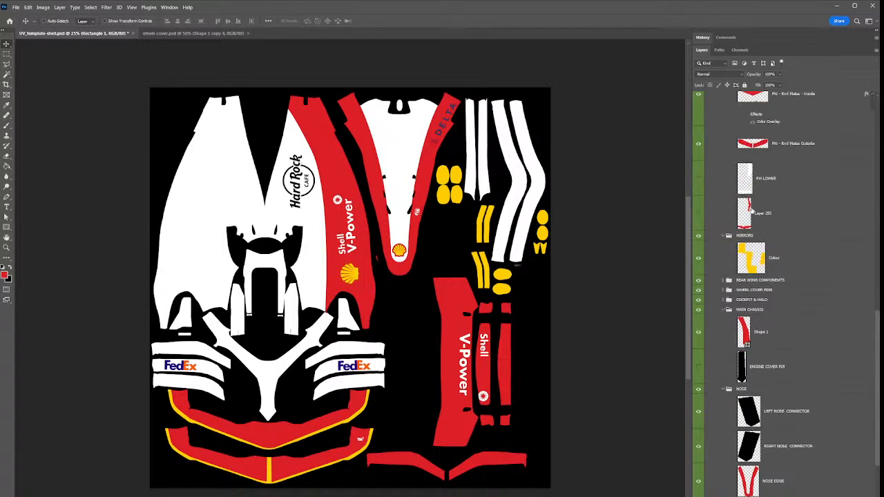
pyautogui.scroll(3, 742, 284)
pyautogui.scroll(6, 737, 281)
pyautogui.scroll(-2, 722, 264)
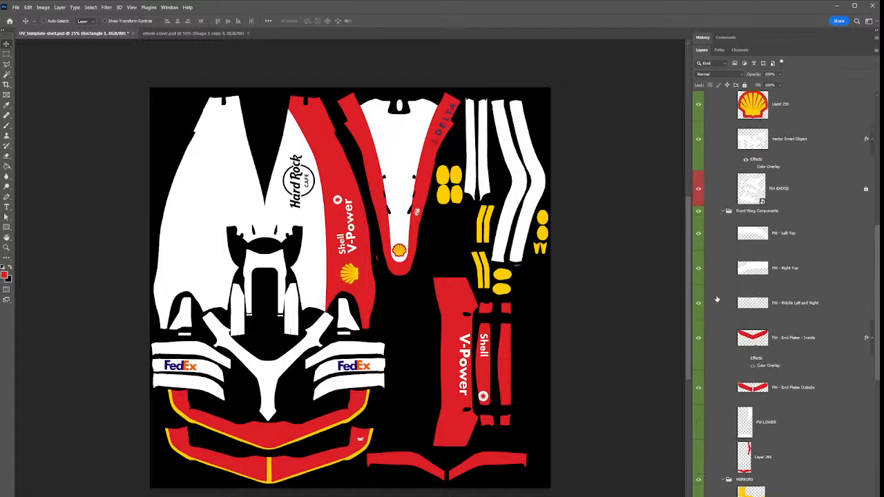
pyautogui.scroll(-1, 733, 355)
pyautogui.click(698, 428)
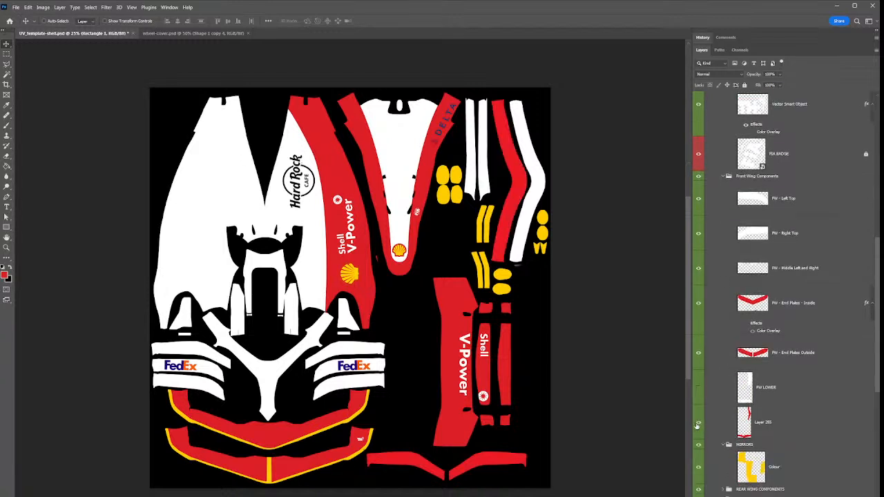
pyautogui.click(699, 390)
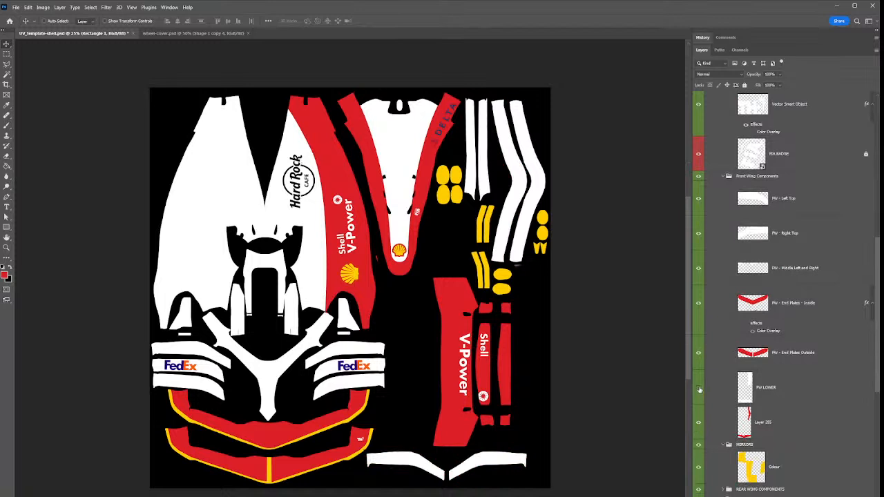
pyautogui.click(699, 389)
pyautogui.click(698, 424)
pyautogui.click(699, 423)
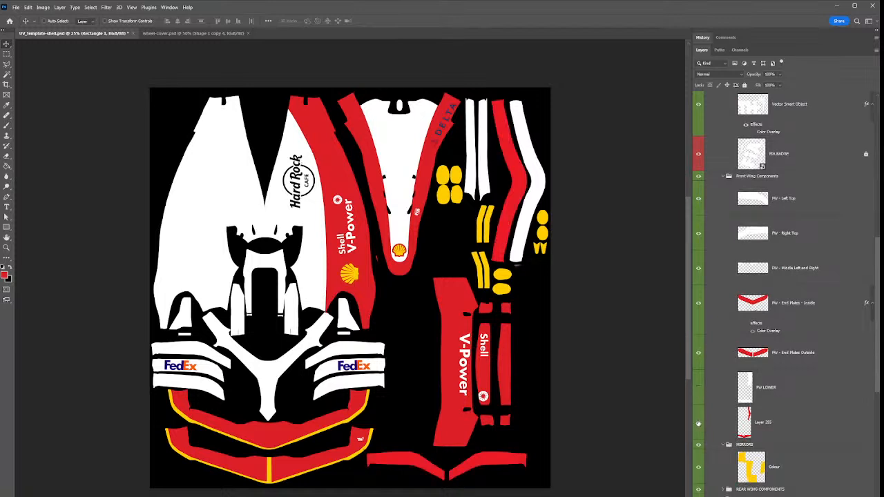
pyautogui.click(699, 389)
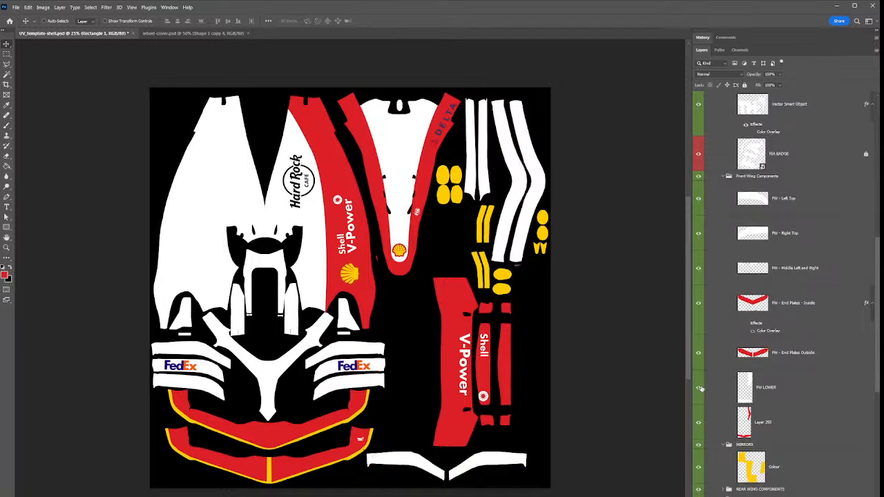
# Fill the FW LOWER layer's long strip and winglet shapes with red and save the template
pyautogui.click(772, 387)
pyautogui.press('g')
pyautogui.click(524, 214)
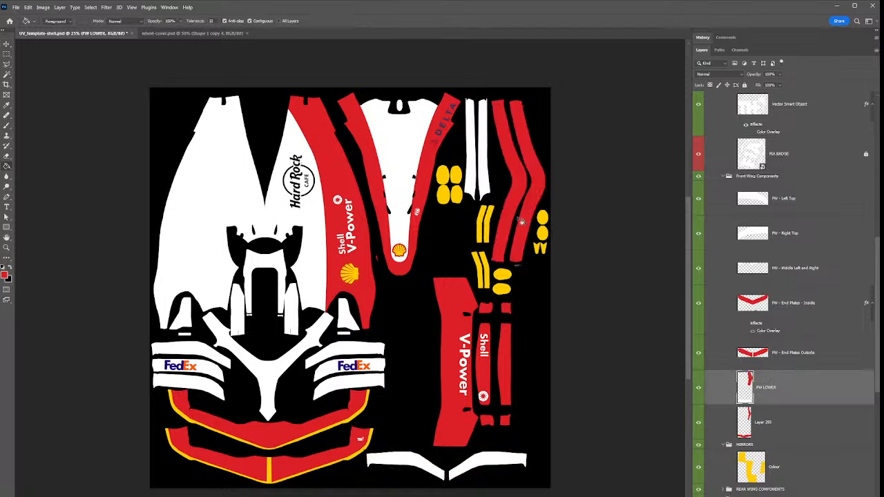
pyautogui.click(400, 469)
pyautogui.hotkey('ctrl', 's')
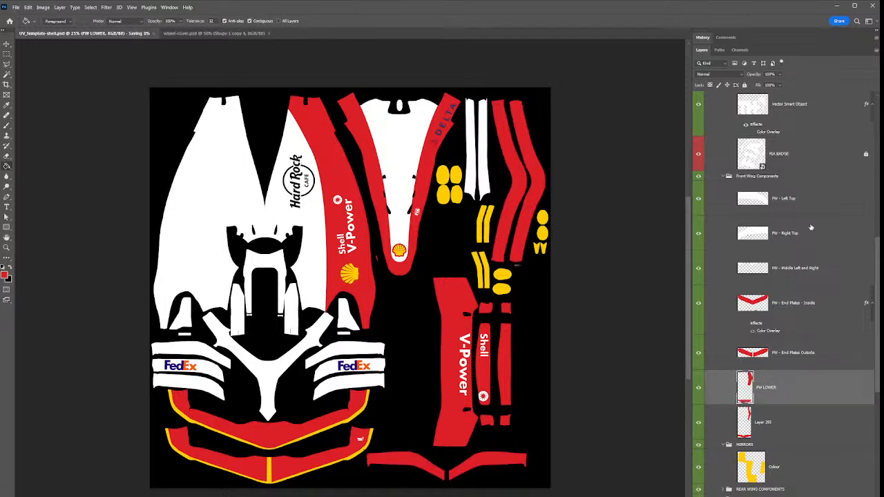
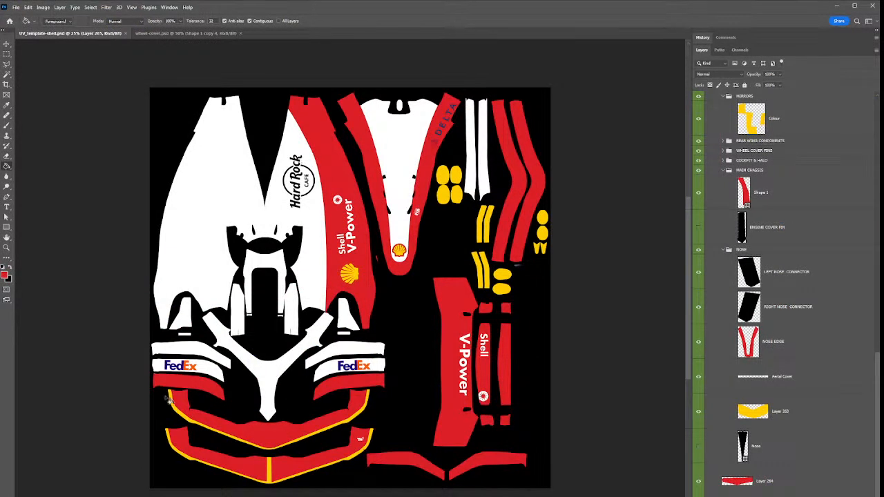
# Activate the WINGS layer, fill both wheel cover fin shapes with the Shell logo's yellow, and save the template
pyautogui.press('v')
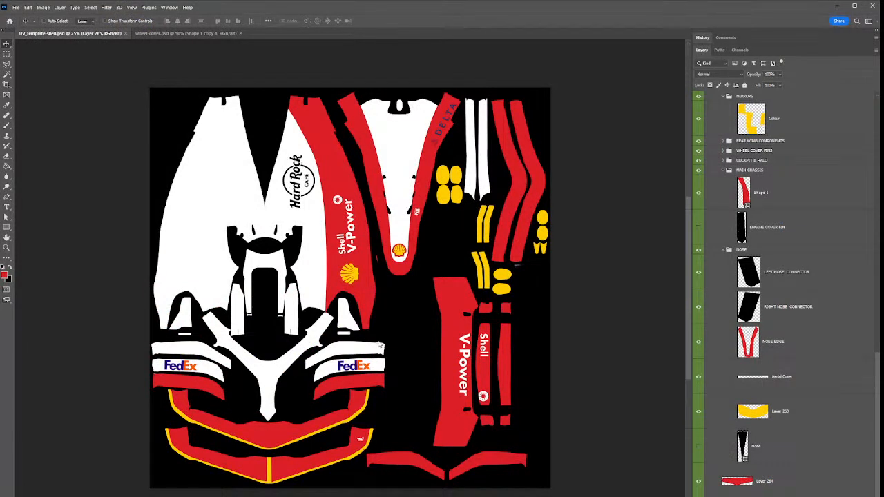
pyautogui.click(379, 350)
pyautogui.press('i')
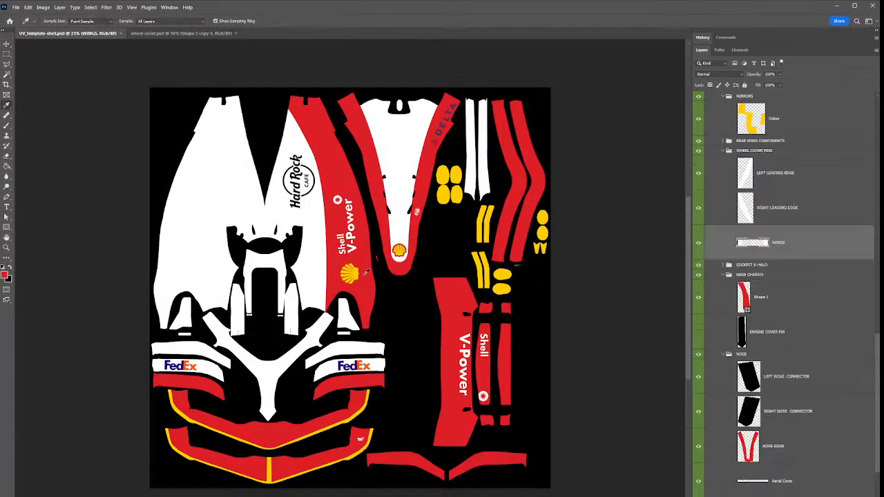
pyautogui.click(354, 273)
pyautogui.press('g')
pyautogui.click(342, 324)
pyautogui.click(187, 322)
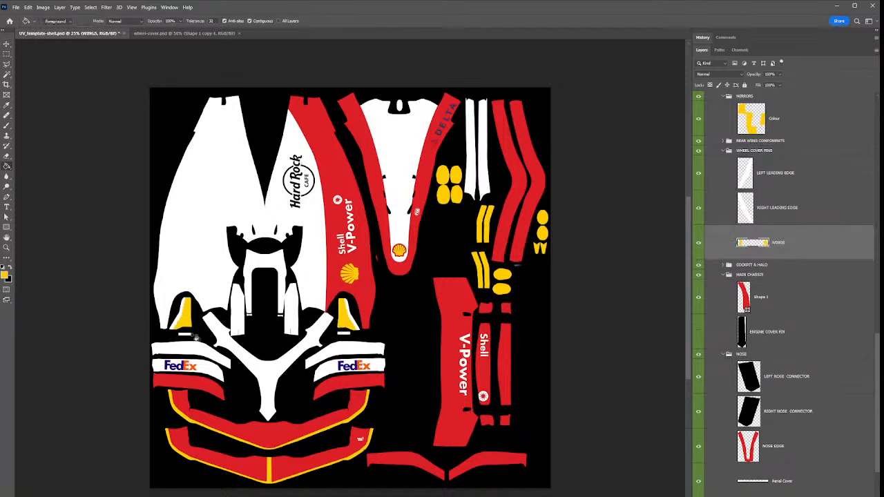
pyautogui.hotkey('ctrl', 's')
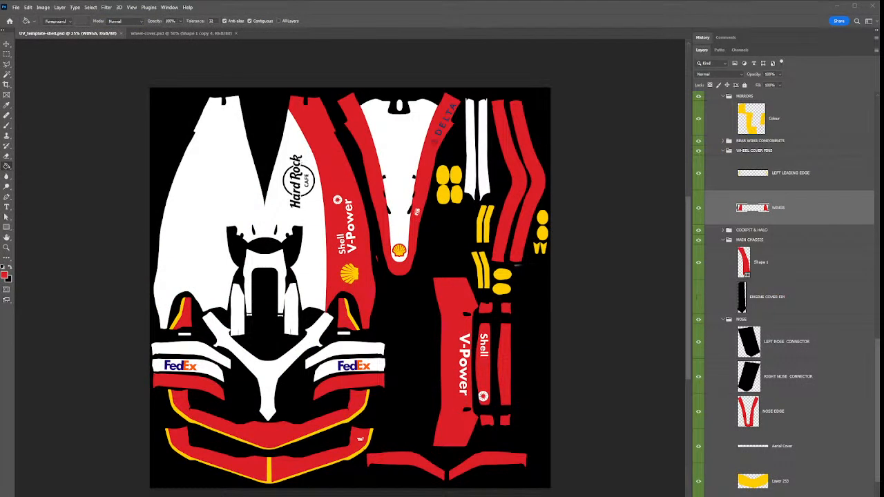
# Toggle the WINGS and LEFT LEADING EDGE layers off and on to check their shapes, and save the template
pyautogui.click(698, 208)
pyautogui.click(699, 173)
pyautogui.click(698, 207)
pyautogui.click(699, 173)
pyautogui.hotkey('ctrl', 's')
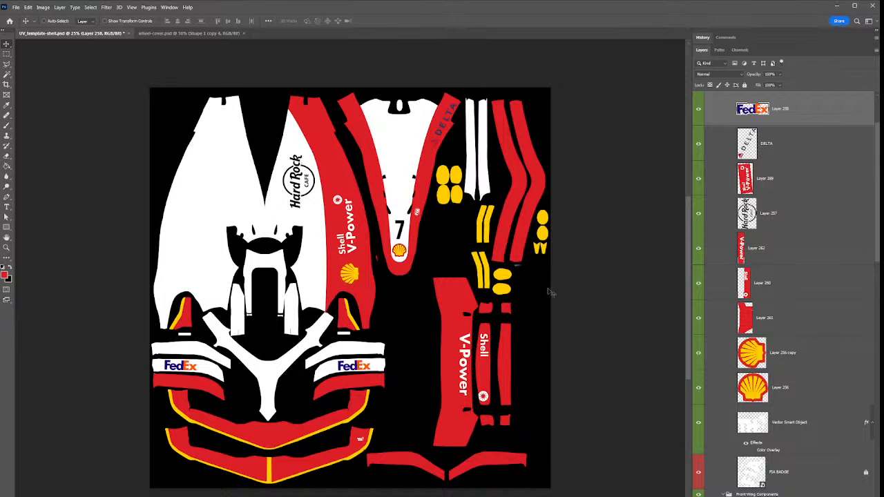
# Duplicate the front wing's FedEx logo onto the nose, scale it down and nudge it into place just above the number 7
pyautogui.moveTo(346, 368); pyautogui.dragTo(409, 204)
pyautogui.hotkey('ctrl', 't')
pyautogui.press('Return')
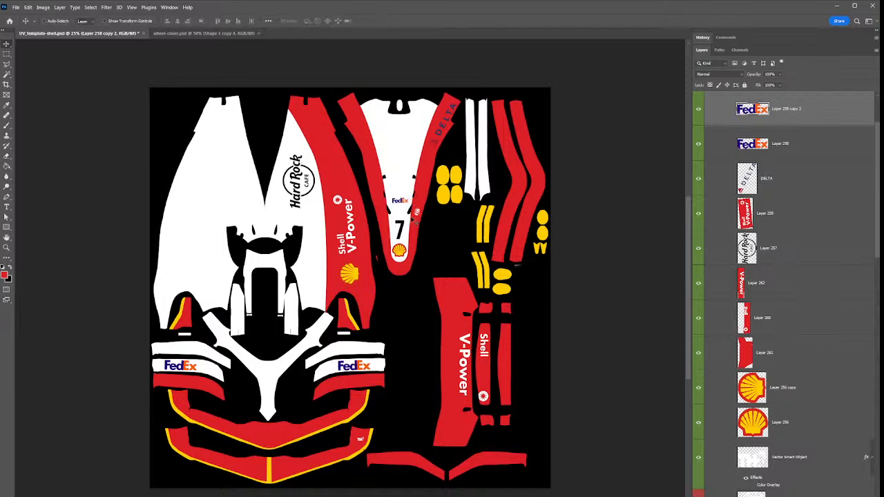
pyautogui.hotkey('shift', 'Down')
pyautogui.hotkey('shift', 'Down')
pyautogui.hotkey('shift', 'Down')
pyautogui.hotkey('shift', 'Down')
pyautogui.press('Up')
pyautogui.press('Up')
pyautogui.press('Up')
pyautogui.press('Up')
pyautogui.press('Up')
pyautogui.press('Up')
# Duplicate the engine cover's Hard Rock logo onto the nose above FedEx, rotated 90° and scaled to 36.79%
pyautogui.moveTo(299, 187); pyautogui.dragTo(375, 190)
pyautogui.hotkey('ctrl', 't')
pyautogui.moveTo(406, 151); pyautogui.dragTo(411, 195)
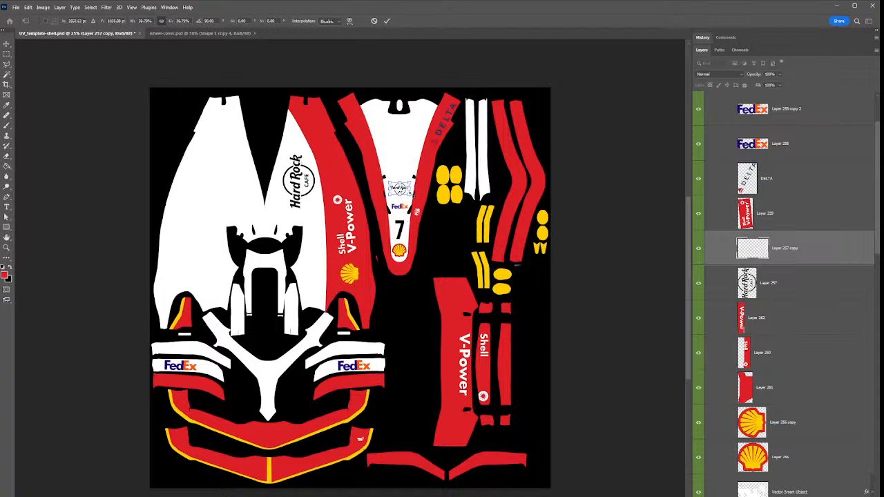
pyautogui.press('Return')
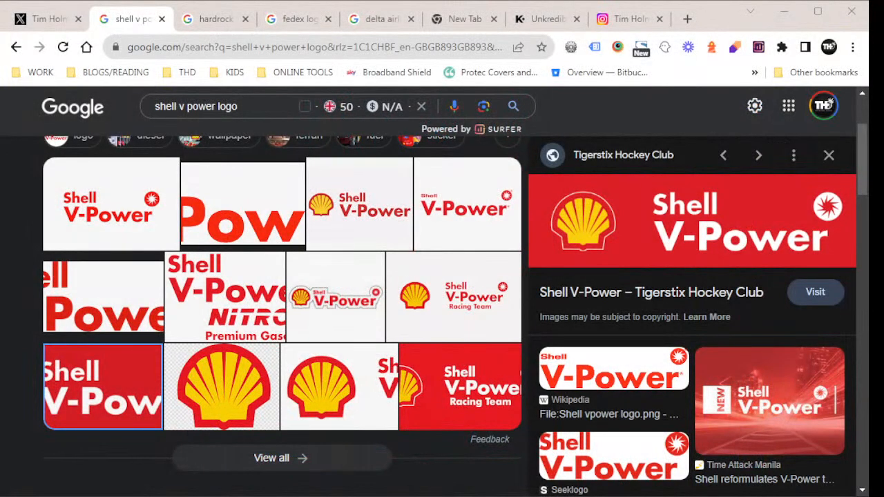
# Get the stacked Delta logo from the browser's image results, paste it into the Photoshop template and delete its background
pyautogui.click(378, 19)
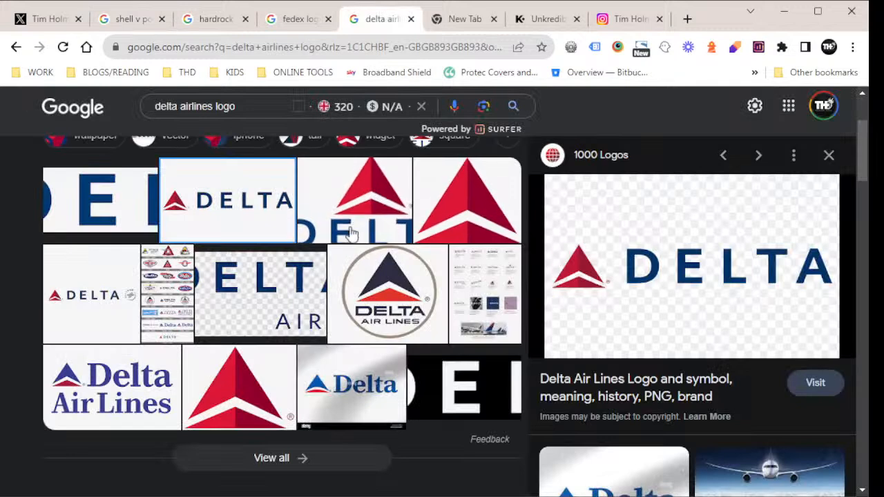
pyautogui.click(356, 207)
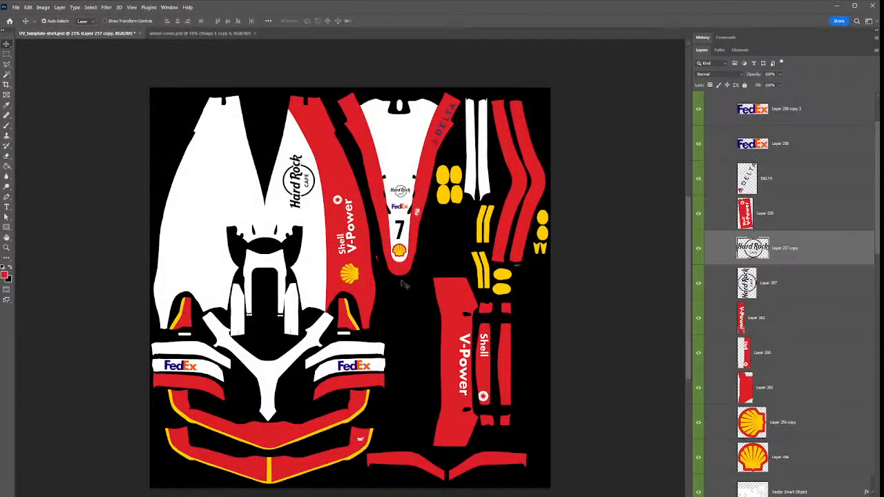
pyautogui.hotkey('ctrl', 'v')
pyautogui.press('w')
pyautogui.click(436, 242)
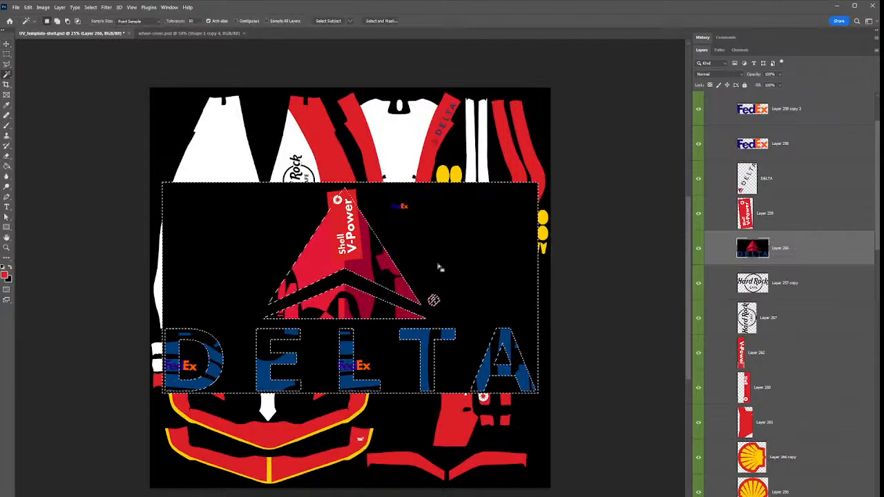
pyautogui.press('Delete')
# Scale the stacked Delta logo down and place it on the nose above the Hard Rock logo
pyautogui.hotkey('ctrl', 't')
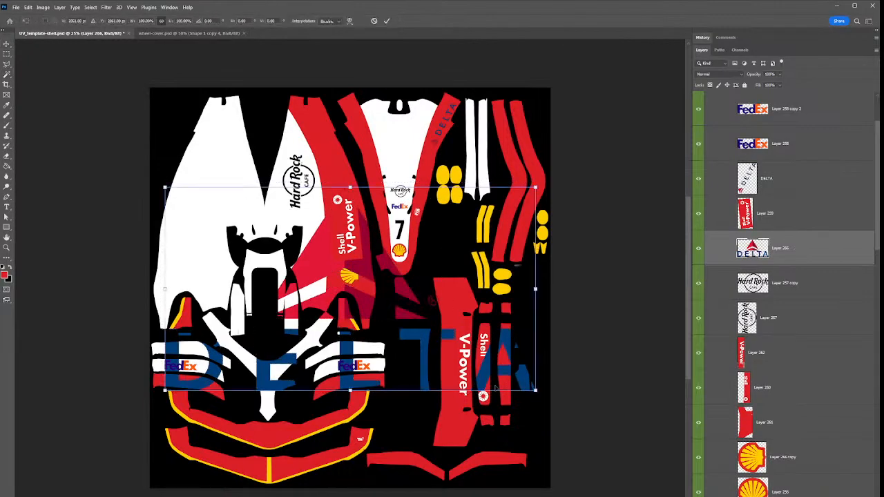
pyautogui.moveTo(536, 391); pyautogui.dragTo(415, 180)
pyautogui.press('Return')
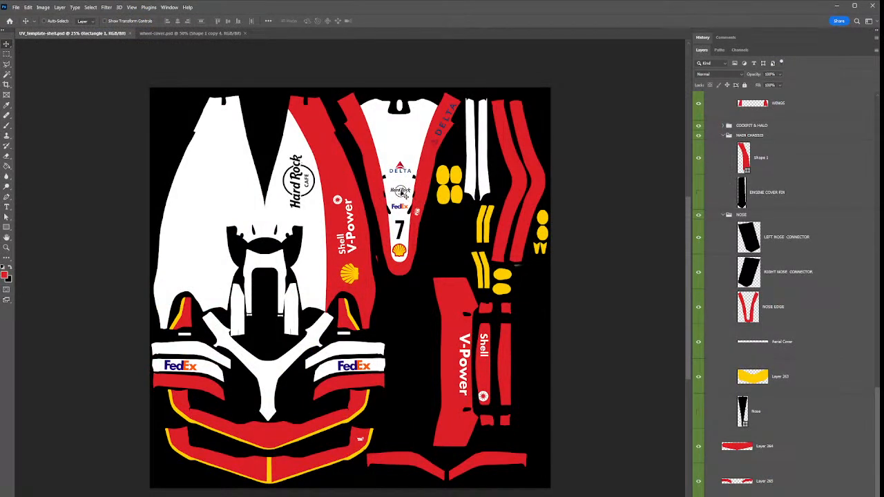
# Activate Layer 257 copy and nudge the nose's Hard Rock logo up towards the Delta logo
pyautogui.click(423, 202)
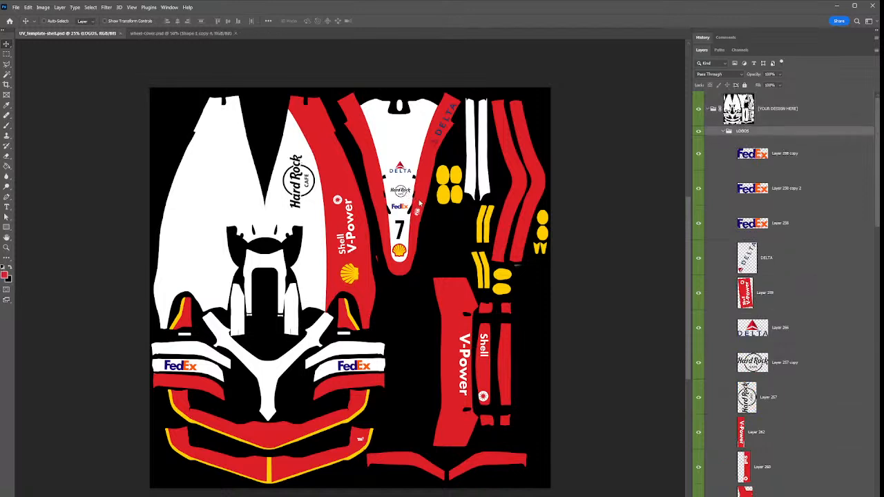
pyautogui.click(787, 366)
pyautogui.press('Up')
pyautogui.press('Up')
pyautogui.press('Up')
pyautogui.press('Up')
pyautogui.press('Up')
pyautogui.press('Up')
pyautogui.press('Up')
pyautogui.press('Up')
pyautogui.press('Up')
pyautogui.press('Up')
pyautogui.press('Up')
pyautogui.press('Up')
pyautogui.press('Up')
pyautogui.press('Up')
pyautogui.press('Up')
pyautogui.press('Up')
pyautogui.press('Up')
pyautogui.press('Up')
pyautogui.press('Up')
pyautogui.press('Up')
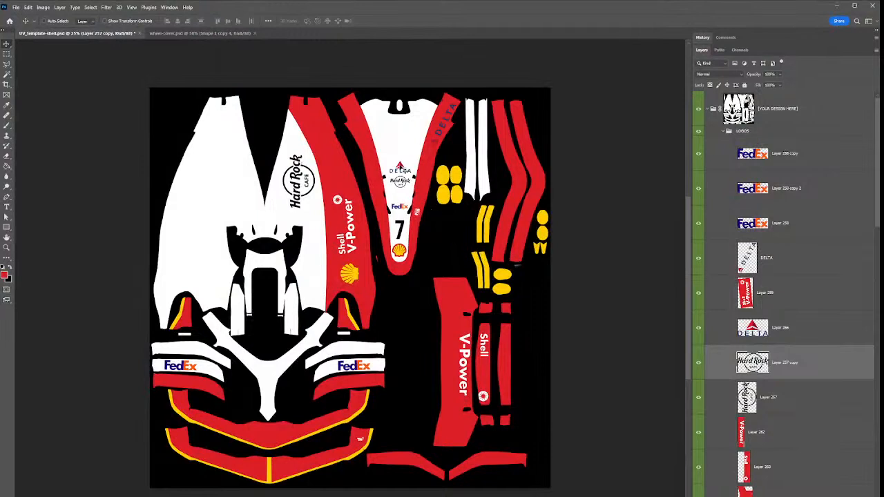
# Activate Layer 266 and nudge the nose's Delta logo slightly up, away from the Hard Rock logo
pyautogui.click(419, 183)
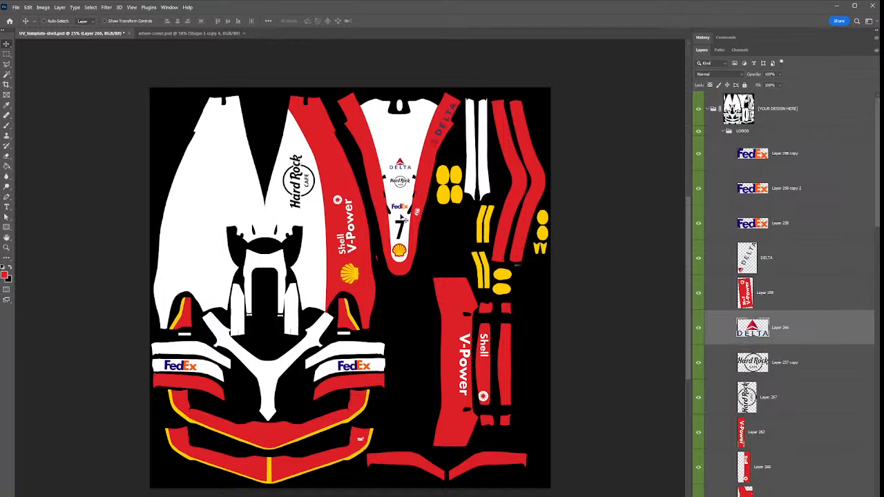
pyautogui.press('Up')
pyautogui.press('Up')
pyautogui.press('Up')
pyautogui.press('Up')
pyautogui.press('Up')
pyautogui.press('Up')
pyautogui.press('Up')
pyautogui.press('Up')
pyautogui.hotkey('shift', 'Down')
# Nudge the nose's FedEx logo and the number 7 up to even out the spacing of the logo stack
pyautogui.keyDown('ctrl'); pyautogui.click(422, 225); pyautogui.keyUp('ctrl')
pyautogui.hotkey('shift', 'Up')
pyautogui.hotkey('shift', 'Up')
pyautogui.hotkey('shift', 'Up')
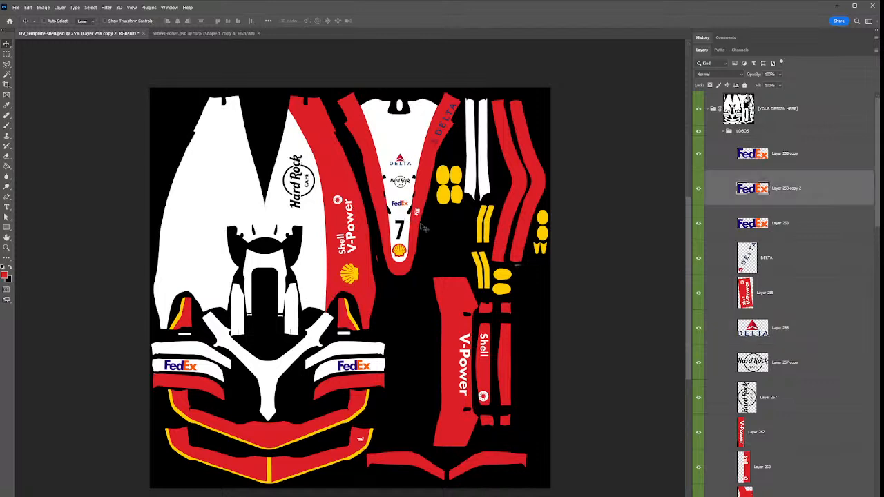
pyautogui.keyDown('ctrl'); pyautogui.click(421, 203); pyautogui.keyUp('ctrl')
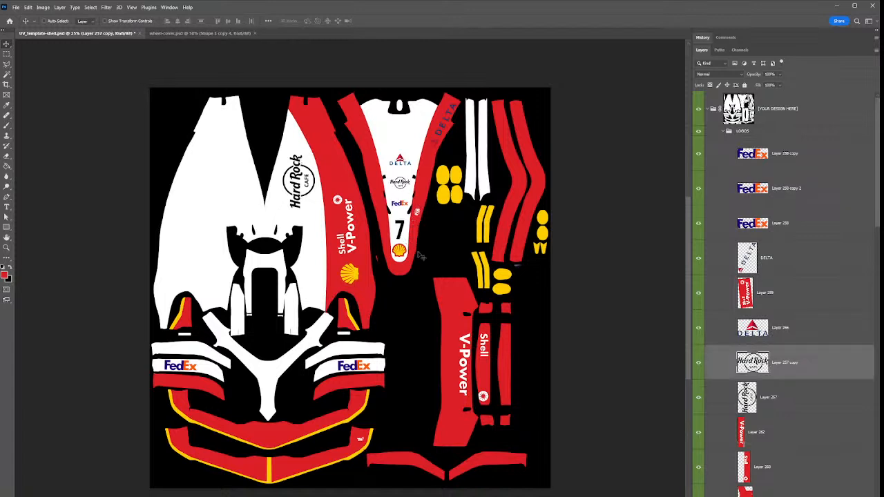
pyautogui.keyDown('ctrl'); pyautogui.click(421, 255); pyautogui.keyUp('ctrl')
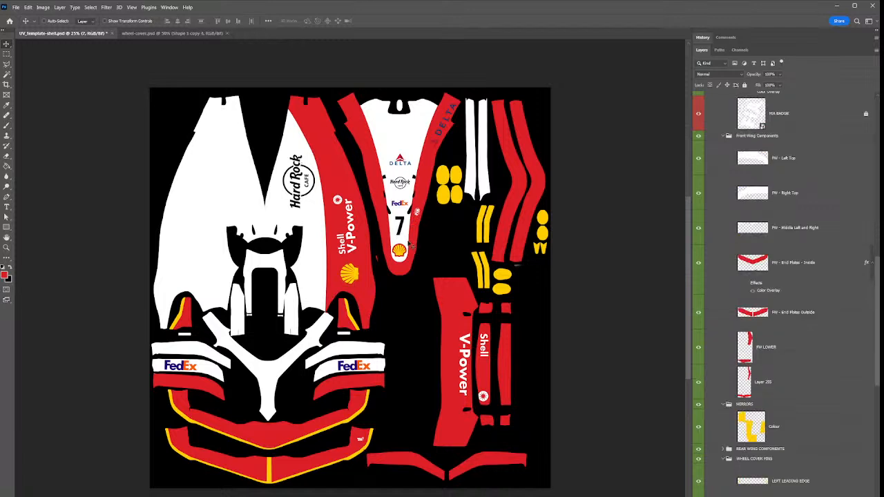
# Give the Delta logo on the nose's red edge a white Color Overlay and save the template
pyautogui.keyDown('ctrl'); pyautogui.click(457, 152); pyautogui.keyUp('ctrl')
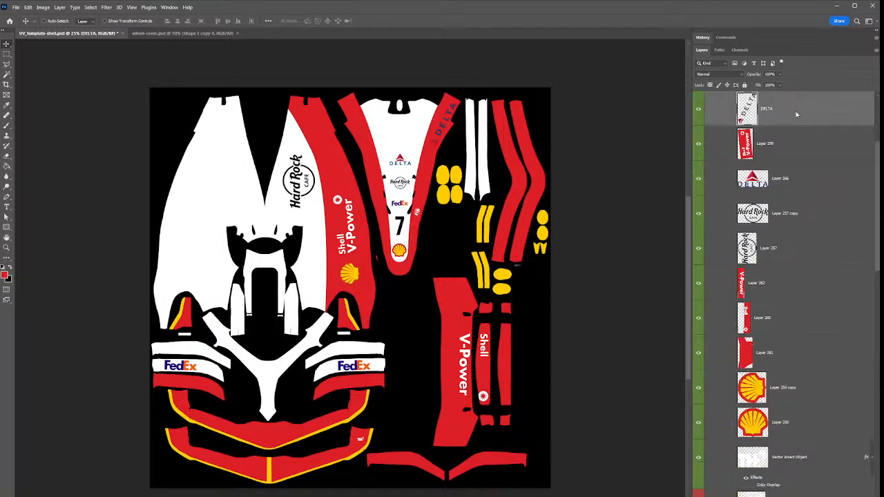
pyautogui.press('space')
pyautogui.click(539, 338)
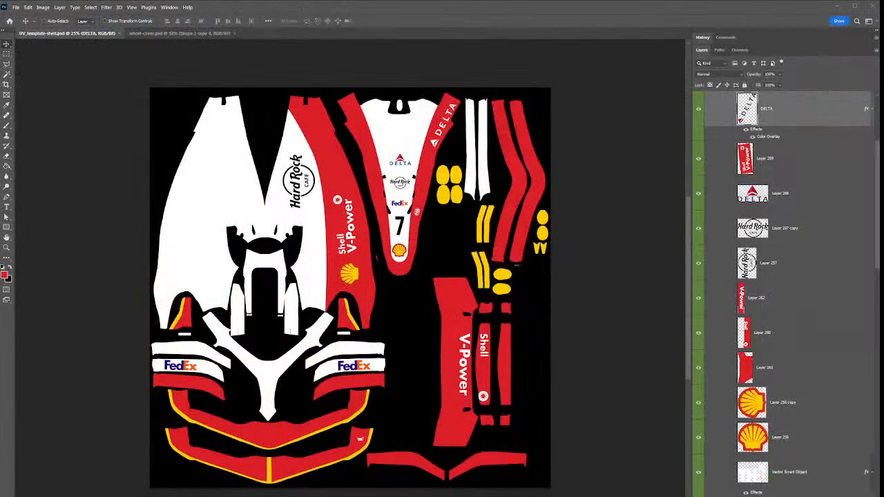
# Nudge the nose's FedEx logo slightly down and swap the Hard Rock and Delta logos, placing Hard Rock uppermost and Delta above FedEx
pyautogui.keyDown('ctrl'); pyautogui.click(413, 215); pyautogui.keyUp('ctrl')
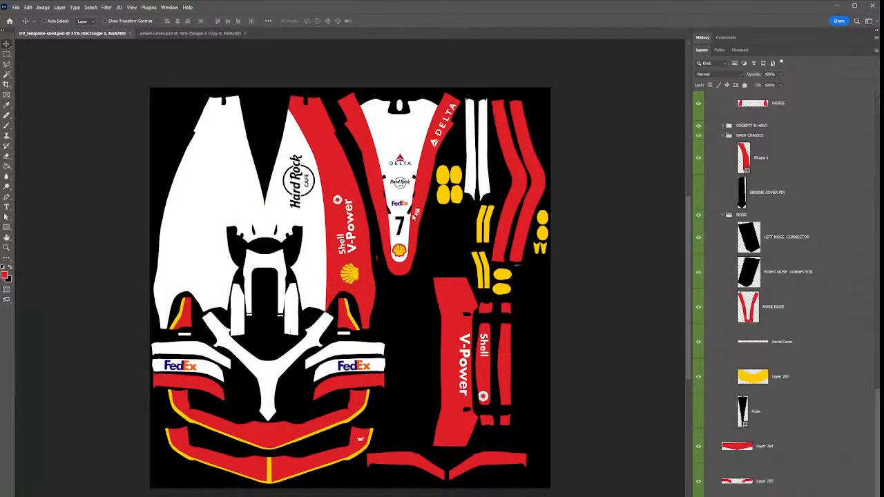
pyautogui.keyDown('ctrl'); pyautogui.click(419, 225); pyautogui.keyUp('ctrl')
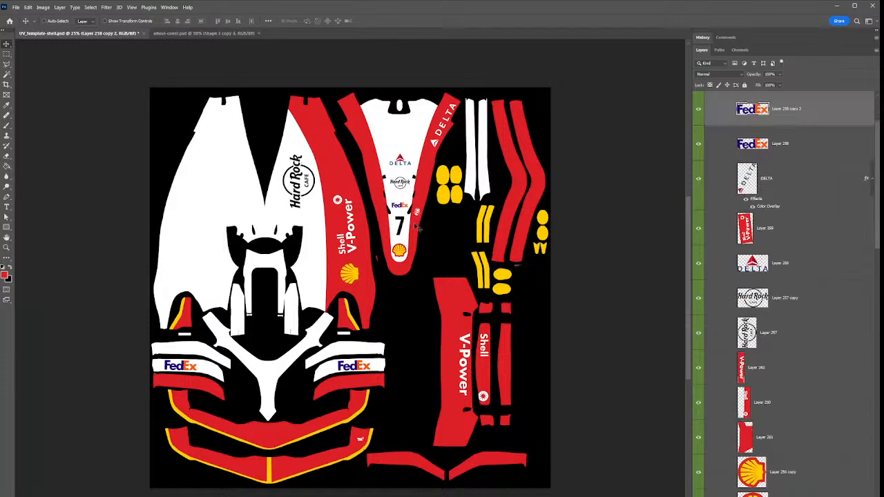
pyautogui.keyDown('ctrl'); pyautogui.click(422, 245); pyautogui.keyUp('ctrl')
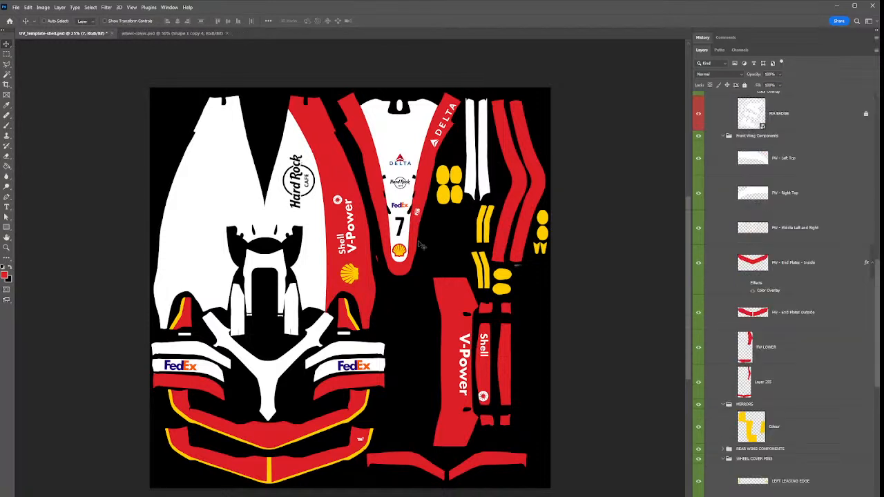
pyautogui.keyDown('ctrl'); pyautogui.click(410, 164); pyautogui.keyUp('ctrl')
pyautogui.moveTo(408, 166)
pyautogui.mouseDown()
pyautogui.moveTo(406, 183)
pyautogui.moveTo(412, 149)
pyautogui.mouseUp()
pyautogui.keyDown('ctrl'); pyautogui.click(413, 194); pyautogui.keyUp('ctrl')
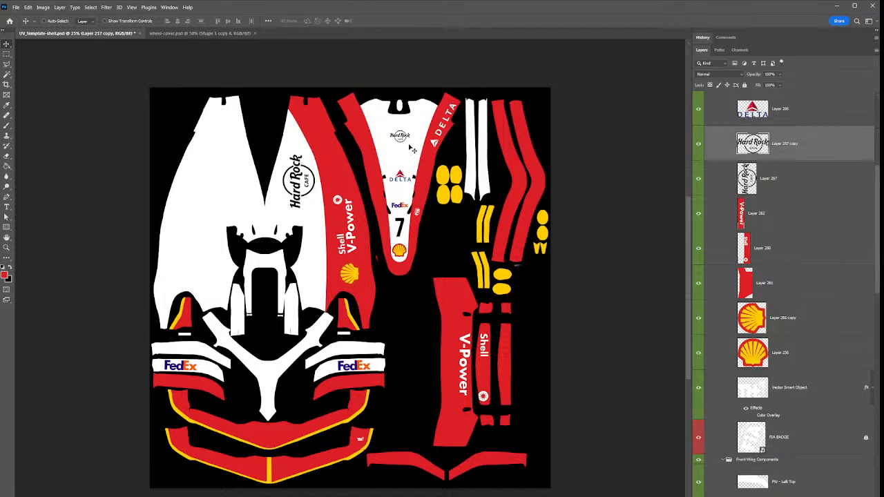
# Rotate the nose's Hard Rock logo upside down and save the template
pyautogui.hotkey('ctrl', 't')
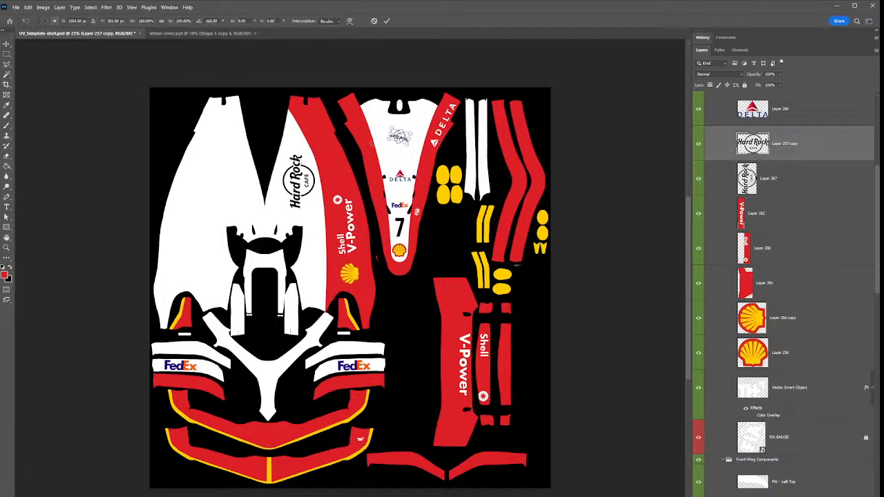
pyautogui.press('Return')
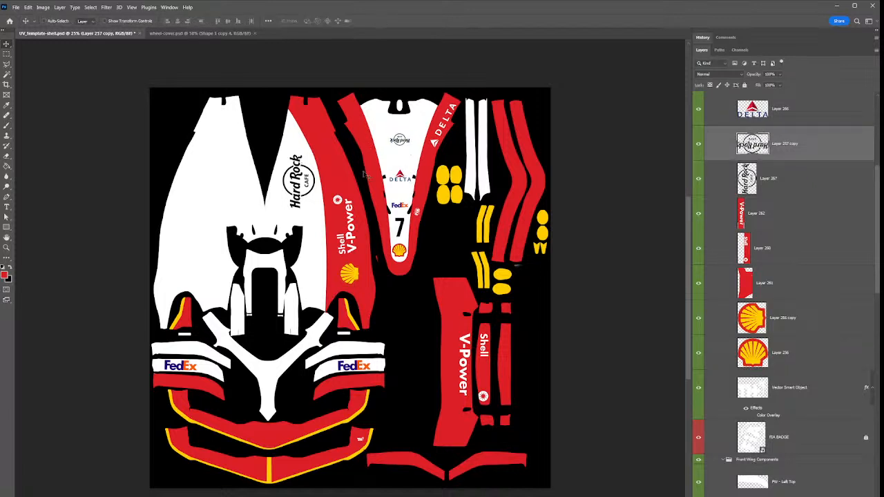
pyautogui.hotkey('ctrl', 's')
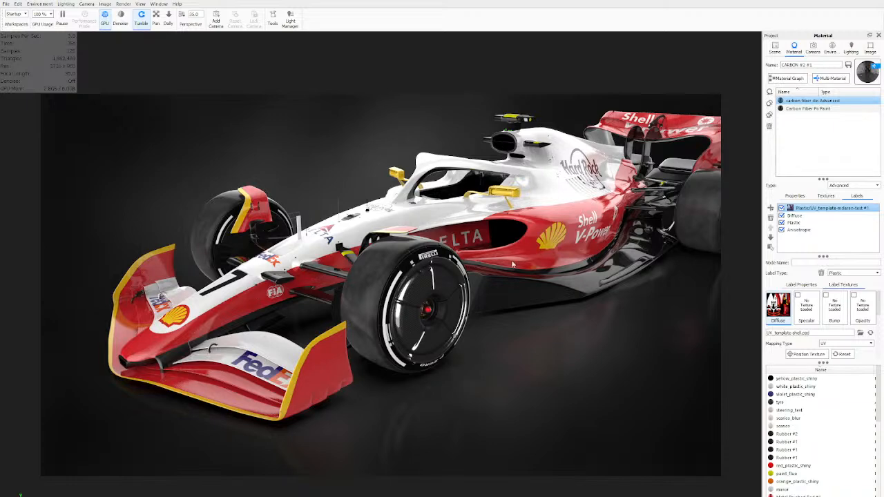
# In KeyShot, examine the car from the Side camera and orbit to a slightly higher angle with the Free Camera
pyautogui.click(813, 47)
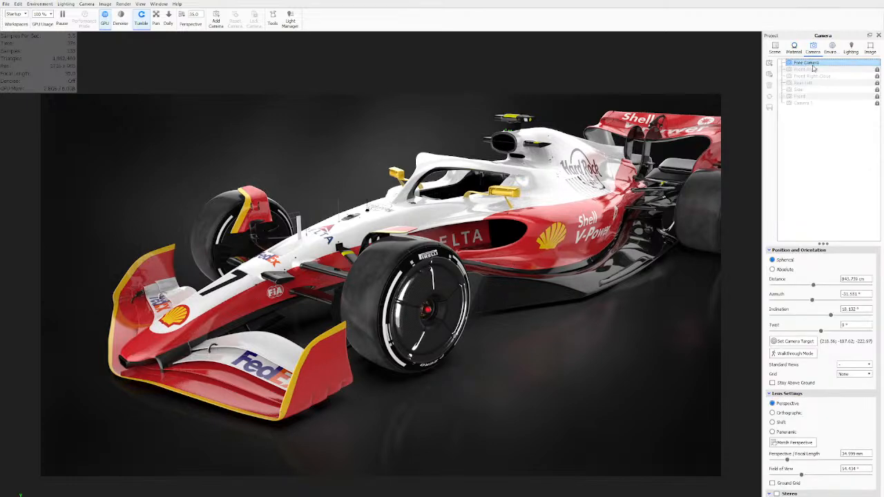
pyautogui.click(803, 90)
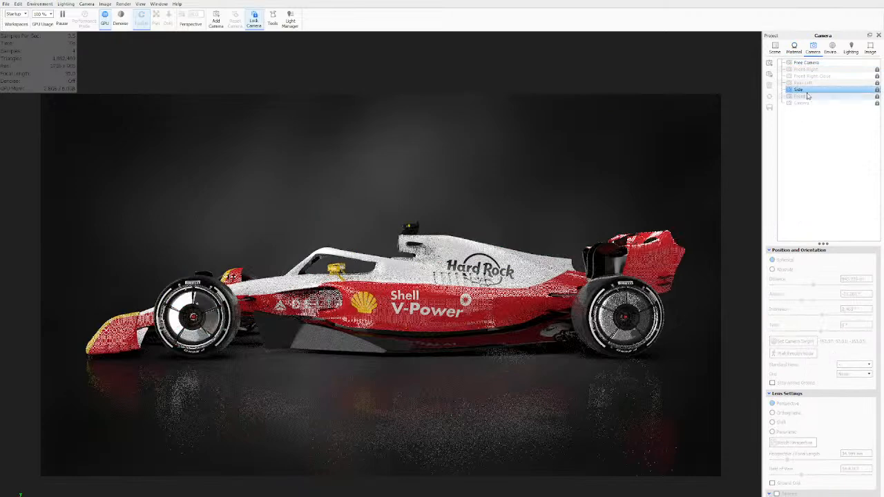
pyautogui.click(805, 63)
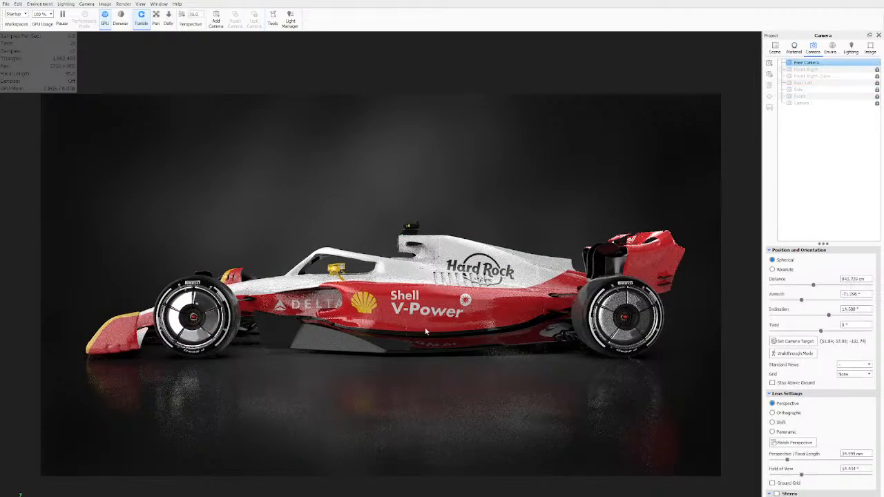
pyautogui.moveTo(426, 338); pyautogui.dragTo(414, 364)
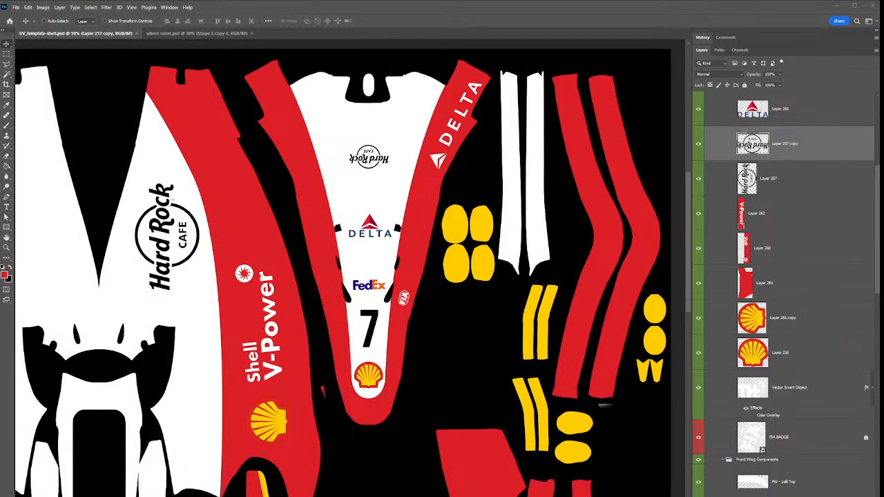
# Back in Photoshop, add a yellow stroke along the inner border of the NOSE EDGE layer
pyautogui.keyDown('ctrl'); pyautogui.click(401, 370); pyautogui.keyUp('ctrl')
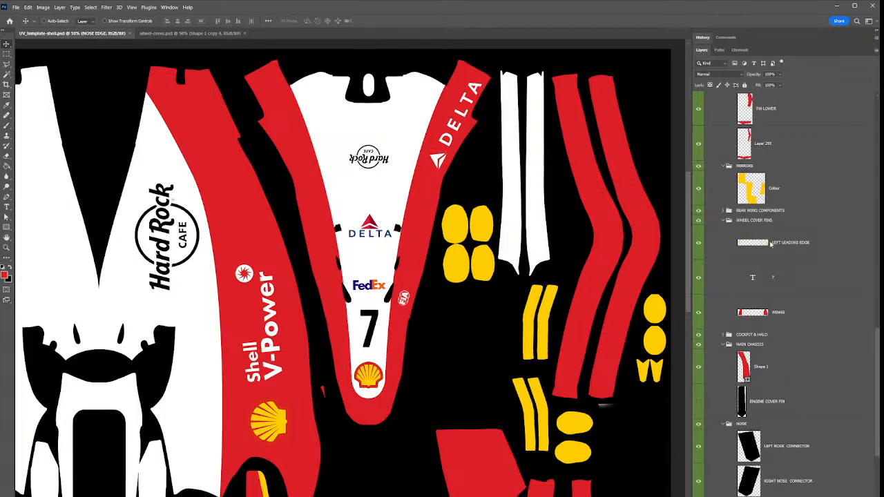
pyautogui.press('h')
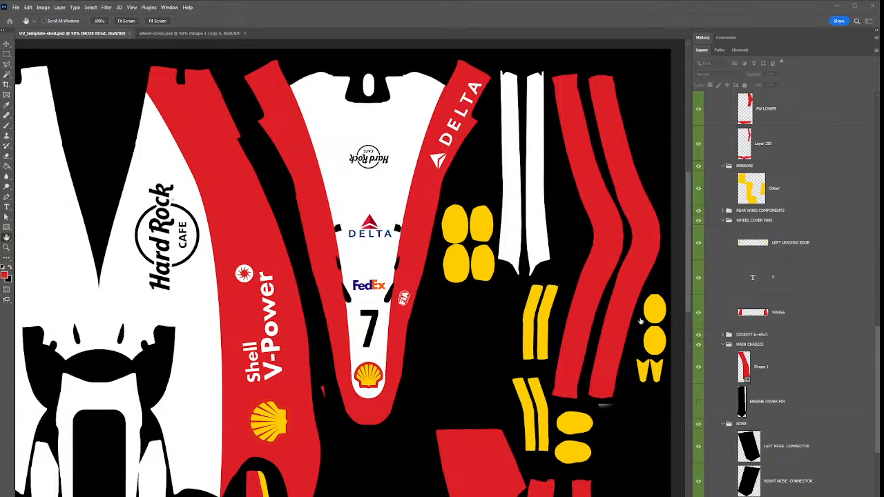
pyautogui.press('i')
pyautogui.press('h')
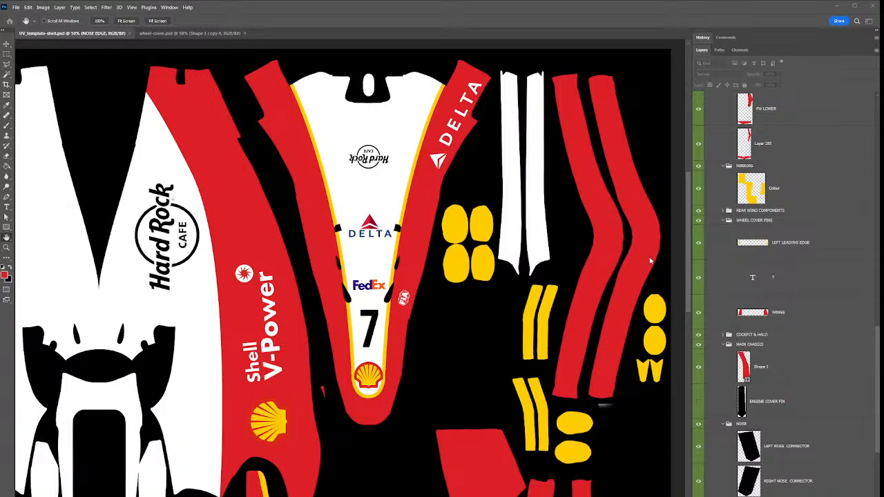
pyautogui.press('v')
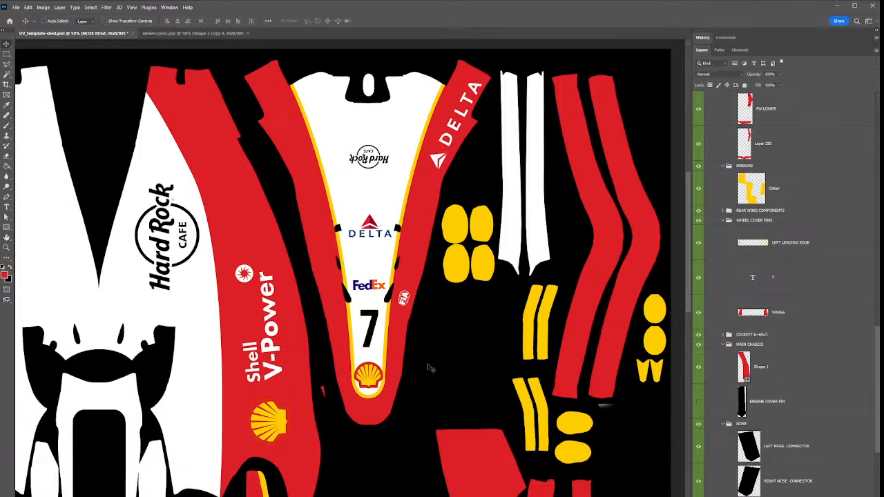
# Scale down the Shell logo at the nose tip to fit inside the yellow outline
pyautogui.keyDown('ctrl'); pyautogui.click(364, 381); pyautogui.keyUp('ctrl')
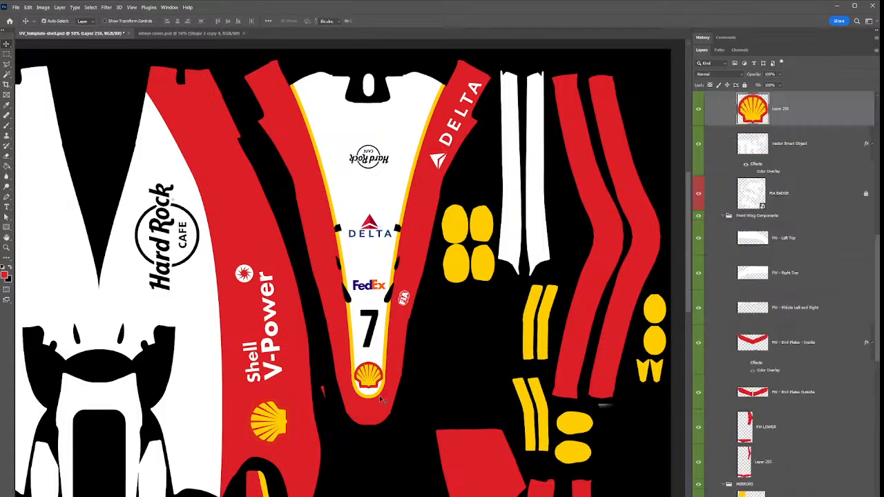
pyautogui.hotkey('ctrl', 't')
pyautogui.moveTo(384, 393); pyautogui.dragTo(379, 387)
pyautogui.press('Return')
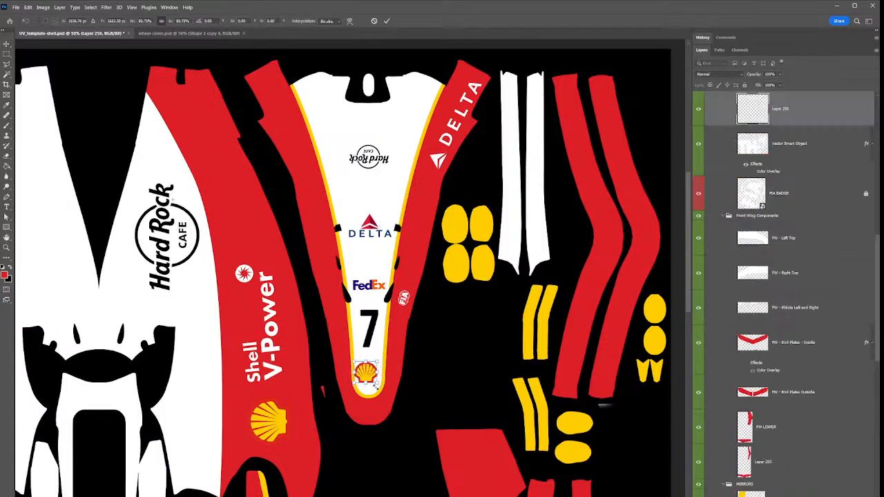
# Nudge the nose's Shell logo sideways and down to centre it within the tip, and save the template
pyautogui.hotkey('shift', 'Right')
pyautogui.press('Left')
pyautogui.press('Left')
pyautogui.press('Left')
pyautogui.press('Left')
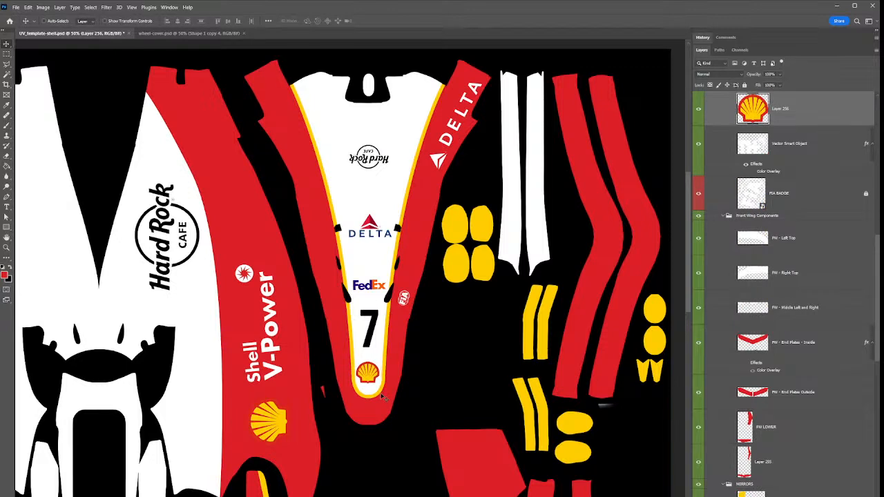
pyautogui.press('Down')
pyautogui.press('Down')
pyautogui.press('Down')
pyautogui.hotkey('ctrl', 's')
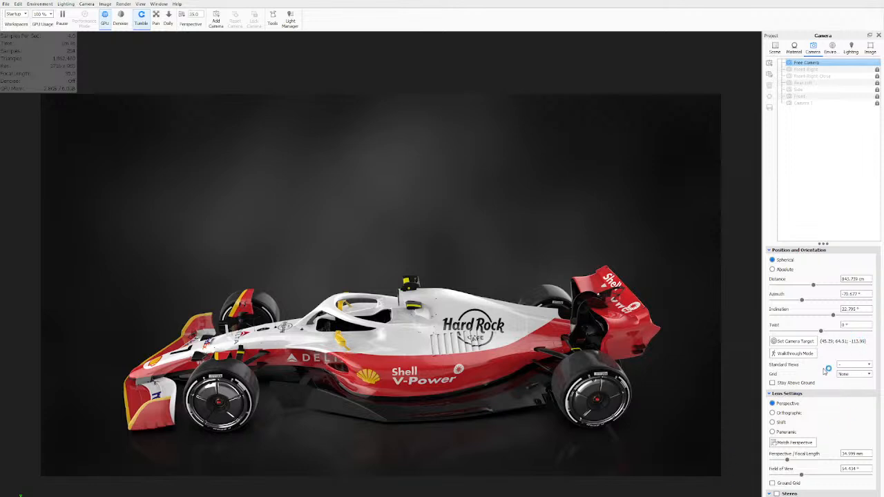
# In KeyShot, refresh the car's UV_template-shell.psd label texture and inspect the livery from the Front-Right and free cameras
pyautogui.doubleClick(580, 331)
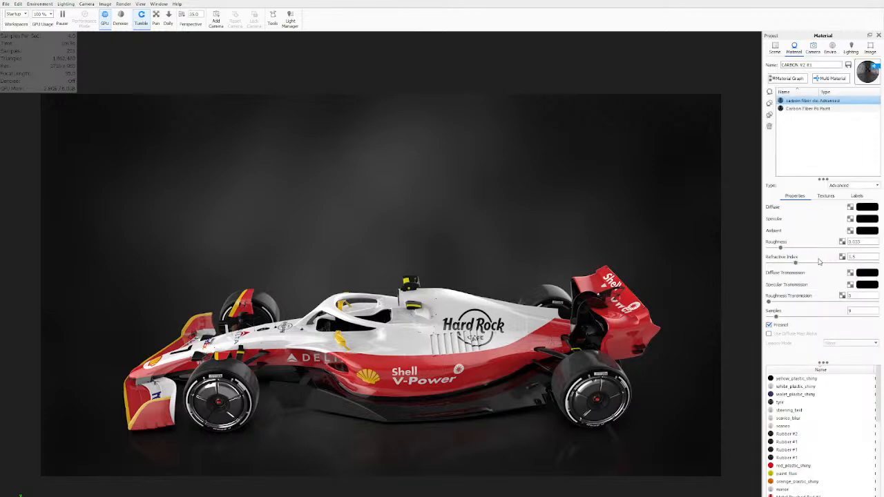
pyautogui.click(857, 196)
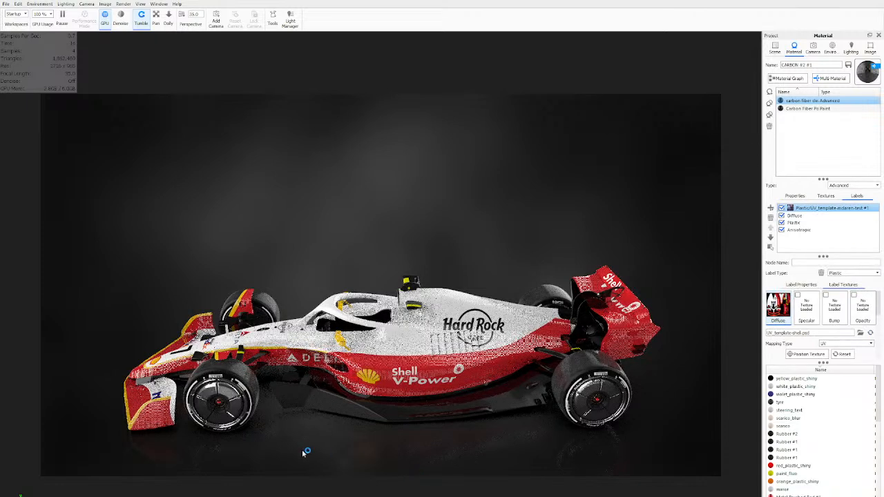
pyautogui.click(813, 48)
pyautogui.click(808, 70)
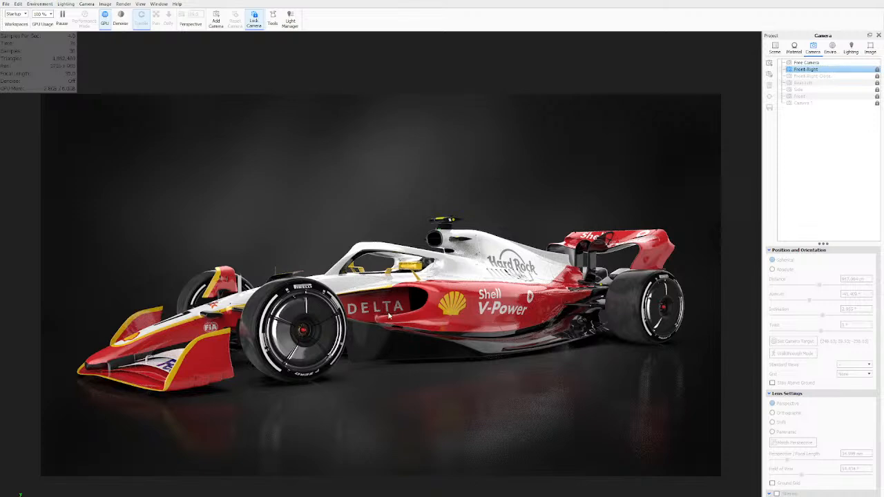
pyautogui.click(806, 62)
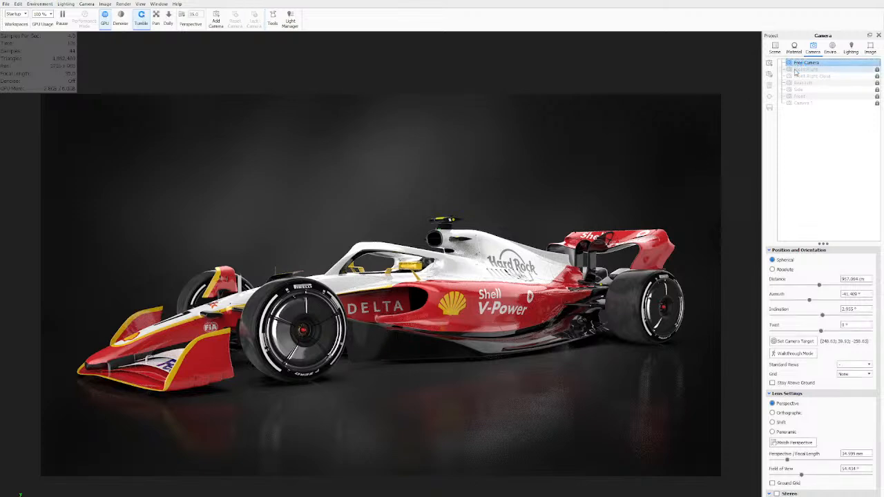
pyautogui.moveTo(500, 311); pyautogui.dragTo(498, 379)
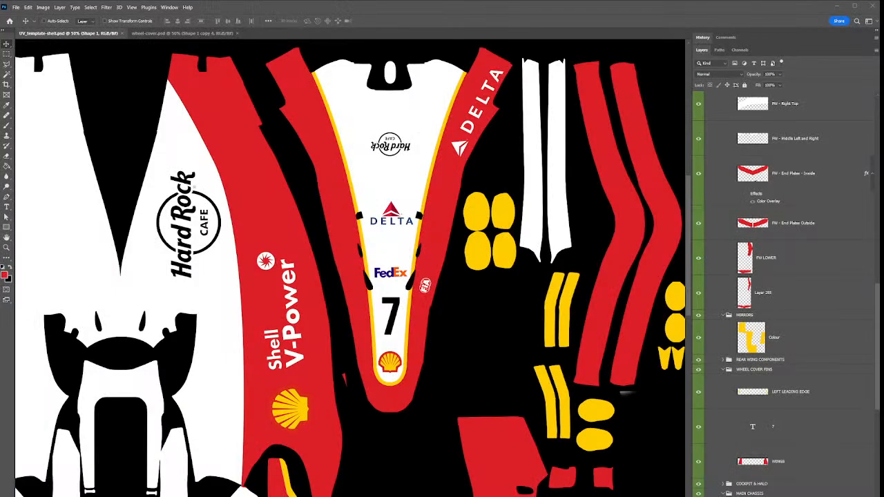
# In Photoshop, select the engine cover's red Shape 1 layer and add a yellow stroke around it
pyautogui.rightClick(436, 260)
pyautogui.click(465, 278)
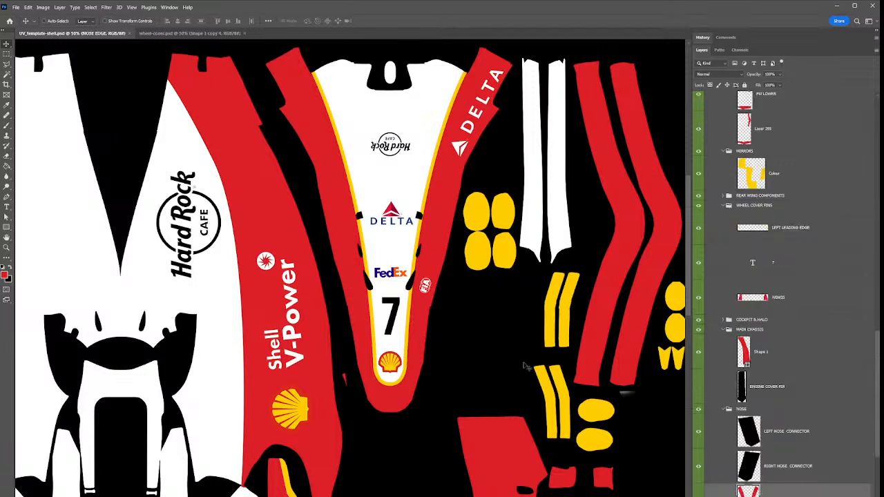
pyautogui.keyDown('ctrl'); pyautogui.click(345, 374); pyautogui.keyUp('ctrl')
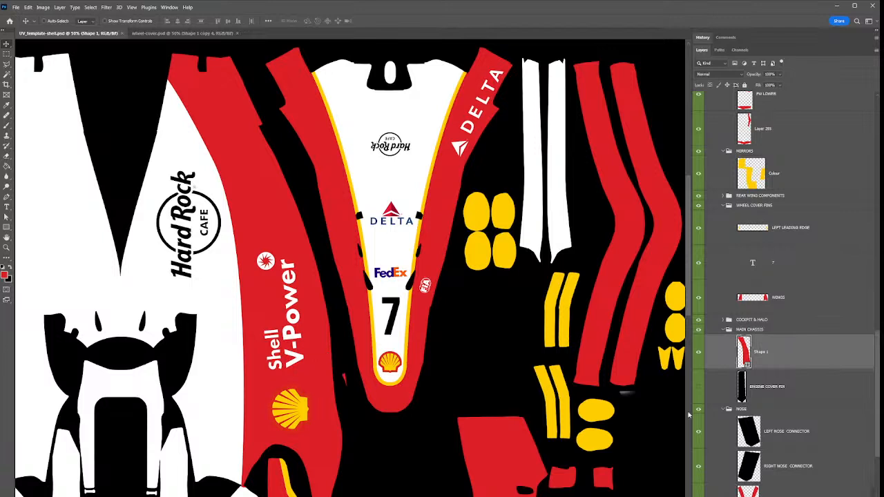
pyautogui.click(778, 240)
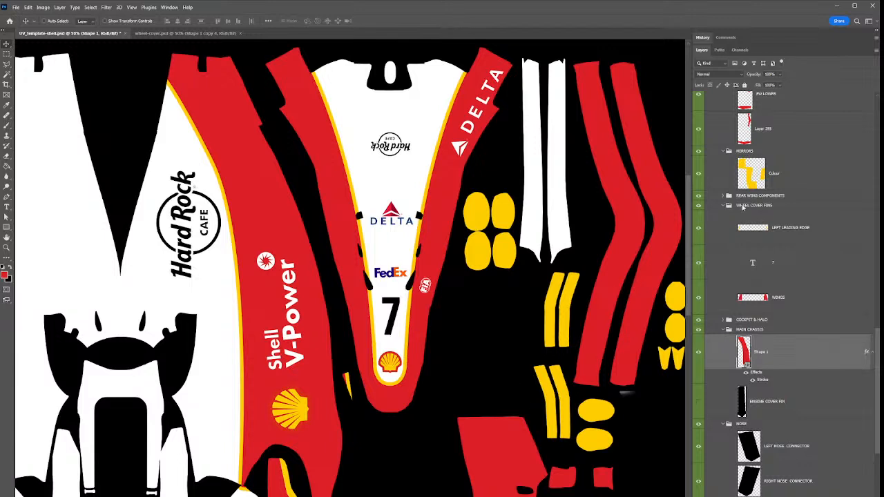
# Move Shape 1's outer-edge and lower-corner anchor points to pull its yellow stroke off the neighbouring template parts
pyautogui.press('e')
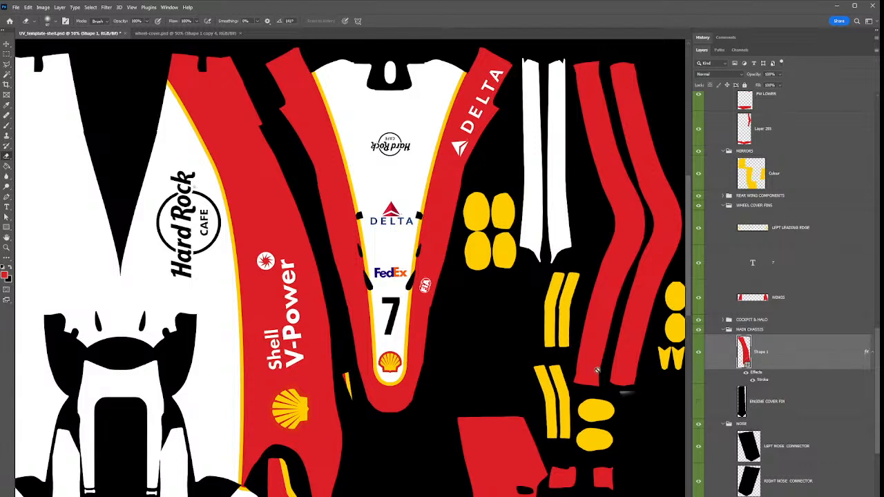
pyautogui.press('a')
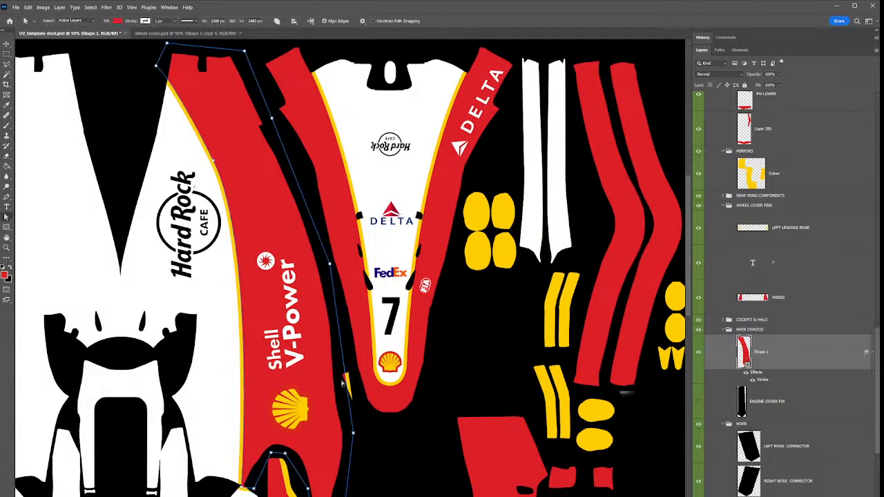
pyautogui.moveTo(352, 432); pyautogui.dragTo(347, 432)
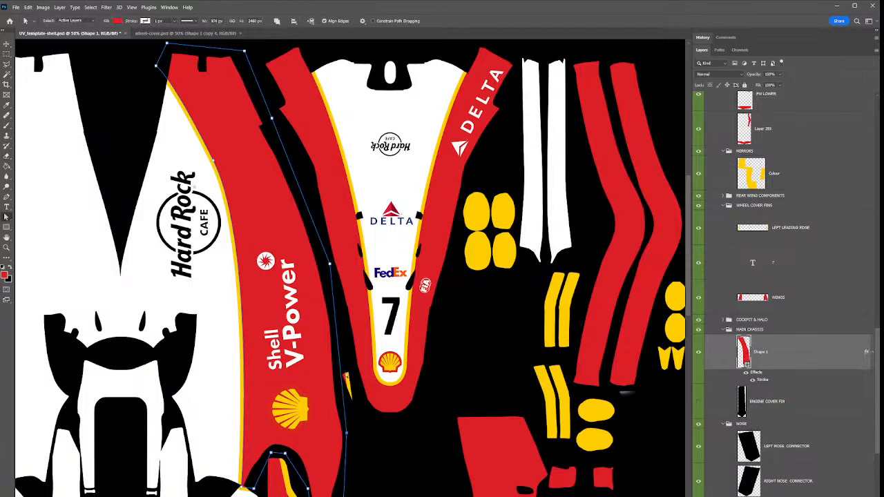
pyautogui.moveTo(330, 264); pyautogui.dragTo(325, 264)
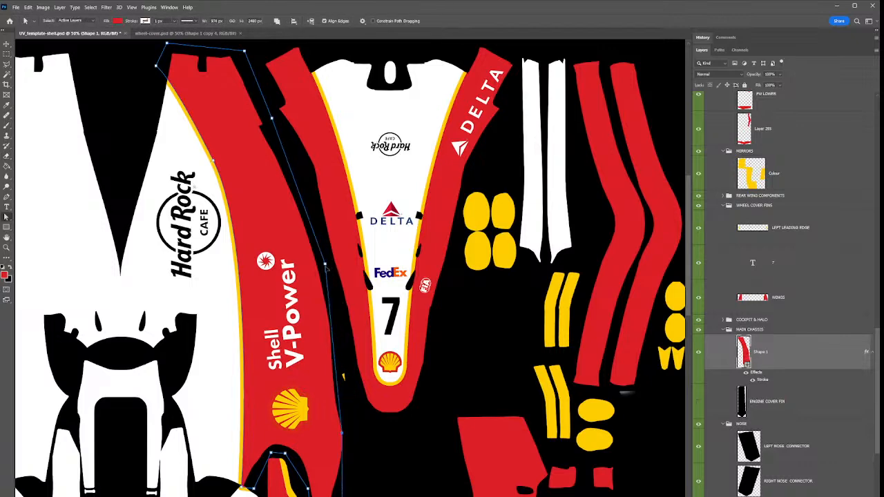
pyautogui.scroll(-3, 327, 420)
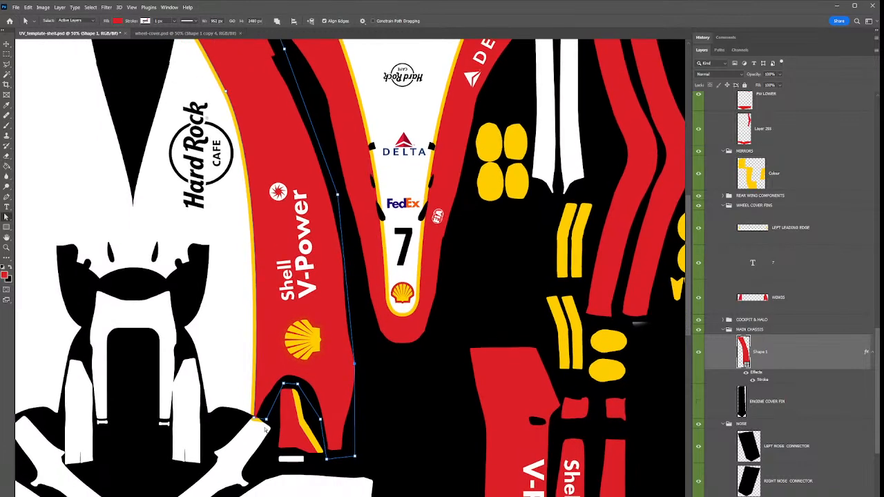
pyautogui.moveTo(255, 418); pyautogui.dragTo(268, 414)
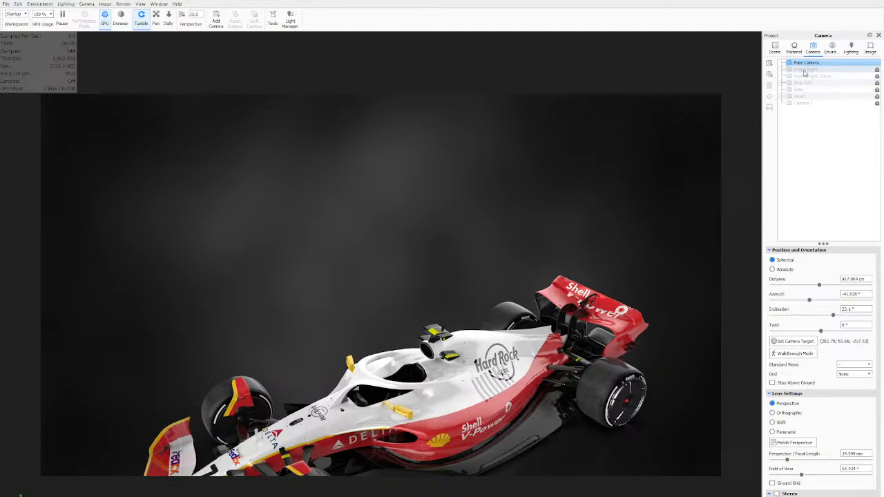
# In KeyShot, reframe the car, open the body material's labels, and examine the yellow outlines from the front and side
pyautogui.moveTo(507, 222); pyautogui.dragTo(516, 85)
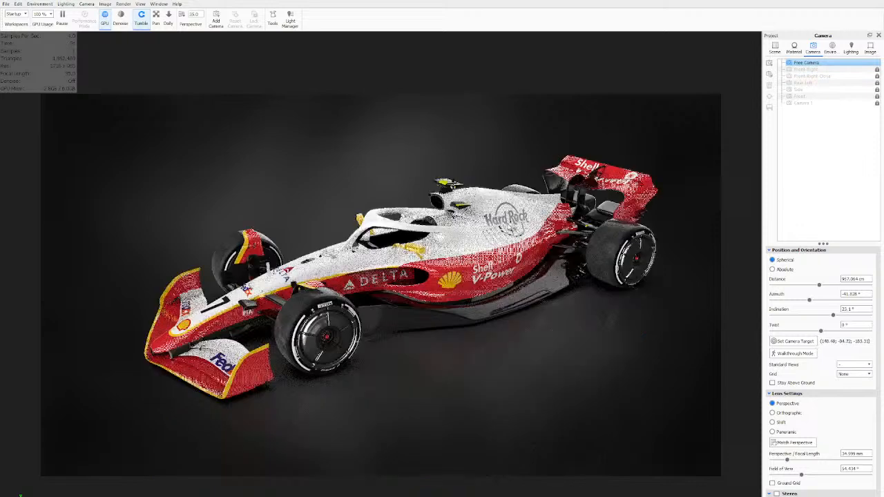
pyautogui.moveTo(489, 246)
pyautogui.mouseDown()
pyautogui.moveTo(486, 231)
pyautogui.moveTo(482, 262)
pyautogui.mouseUp()
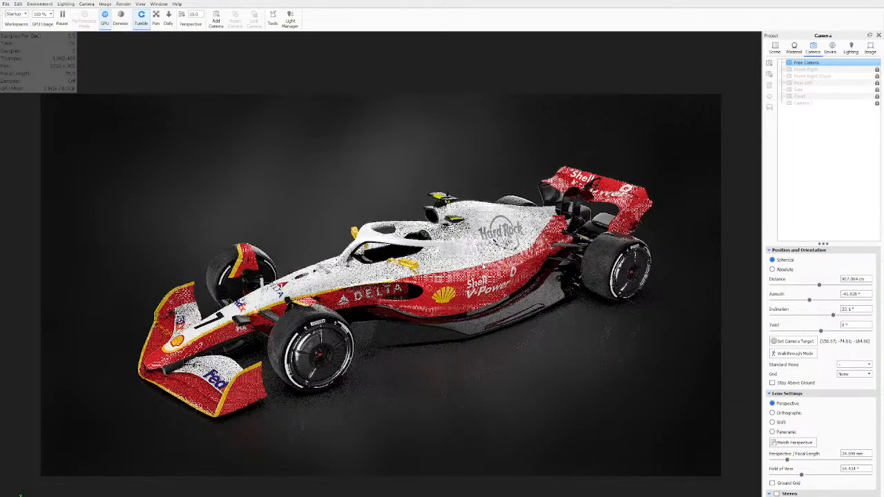
pyautogui.doubleClick(472, 258)
pyautogui.click(857, 196)
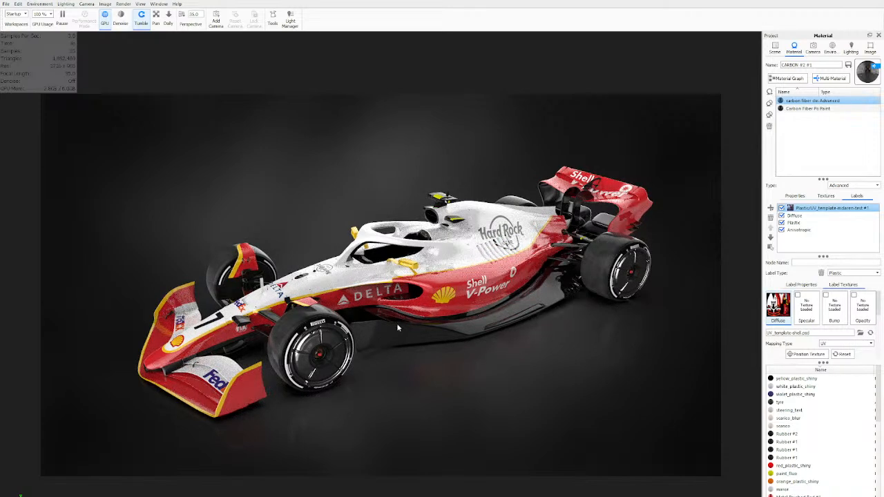
pyautogui.moveTo(383, 307); pyautogui.dragTo(391, 342)
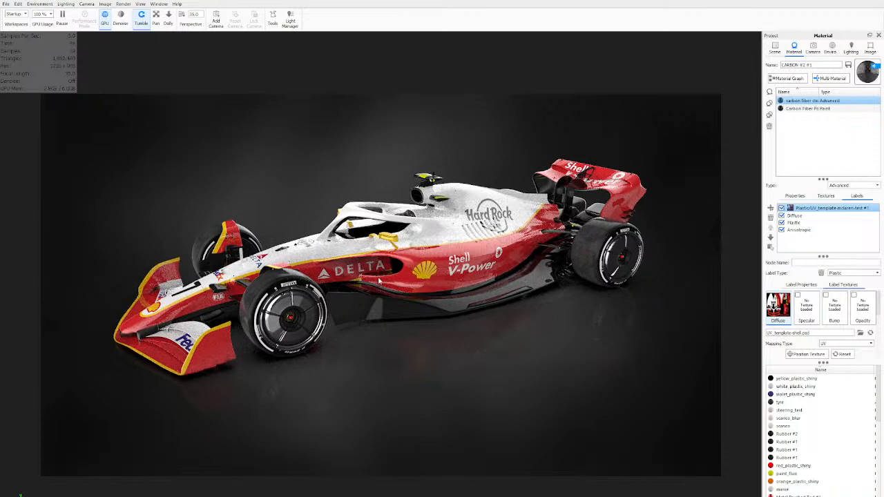
pyautogui.moveTo(409, 292); pyautogui.dragTo(311, 348)
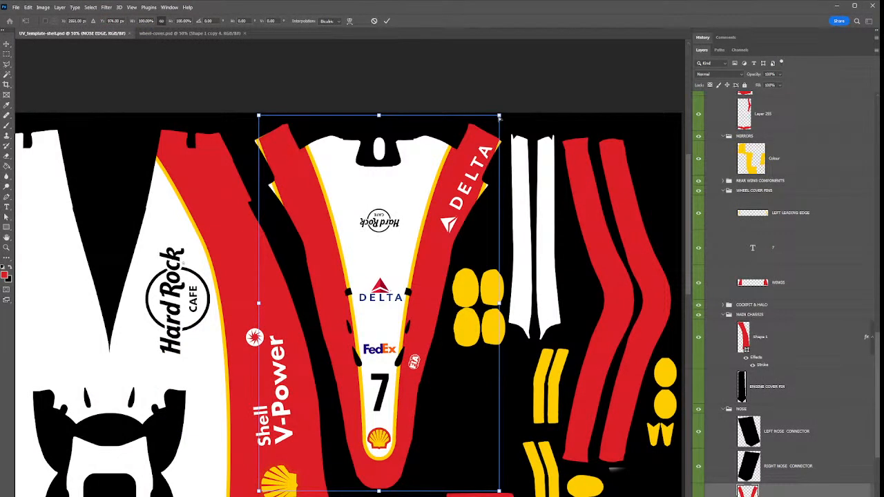
# In Photoshop, narrow the upper end of the NOSE EDGE layer in perspective, paint its exposed outer edges red, and save the template
pyautogui.moveTo(498, 116); pyautogui.dragTo(493, 134)
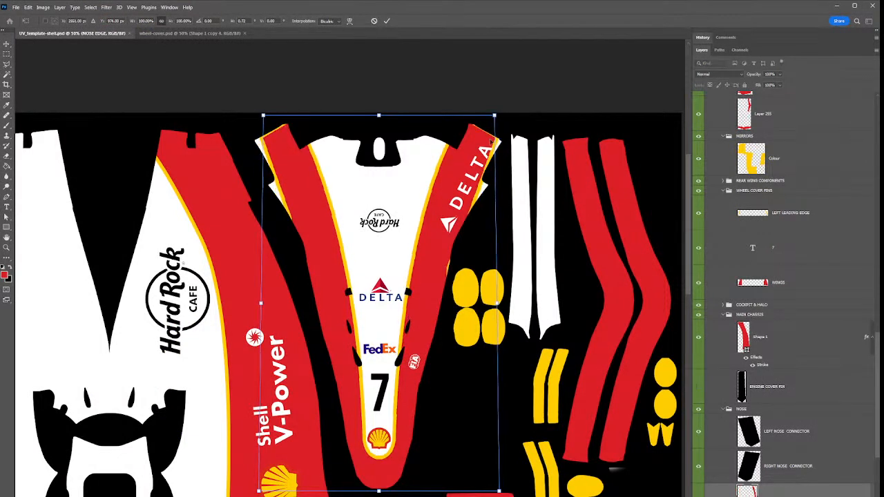
pyautogui.press('Return')
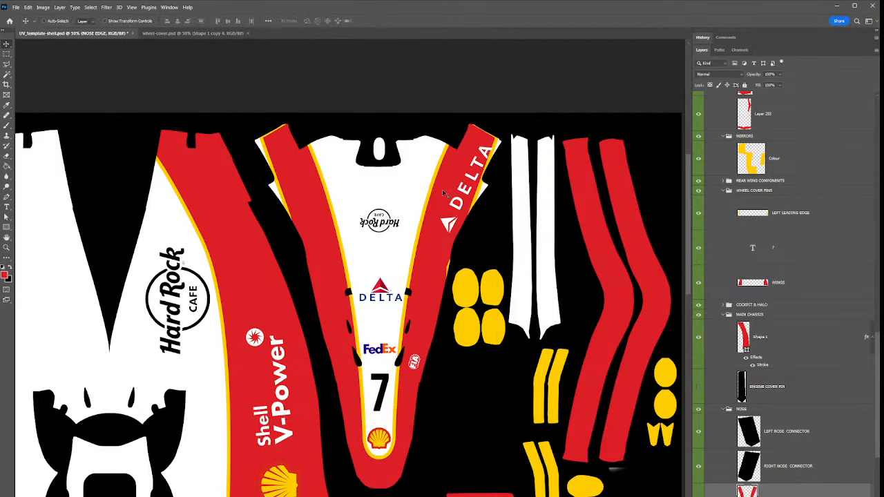
pyautogui.press('i')
pyautogui.press('b')
pyautogui.moveTo(482, 131)
pyautogui.mouseDown()
pyautogui.moveTo(487, 160)
pyautogui.moveTo(459, 217)
pyautogui.mouseUp()
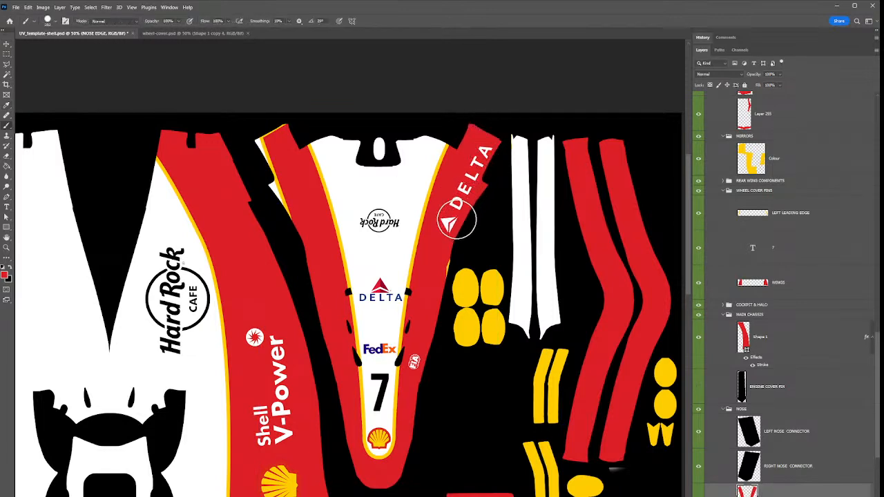
pyautogui.moveTo(273, 170)
pyautogui.mouseDown()
pyautogui.moveTo(279, 129)
pyautogui.moveTo(261, 154)
pyautogui.moveTo(301, 233)
pyautogui.moveTo(277, 152)
pyautogui.mouseUp()
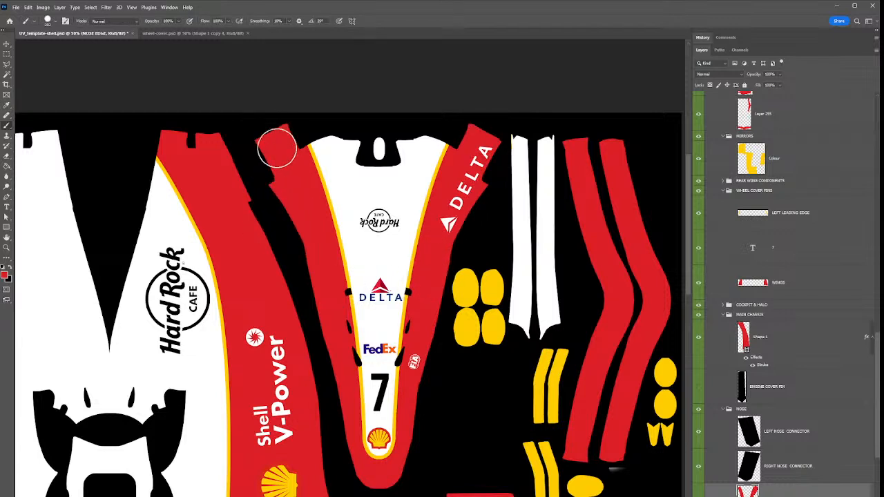
pyautogui.hotkey('ctrl', 's')
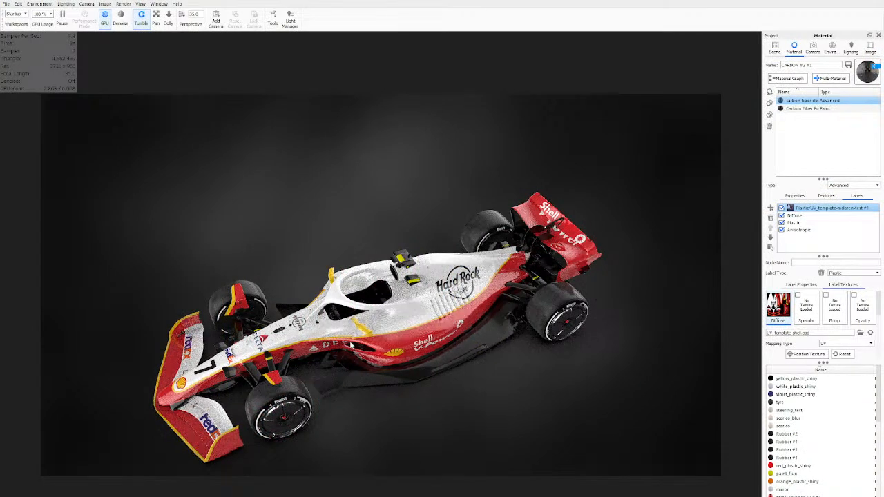
# After a close look in KeyShot, shift Shape 1's lower inner anchor point in Photoshop towards the white cockpit area and save the template
pyautogui.scroll(4, 350, 346)
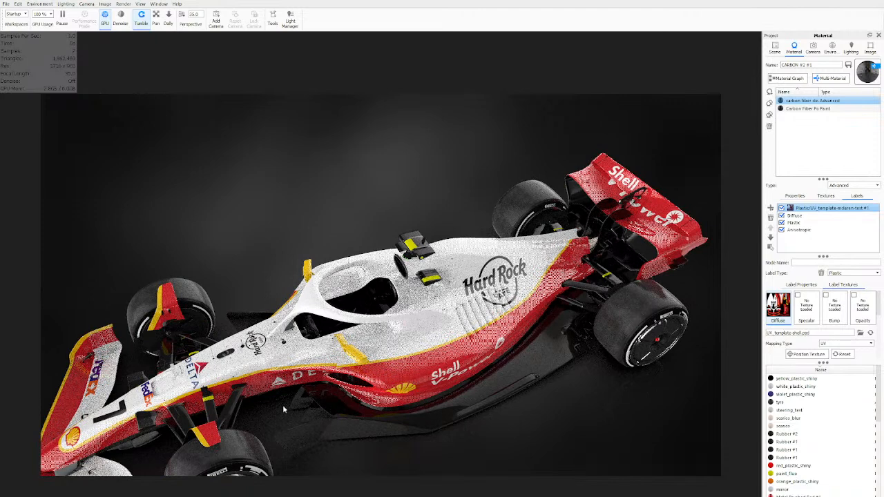
pyautogui.scroll(3, 254, 396)
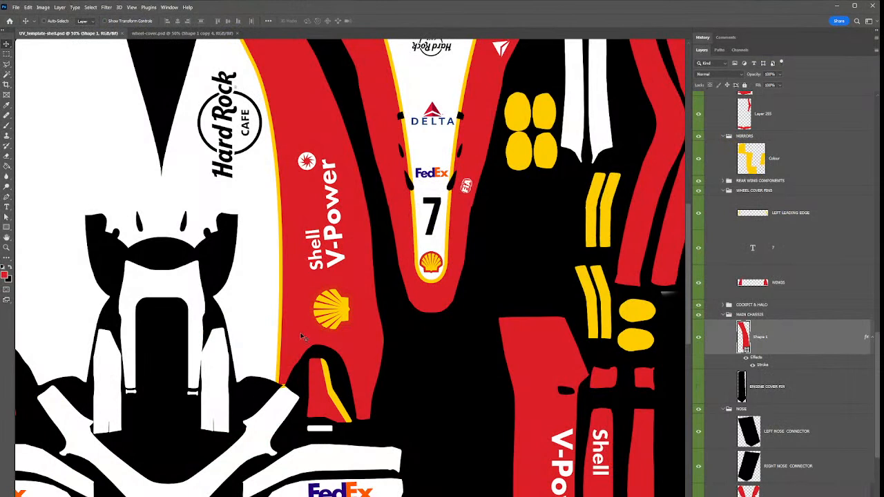
pyautogui.hotkey('ctrl', 't')
pyautogui.press('Return')
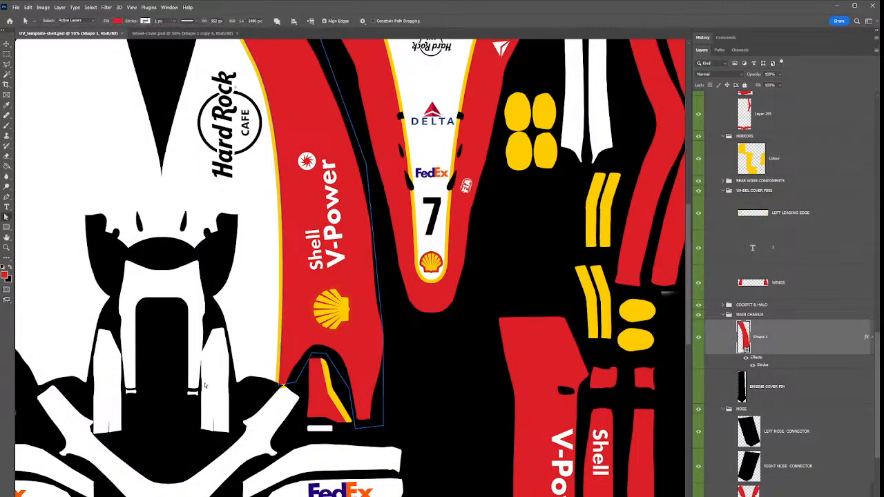
pyautogui.click(281, 389)
pyautogui.press('Left')
pyautogui.press('Left')
pyautogui.press('Left')
pyautogui.press('Left')
pyautogui.press('Left')
pyautogui.press('Left')
pyautogui.press('Left')
pyautogui.press('Left')
pyautogui.press('Left')
pyautogui.press('Left')
pyautogui.press('Left')
pyautogui.press('Left')
pyautogui.press('Left')
pyautogui.press('Left')
pyautogui.press('Left')
pyautogui.press('Left')
pyautogui.press('Left')
pyautogui.press('Left')
pyautogui.press('Left')
pyautogui.press('Left')
pyautogui.hotkey('ctrl', 's')
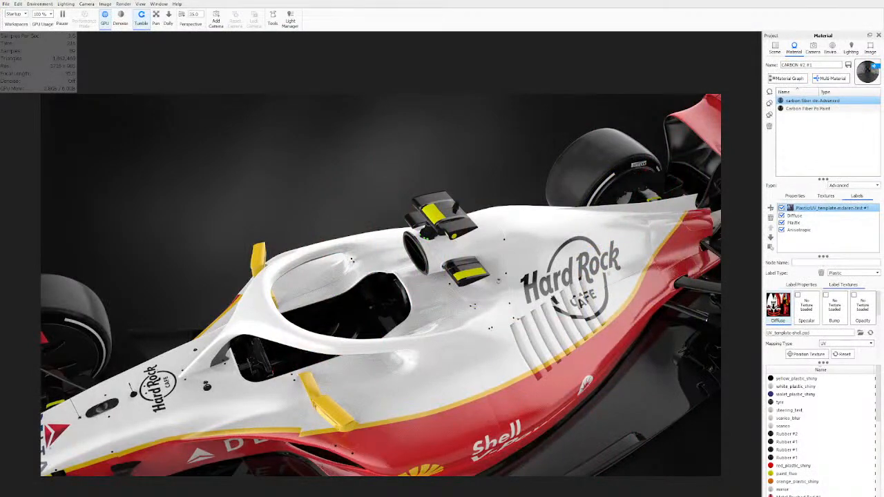
# In KeyShot, examine the yellow line along the cockpit and engine cover up close, from low, and from above
pyautogui.click(840, 389)
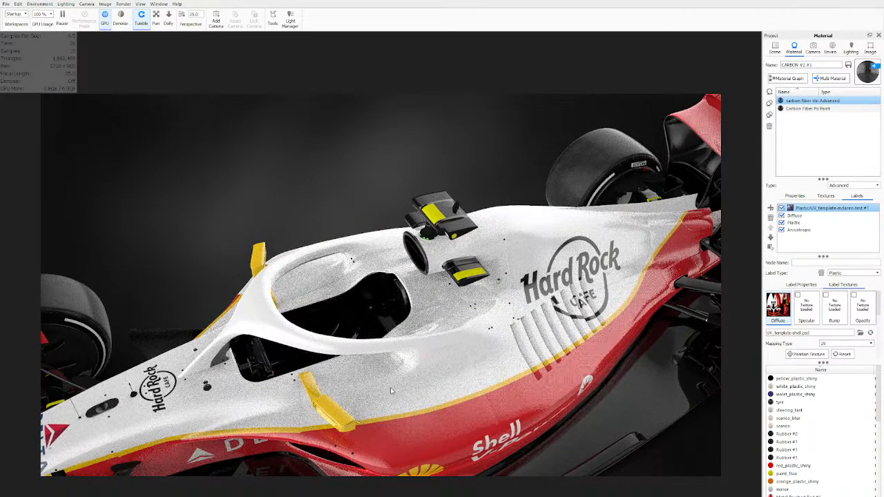
pyautogui.scroll(-4, 391, 387)
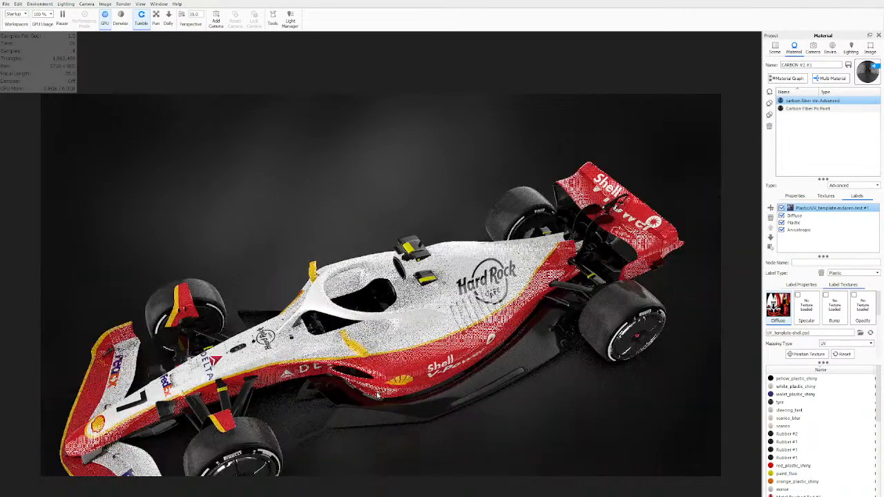
pyautogui.scroll(5, 380, 340)
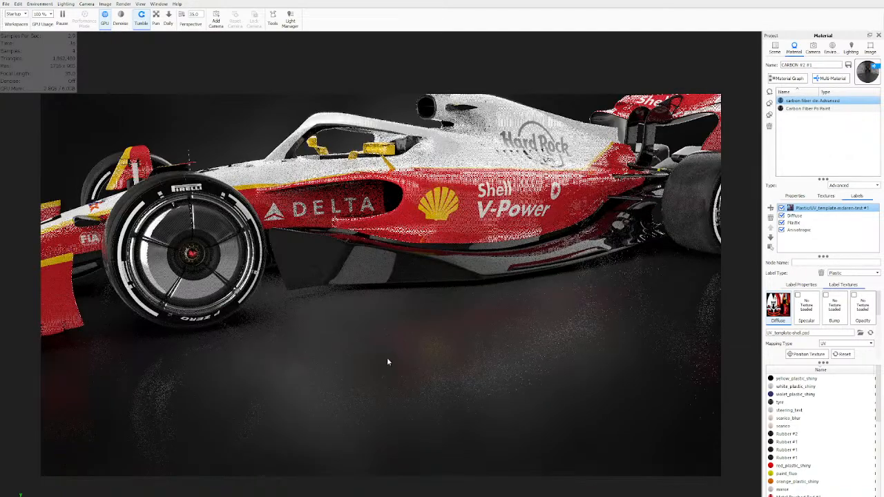
pyautogui.moveTo(388, 359); pyautogui.dragTo(396, 330)
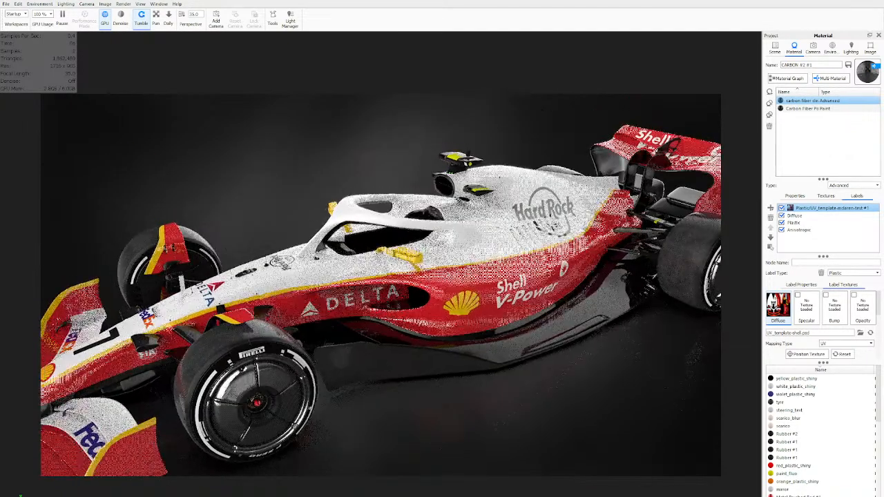
pyautogui.scroll(-3, 380, 301)
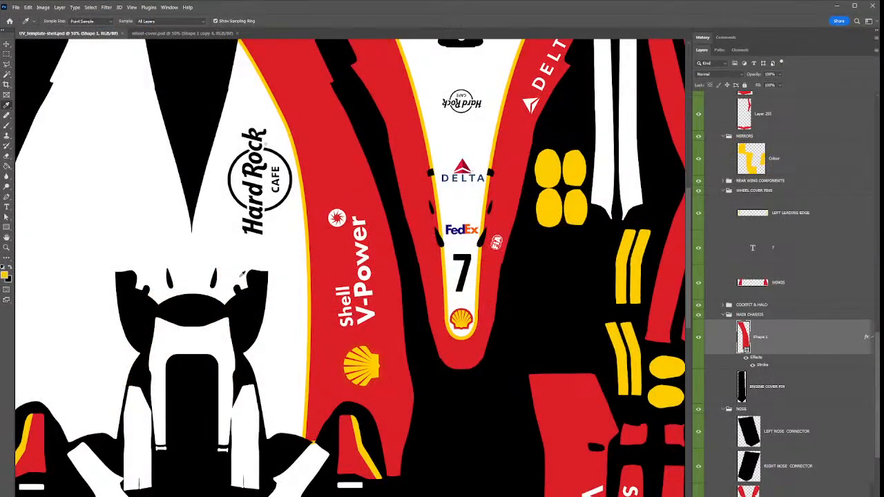
# In Photoshop, draw a closed curved Pen shape on the engine cover, sweeping from Shape 1's inner edge up to the cover's centre edge
pyautogui.click(6, 197)
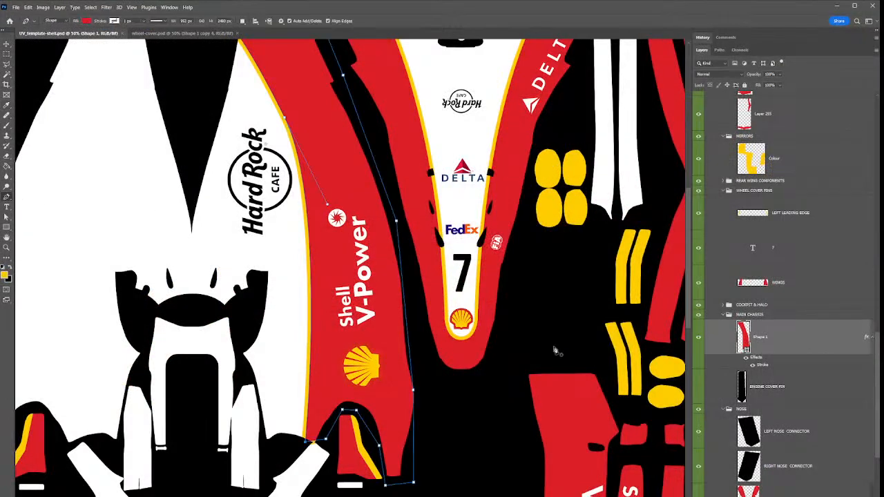
pyautogui.click(227, 80)
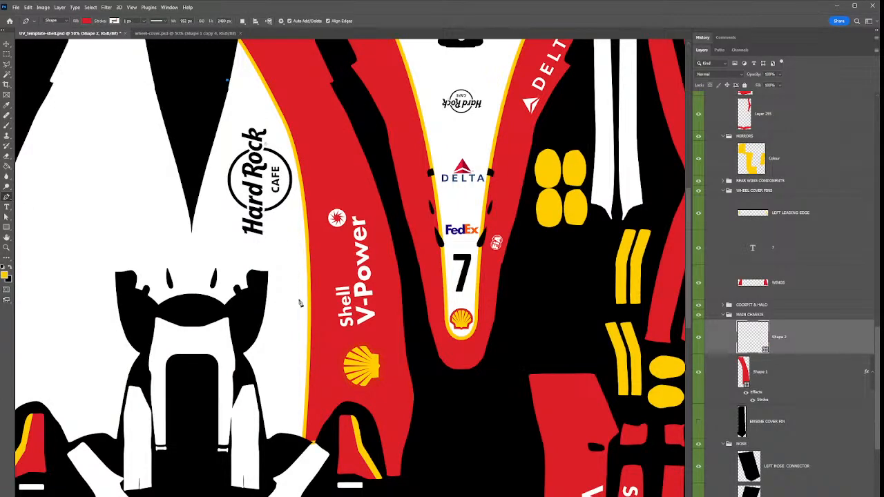
pyautogui.moveTo(308, 382); pyautogui.dragTo(299, 353)
pyautogui.scroll(5, 373, 145)
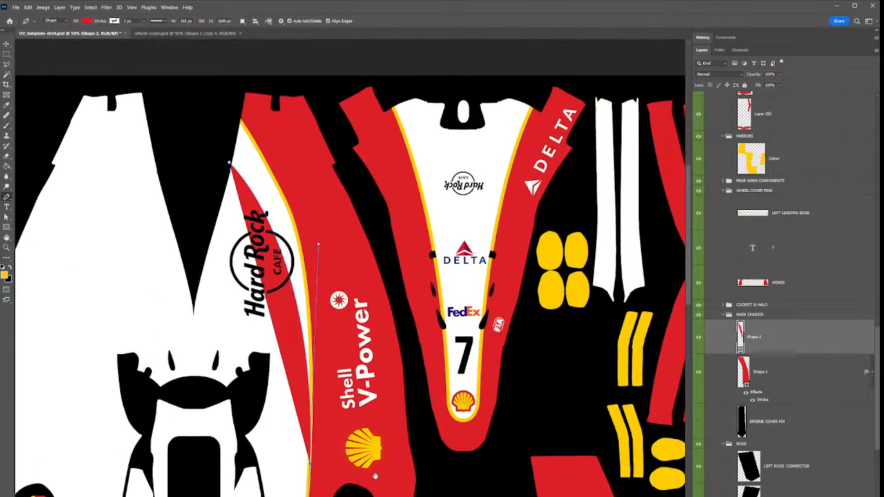
pyautogui.click(319, 210)
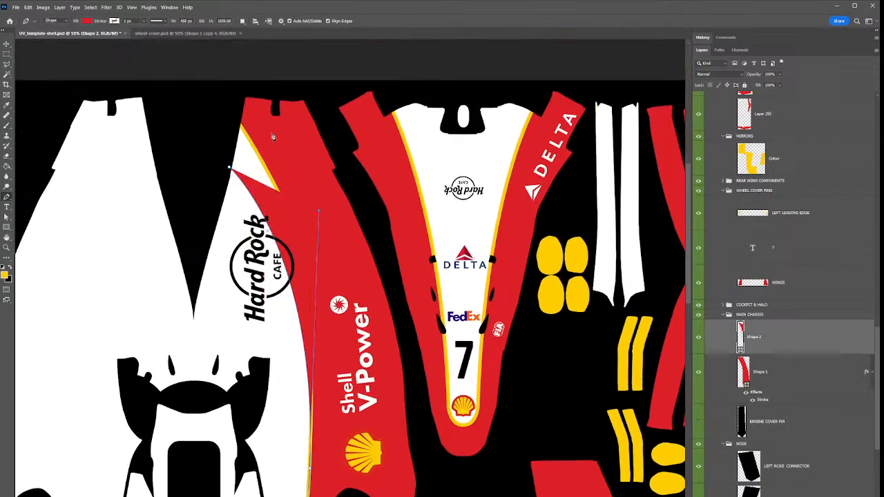
pyautogui.click(231, 116)
pyautogui.click(231, 167)
# Place the Shape 2 layer beneath Shape 1 and recolour it with the template's yellow
pyautogui.click(6, 47)
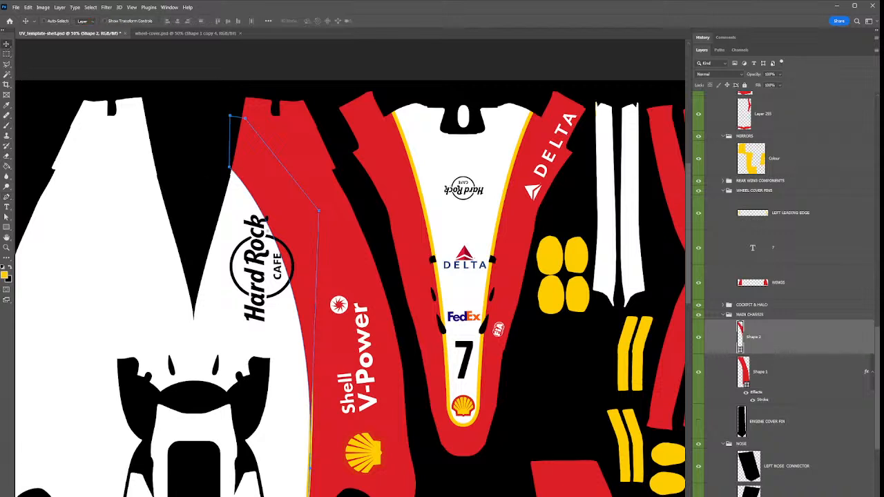
pyautogui.moveTo(769, 340); pyautogui.dragTo(783, 393)
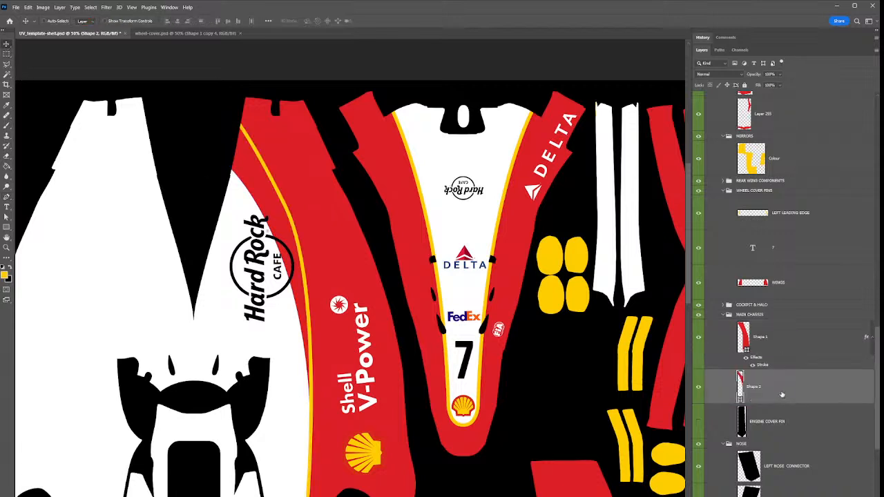
pyautogui.press('i')
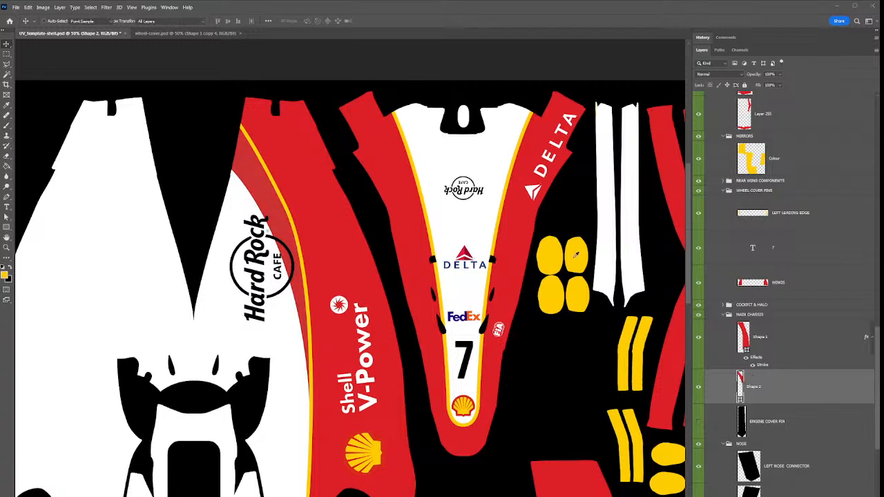
pyautogui.click(558, 257)
pyautogui.press('v')
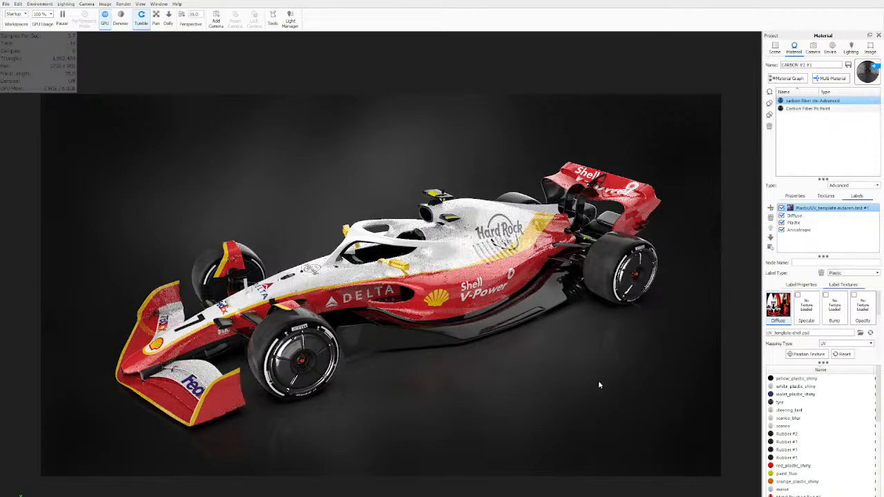
# Inspect the engine cover's yellow band and the sidepod logos in KeyShot from the free camera and the Side camera
pyautogui.moveTo(402, 335); pyautogui.dragTo(504, 306)
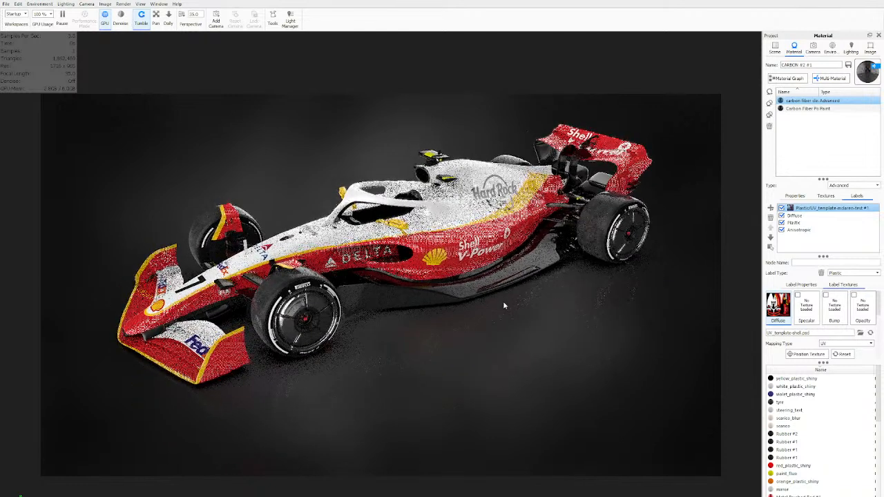
pyautogui.moveTo(486, 465); pyautogui.dragTo(509, 487)
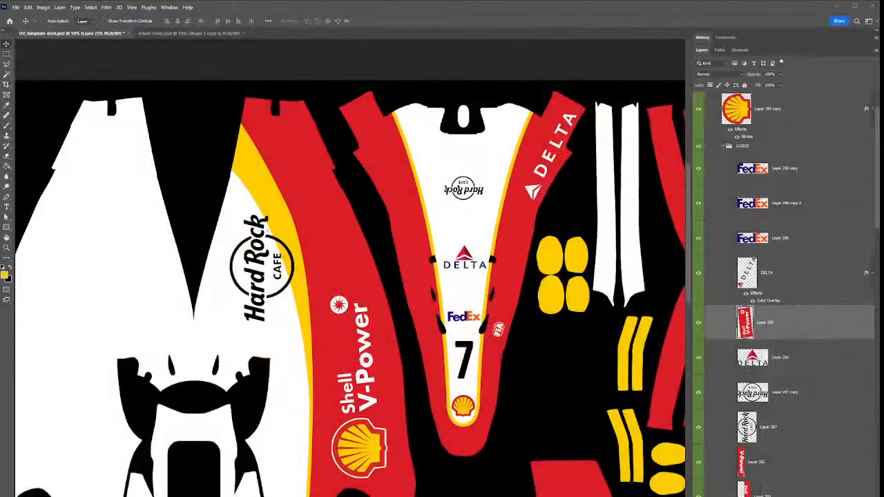
pyautogui.keyDown('ctrl'); pyautogui.click(383, 456); pyautogui.keyUp('ctrl')
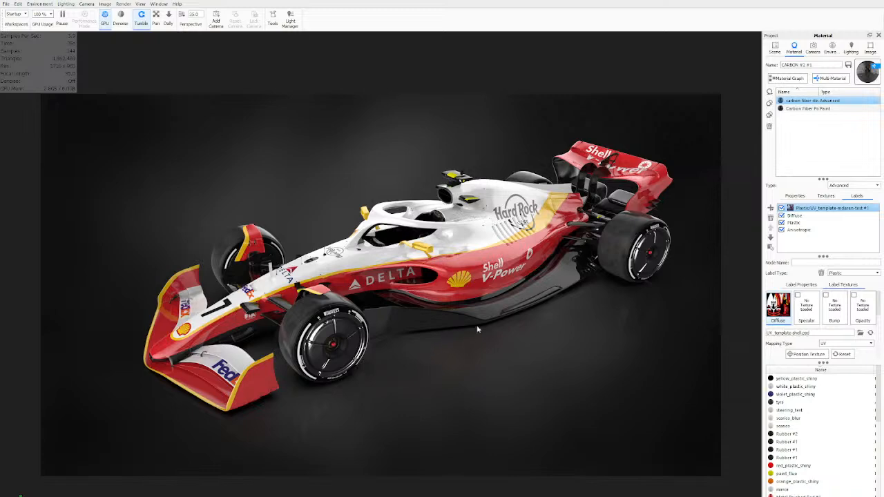
pyautogui.click(813, 47)
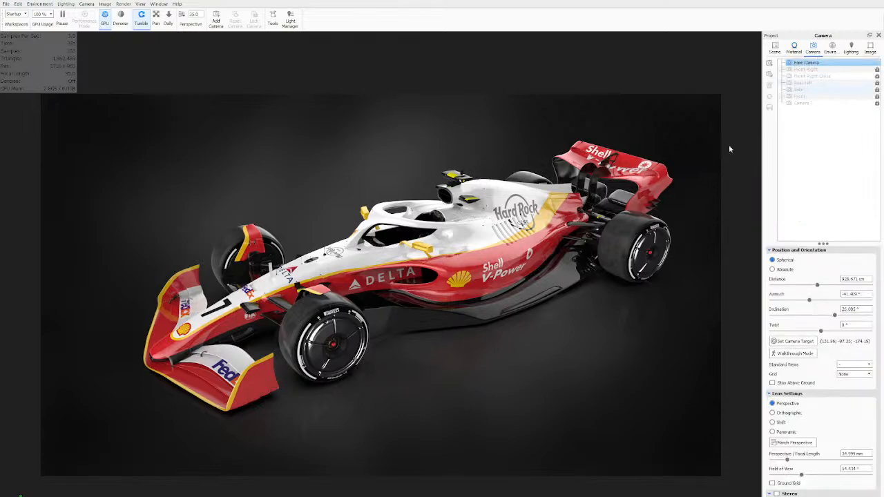
pyautogui.click(799, 90)
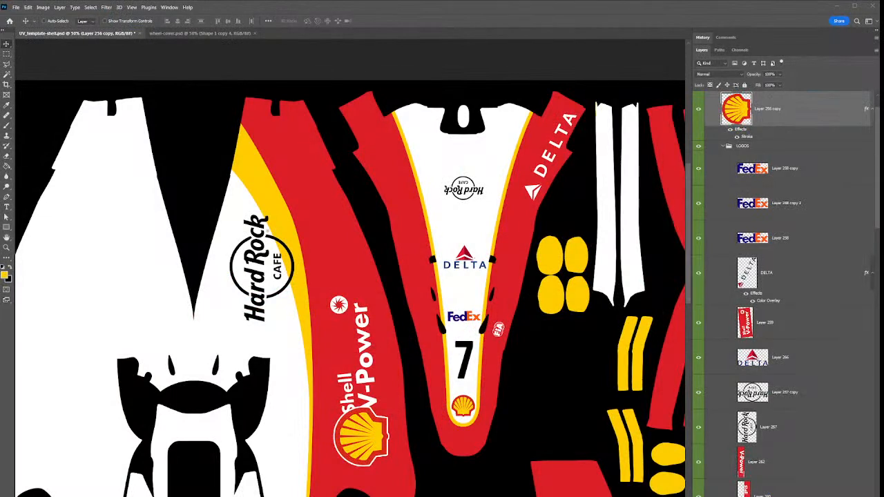
# In Photoshop, rotate the white-outlined Shell logo slightly on the sidepod
pyautogui.hotkey('ctrl', 't')
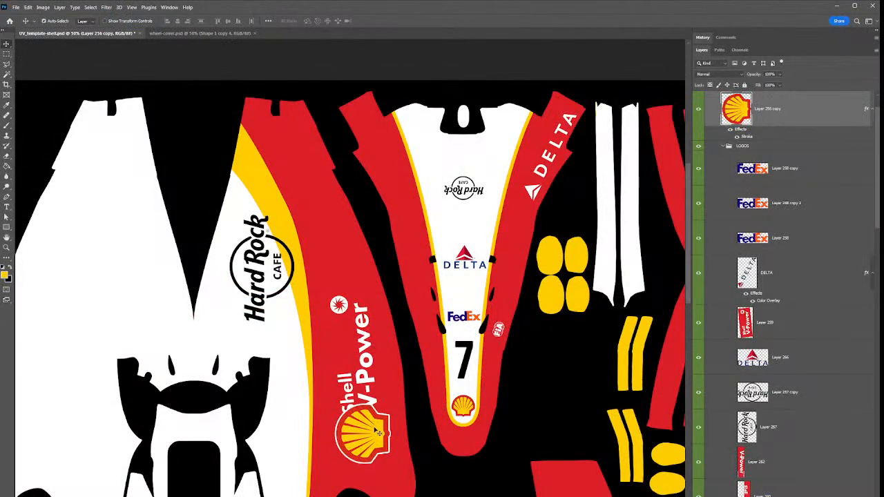
pyautogui.moveTo(417, 447); pyautogui.dragTo(418, 440)
pyautogui.press('Return')
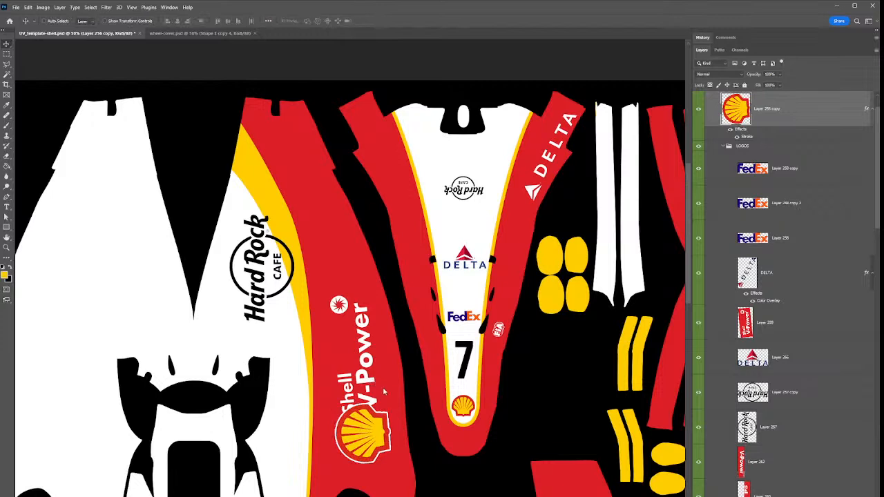
# Rotate the sidepod's Shell V-Power lettering slightly to adjust its angle beside the Shell logo
pyautogui.click(387, 395)
pyautogui.hotkey('ctrl', 't')
pyautogui.moveTo(401, 367); pyautogui.dragTo(406, 361)
pyautogui.press('Return')
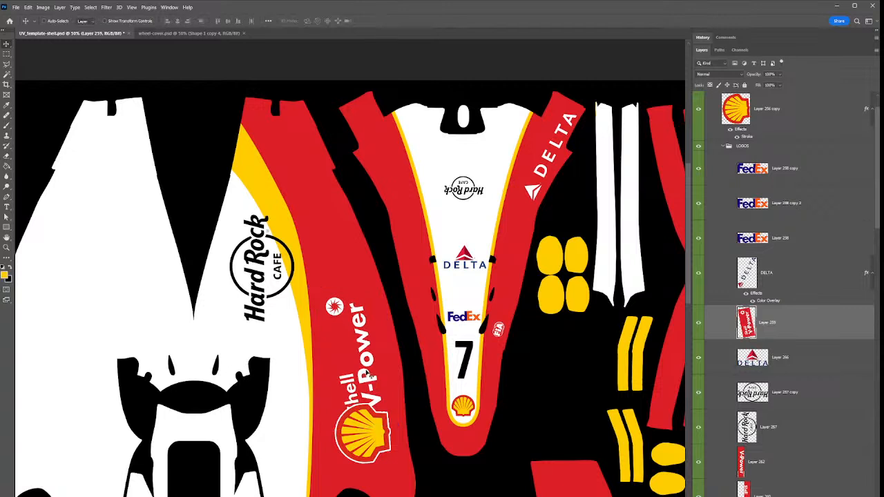
# Rotate the sidepod's Shell V-Power lettering and bend it with a reduced vertical Arc warp to follow the sidepod's curve
pyautogui.hotkey('ctrl', 't')
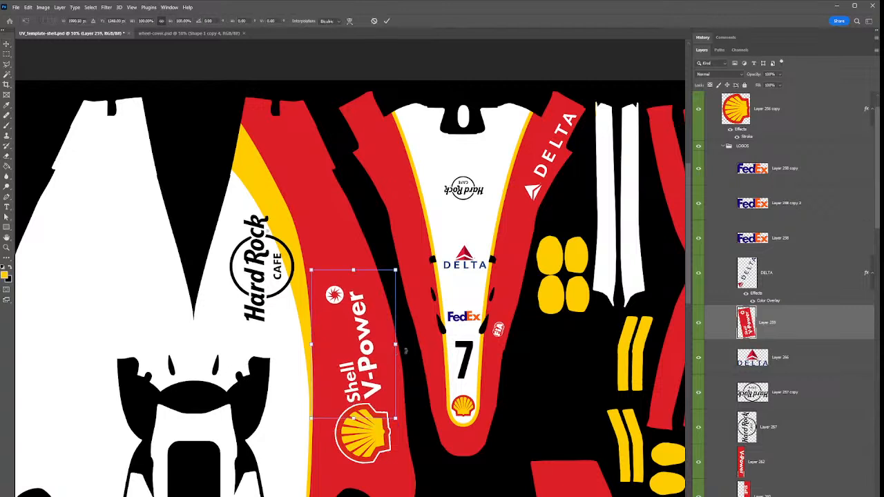
pyautogui.moveTo(407, 355); pyautogui.dragTo(385, 371)
pyautogui.click(349, 21)
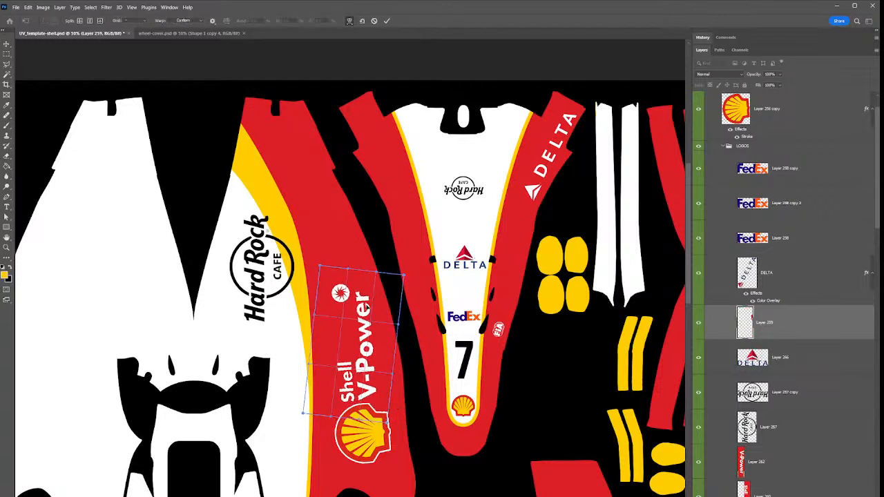
pyautogui.click(185, 38)
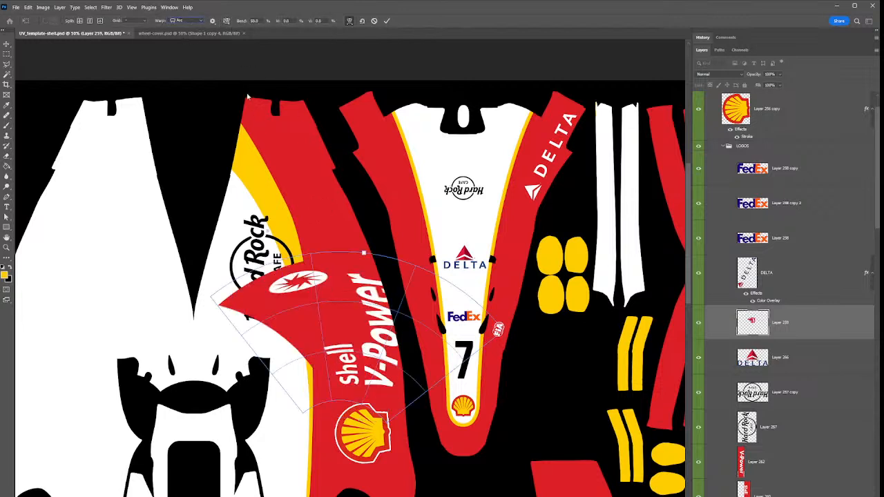
pyautogui.click(226, 21)
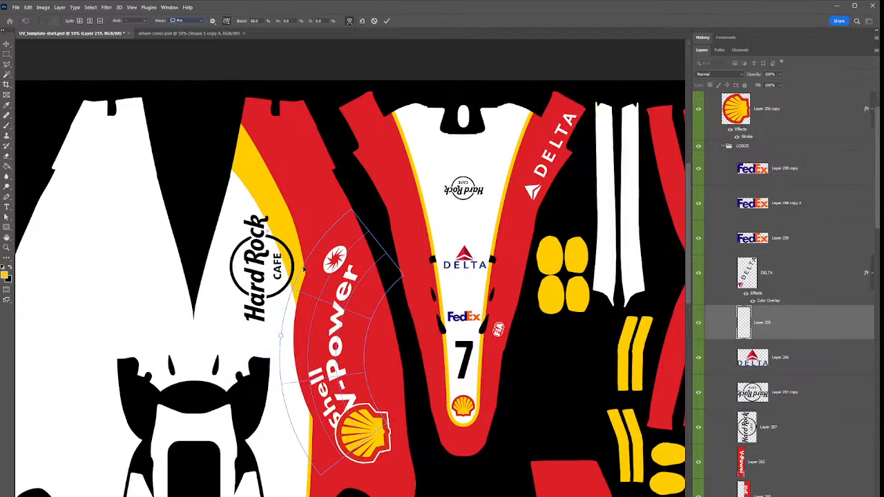
pyautogui.moveTo(283, 340); pyautogui.dragTo(314, 339)
pyautogui.hotkey('ctrl', 't')
pyautogui.press('Return')
# Nudge the warped Shell V-Power lettering into place beside the Shell logo on the sidepod
pyautogui.press('Up')
pyautogui.press('Up')
pyautogui.press('Up')
pyautogui.press('Up')
pyautogui.press('Up')
pyautogui.press('Up')
pyautogui.press('Left')
pyautogui.press('Left')
pyautogui.press('Left')
pyautogui.press('Left')
pyautogui.press('Left')
pyautogui.press('Left')
pyautogui.press('Left')
pyautogui.press('Left')
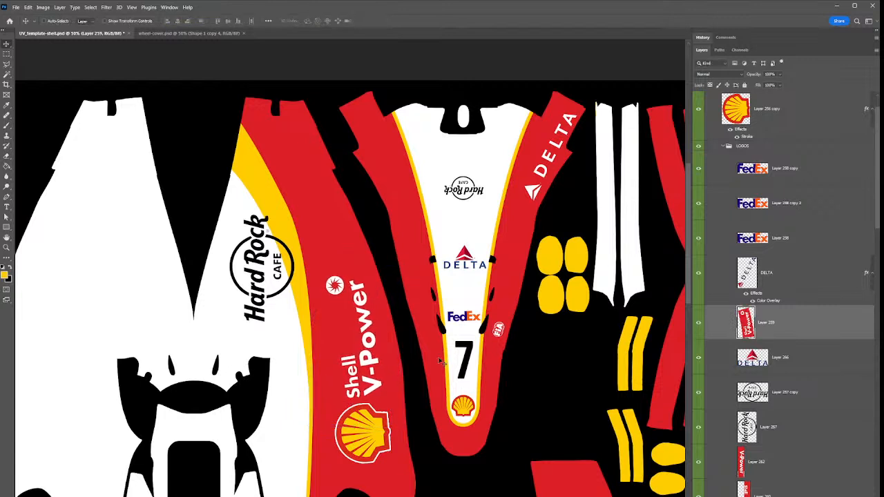
pyautogui.press('Up')
pyautogui.press('Up')
pyautogui.press('Up')
pyautogui.press('Up')
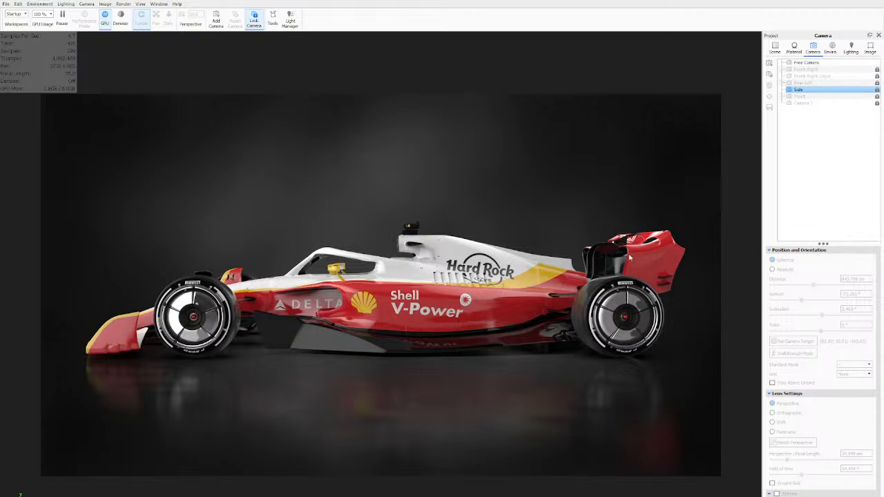
# In KeyShot, reload the bodywork's UV_template-shell.psd label texture and examine the sidepod lettering from the free camera
pyautogui.doubleClick(567, 285)
pyautogui.click(857, 198)
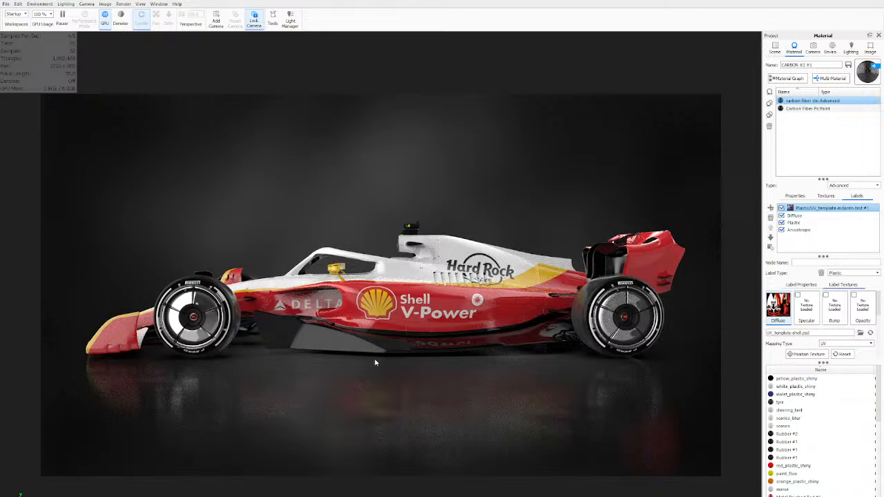
pyautogui.click(813, 49)
pyautogui.click(808, 62)
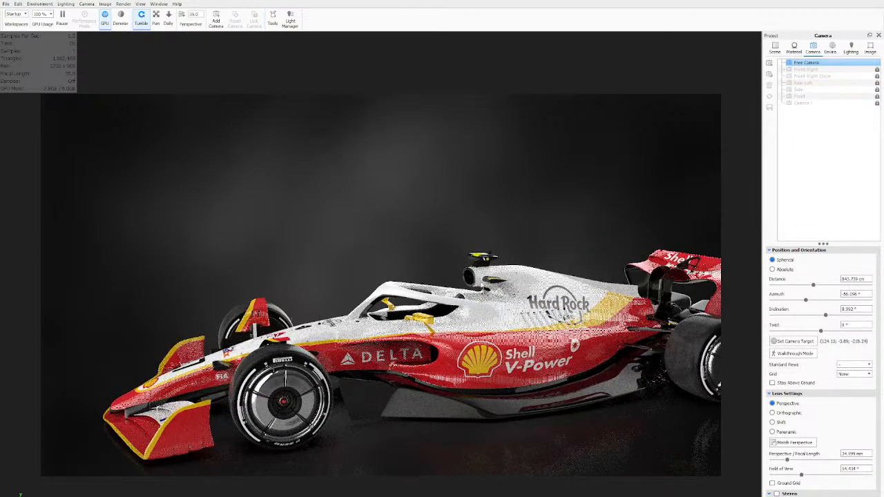
pyautogui.moveTo(608, 492); pyautogui.dragTo(531, 413)
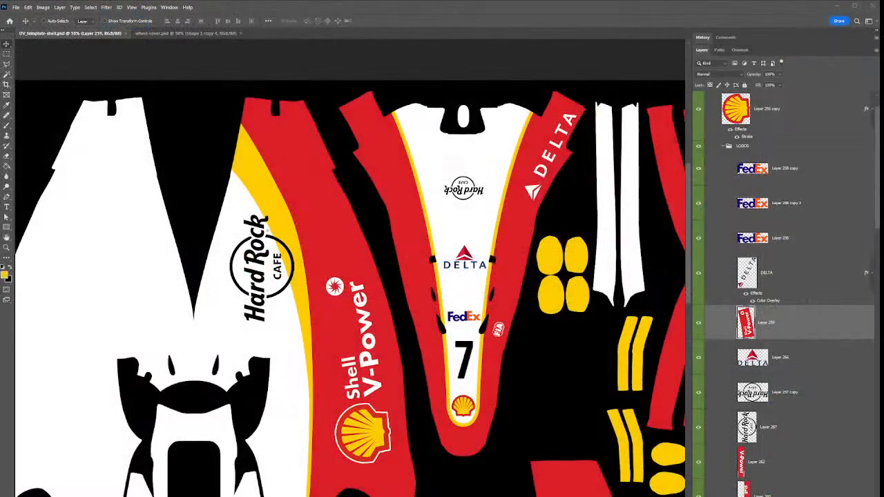
# In Photoshop, scale the engine cover's Hard Rock Cafe logo to about 78%, rotate it slightly, shift it away from the yellow band and save
pyautogui.click(278, 283)
pyautogui.hotkey('ctrl', 't')
pyautogui.moveTo(295, 215); pyautogui.dragTo(279, 237)
pyautogui.moveTo(290, 288); pyautogui.dragTo(292, 284)
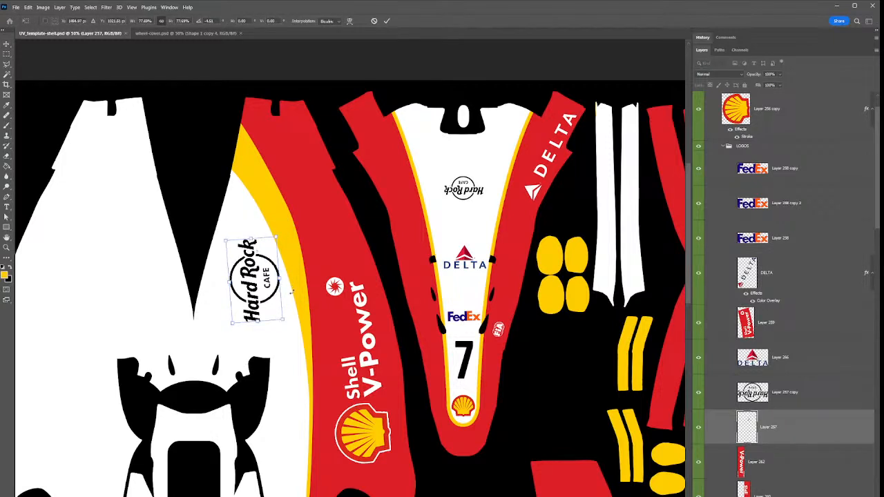
pyautogui.press('Return')
pyautogui.hotkey('ctrl', 'v')
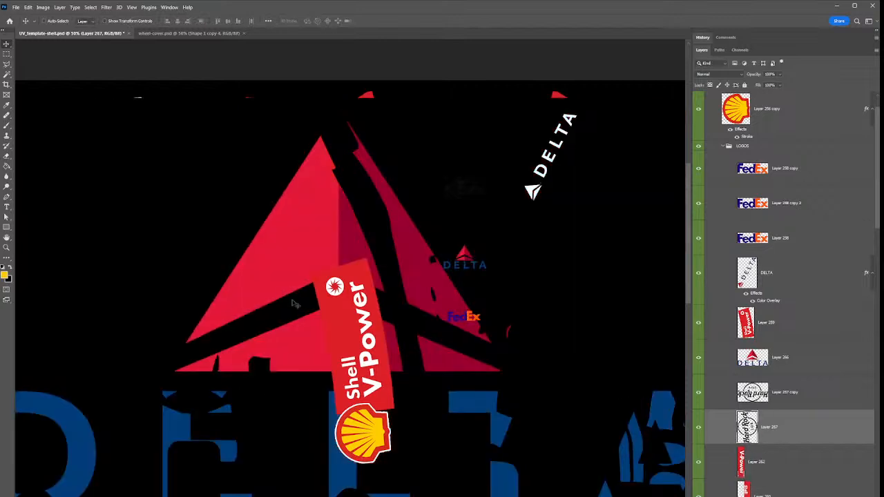
pyautogui.hotkey('ctrl', 'z')
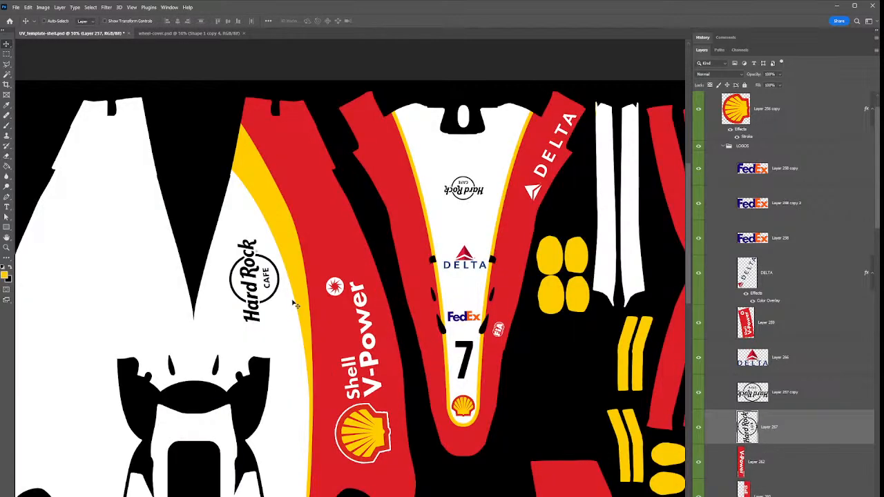
pyautogui.moveTo(256, 284); pyautogui.dragTo(250, 284)
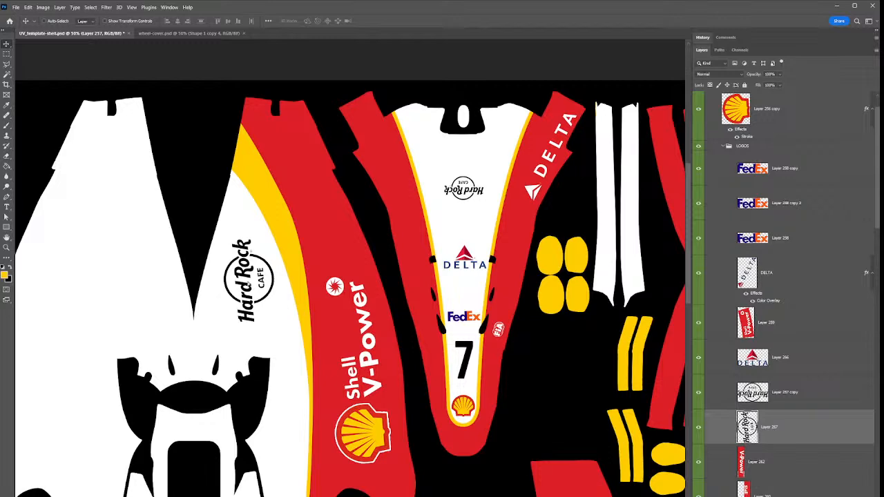
pyautogui.hotkey('ctrl', 's')
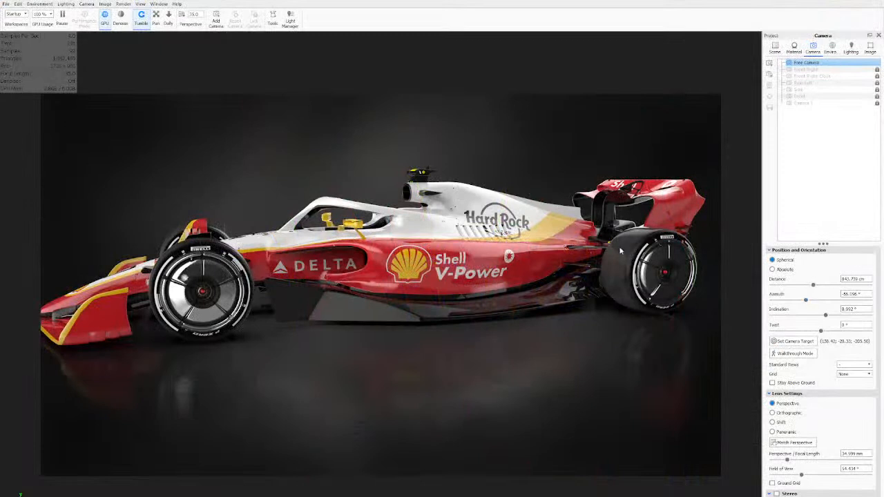
# In KeyShot, reload the bodywork's label texture and check the resized Hard Rock Cafe logo on the engine cover
pyautogui.doubleClick(554, 266)
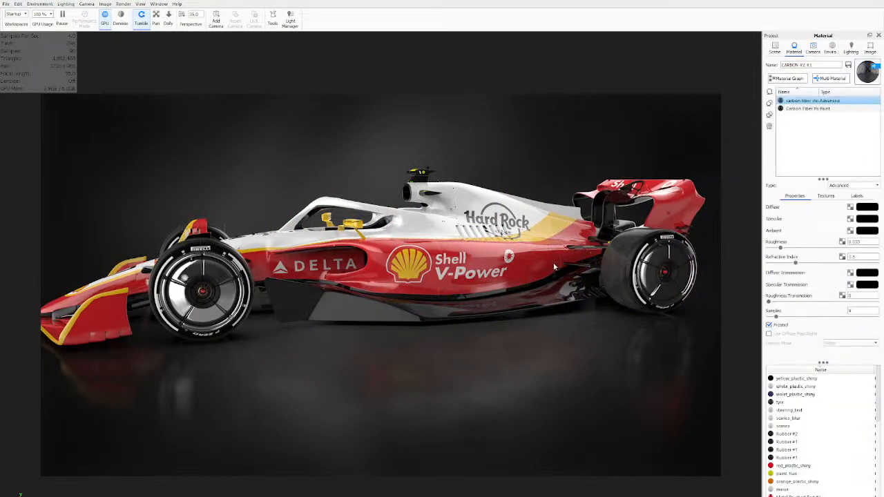
pyautogui.click(859, 199)
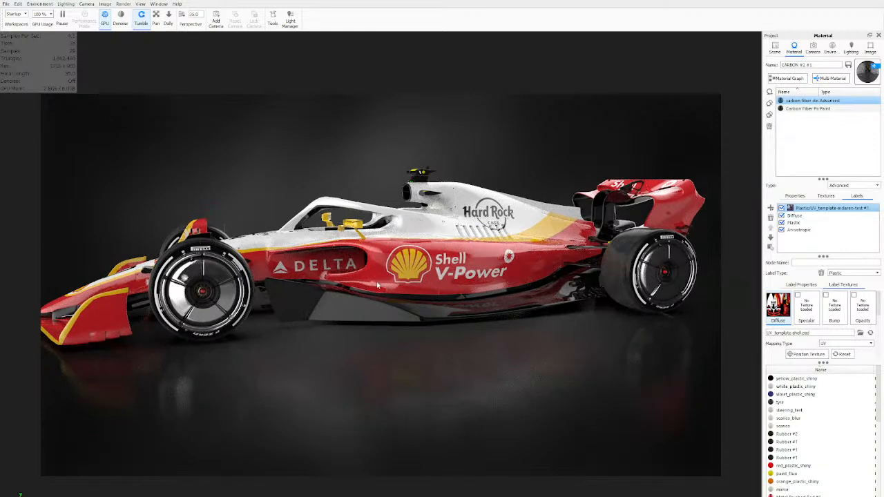
pyautogui.moveTo(361, 324); pyautogui.dragTo(388, 345)
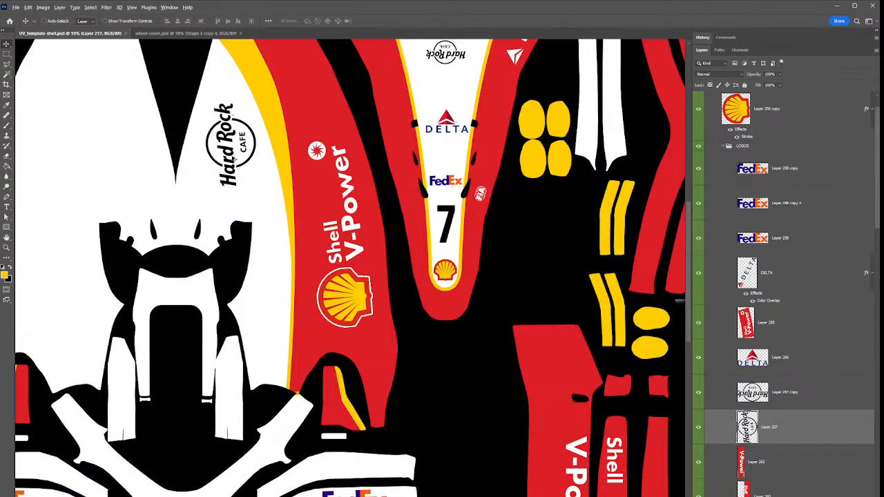
# In Photoshop, duplicate the engine cover's Hard Rock Cafe logo onto the front wing endplate and scale the copy down to fit
pyautogui.moveTo(250, 155); pyautogui.dragTo(66, 477)
pyautogui.hotkey('ctrl', 't')
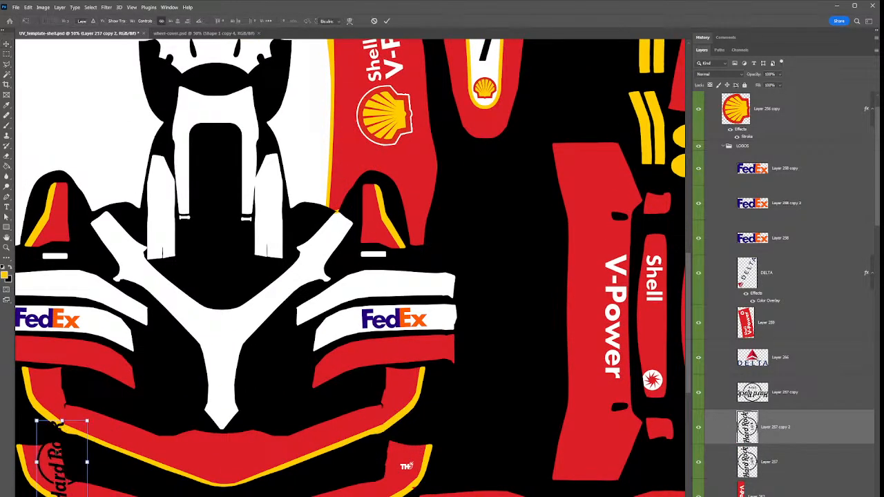
pyautogui.moveTo(139, 473); pyautogui.dragTo(240, 403)
pyautogui.moveTo(187, 434); pyautogui.dragTo(163, 400)
pyautogui.press('Return')
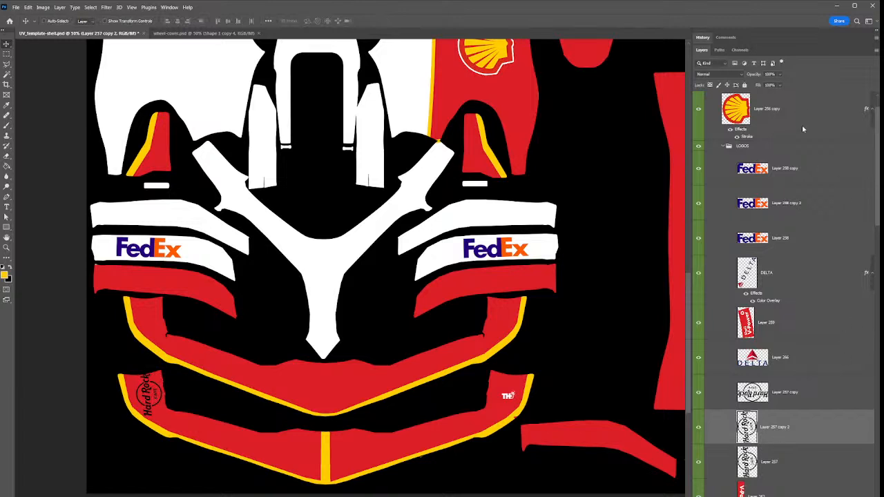
# Apply a white Color Overlay to the endplate's Hard Rock Cafe logo, shrink it further and save the template
pyautogui.press('space')
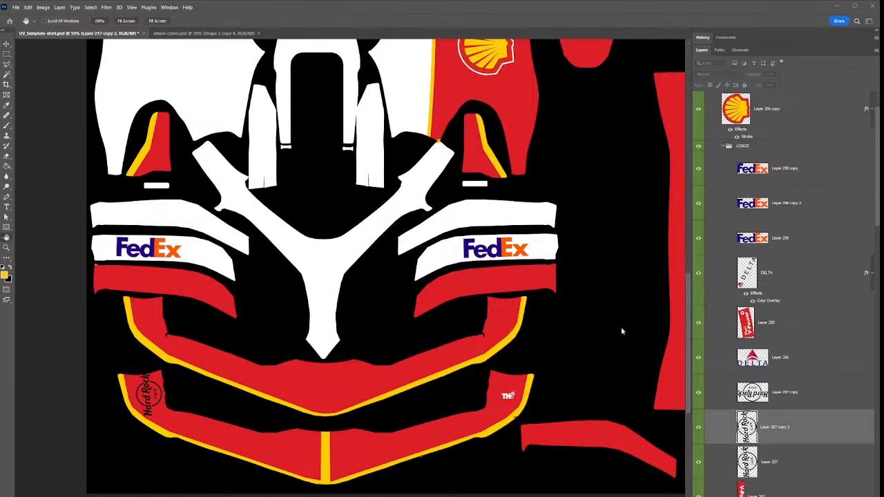
pyautogui.click(542, 336)
pyautogui.click(776, 237)
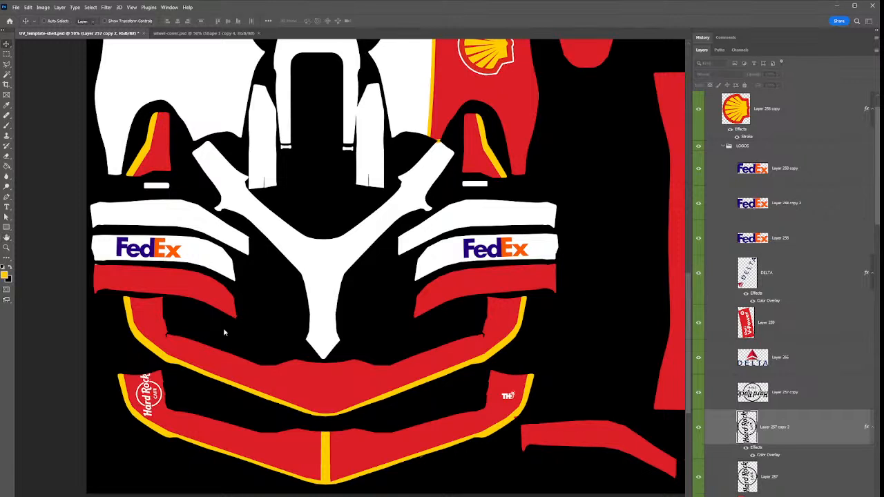
pyautogui.hotkey('ctrl', 't')
pyautogui.moveTo(163, 373); pyautogui.dragTo(169, 395)
pyautogui.press('Return')
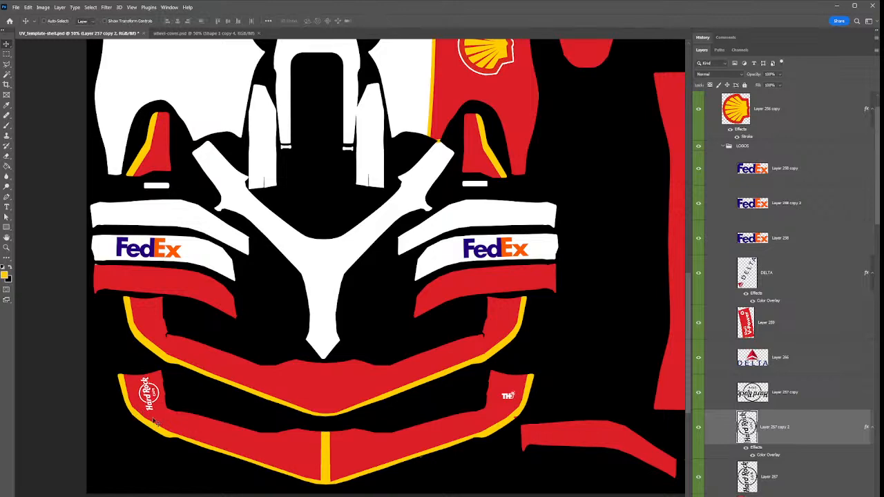
pyautogui.hotkey('ctrl', 's')
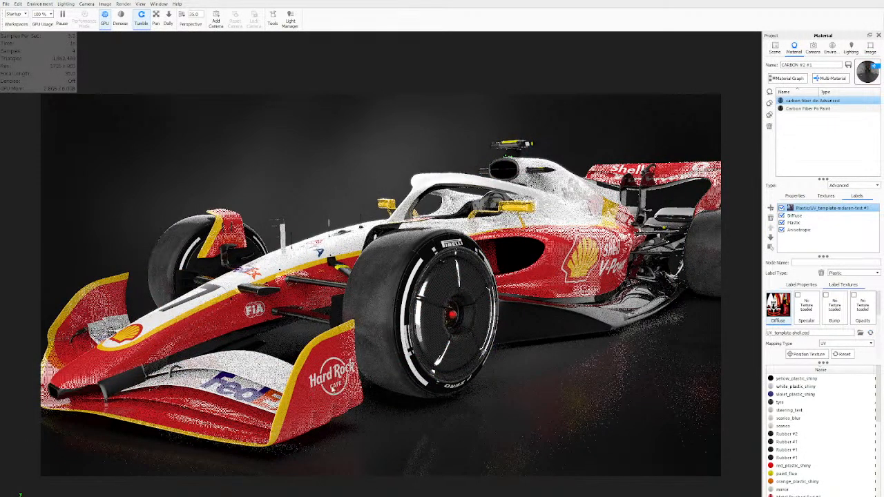
# In KeyShot, examine the Hard Rock Cafe logo on the front wing endplate and the overall car from the front
pyautogui.scroll(-4, 392, 342)
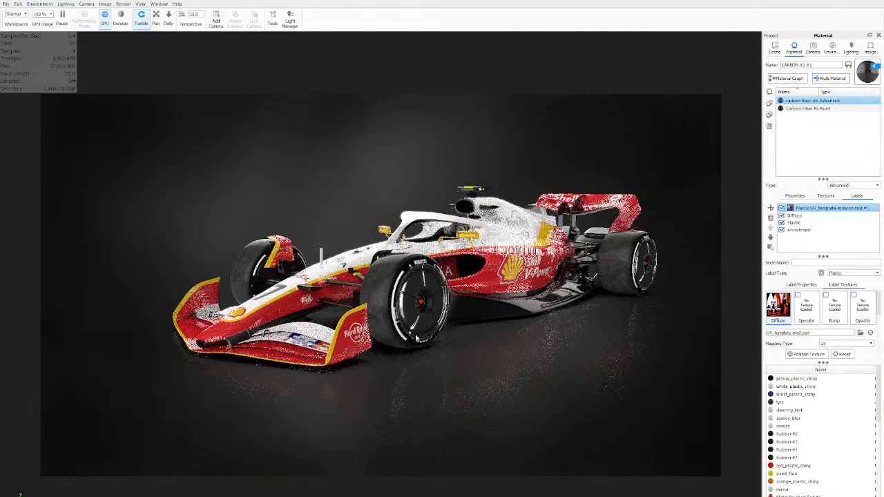
pyautogui.moveTo(373, 338); pyautogui.dragTo(426, 319)
pyautogui.scroll(3, 496, 334)
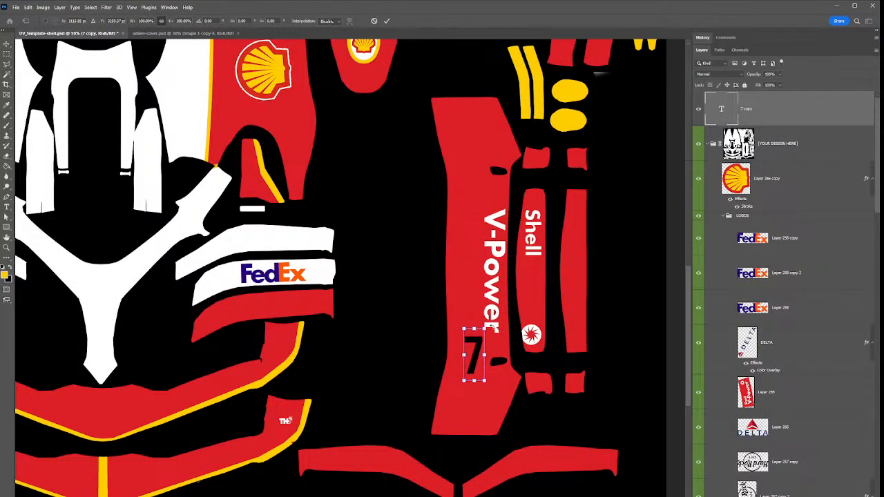
# In Photoshop, place the copied number 7 on the rear wing endplate below V-Power and angle it to follow the endplate's slant
pyautogui.moveTo(496, 330); pyautogui.dragTo(491, 349)
pyautogui.moveTo(478, 384); pyautogui.dragTo(480, 414)
pyautogui.press('Return')
pyautogui.hotkey('ctrl', 't')
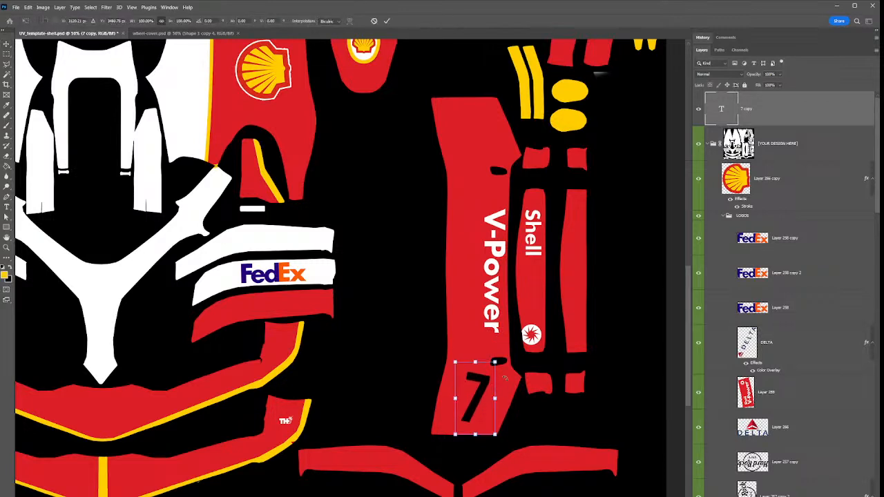
pyautogui.moveTo(510, 373); pyautogui.dragTo(510, 382)
pyautogui.press('Return')
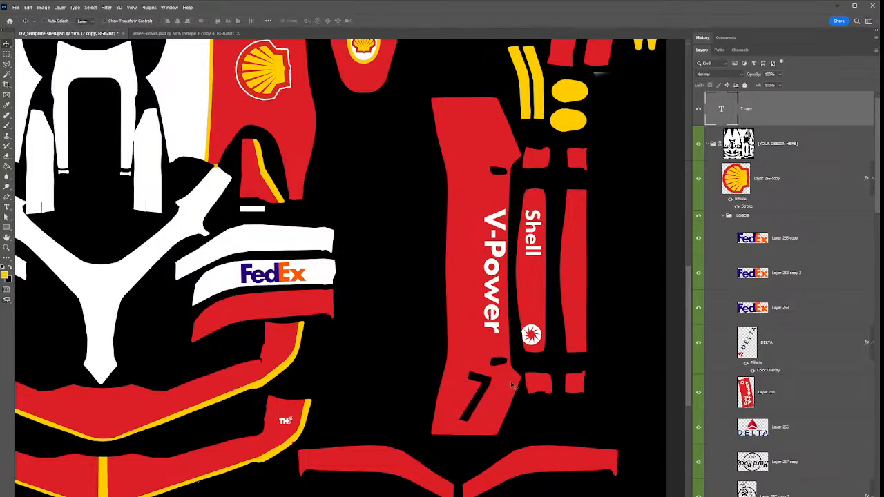
# Fine-tune the number 7's position and rotation to centre it on the rear wing endplate
pyautogui.hotkey('shift', 'Down')
pyautogui.hotkey('shift', 'Up')
pyautogui.hotkey('shift', 'Down')
pyautogui.hotkey('shift', 'Right')
pyautogui.hotkey('shift', 'Left')
pyautogui.press('ctrl')
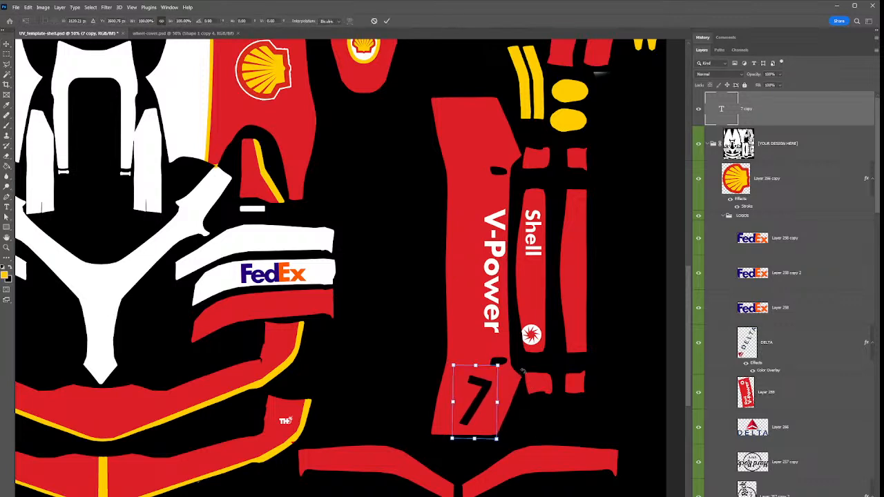
pyautogui.press('Return')
pyautogui.press('Down')
pyautogui.press('Right')
pyautogui.press('Right')
pyautogui.press('Right')
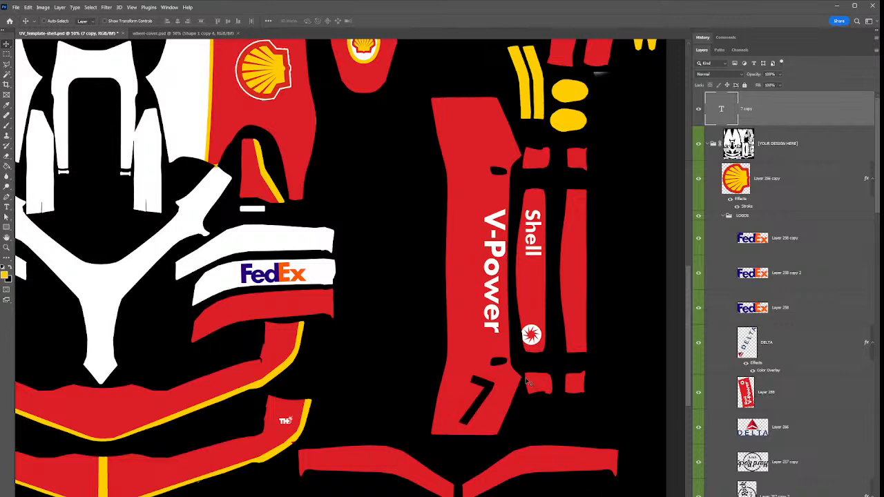
pyautogui.press('Left')
# Apply a white Color Overlay to the number 7 on the rear wing endplate
pyautogui.press('h')
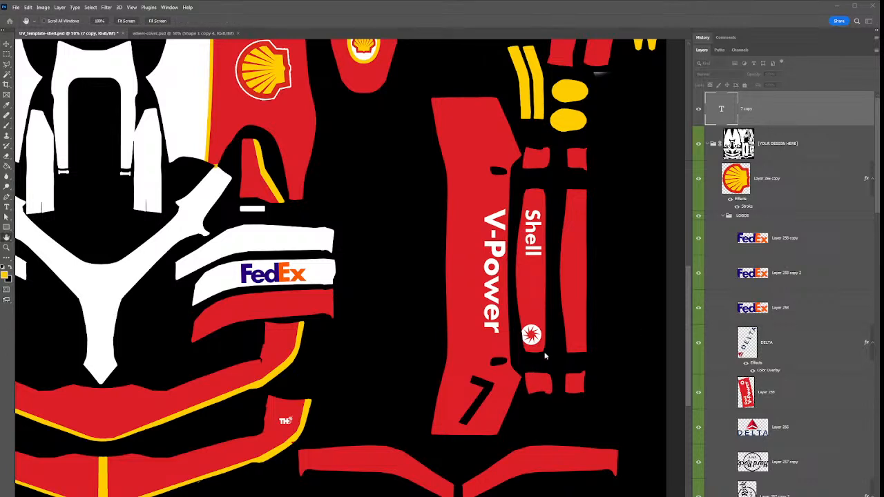
pyautogui.click(531, 334)
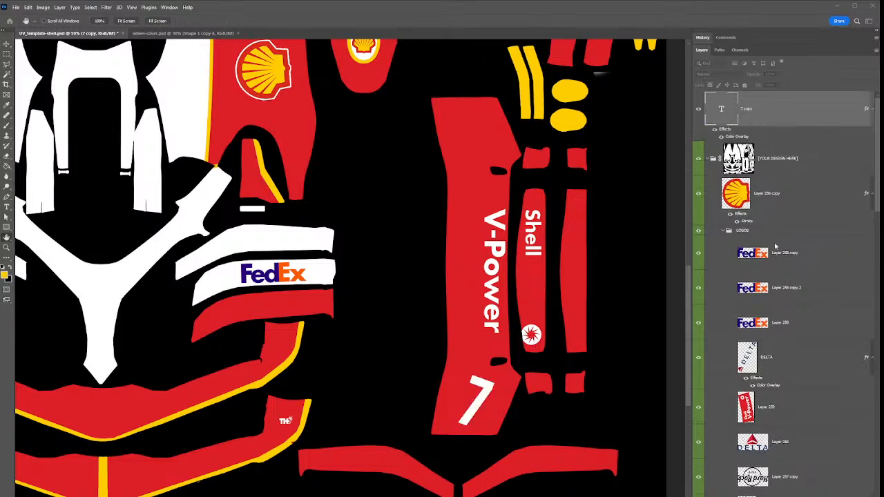
pyautogui.click(788, 234)
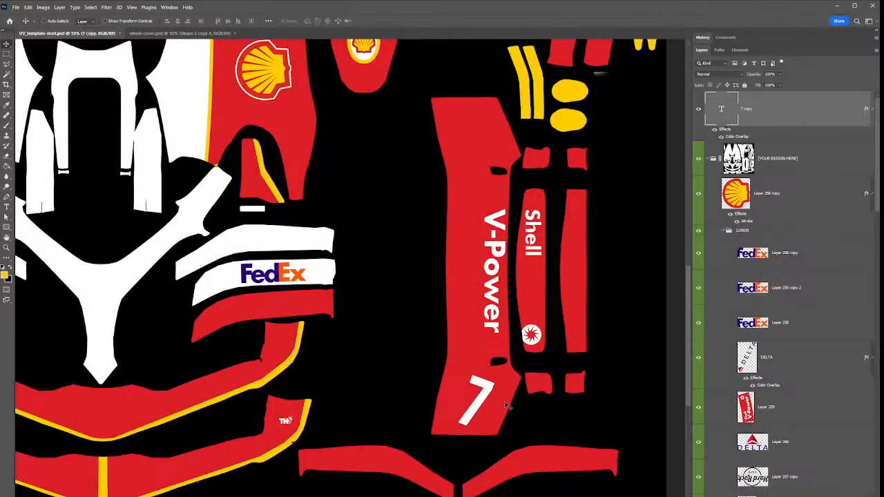
# Rotate the rear wing endplate's number 7 slightly counterclockwise, by about 6.5°, and save the template
pyautogui.hotkey('ctrl', 't')
pyautogui.moveTo(512, 382); pyautogui.dragTo(515, 374)
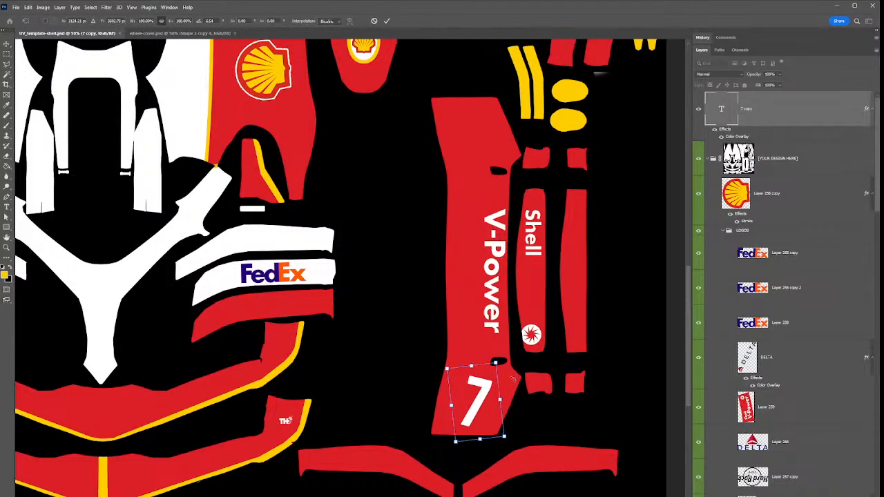
pyautogui.press('Return')
pyautogui.hotkey('ctrl', 's')
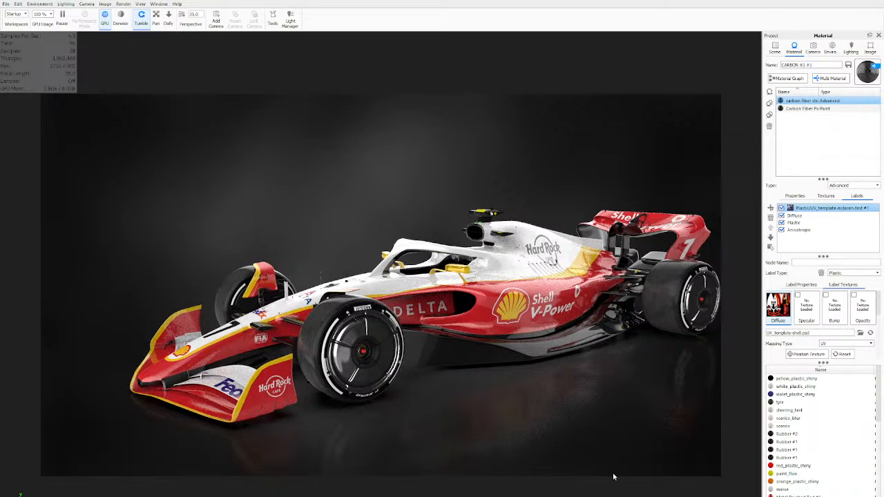
# Switch to KeyShot and pause the real-time rendering of the car
pyautogui.hotkey('shift', 'p')
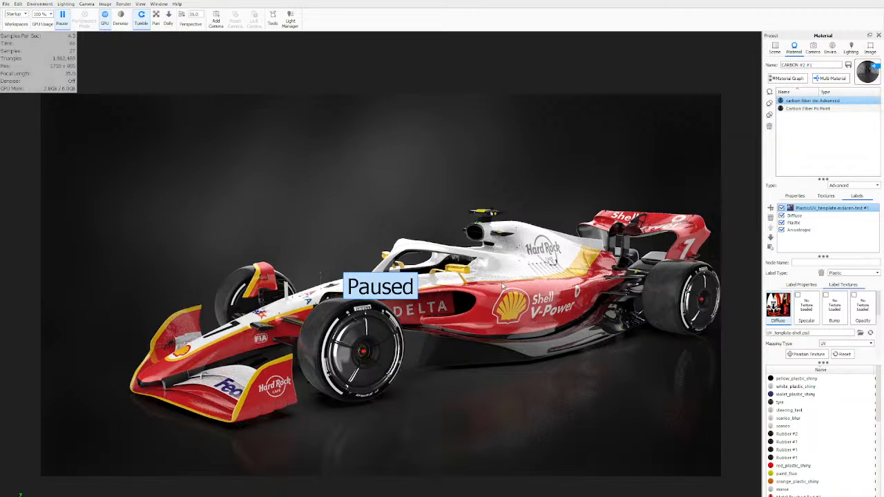
# Resume the real-time rendering and reframe the view of the whole car
pyautogui.hotkey('shift', 'p')
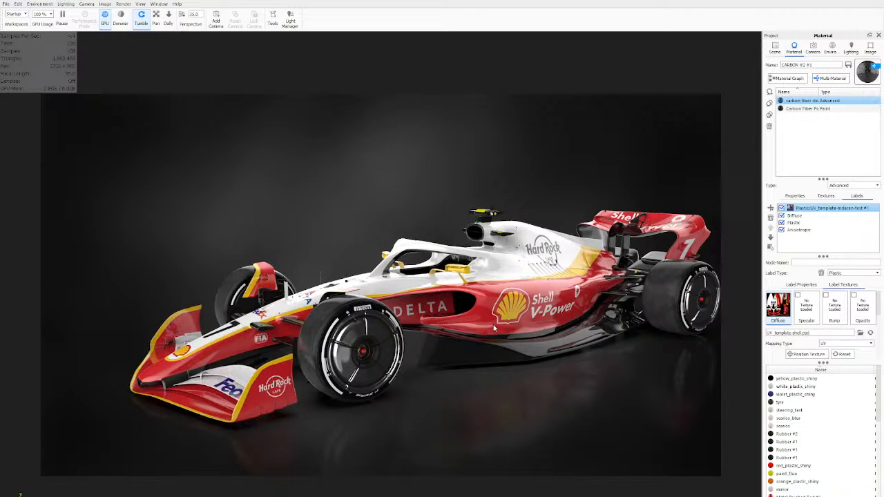
pyautogui.click(461, 308)
pyautogui.moveTo(454, 307); pyautogui.dragTo(274, 257)
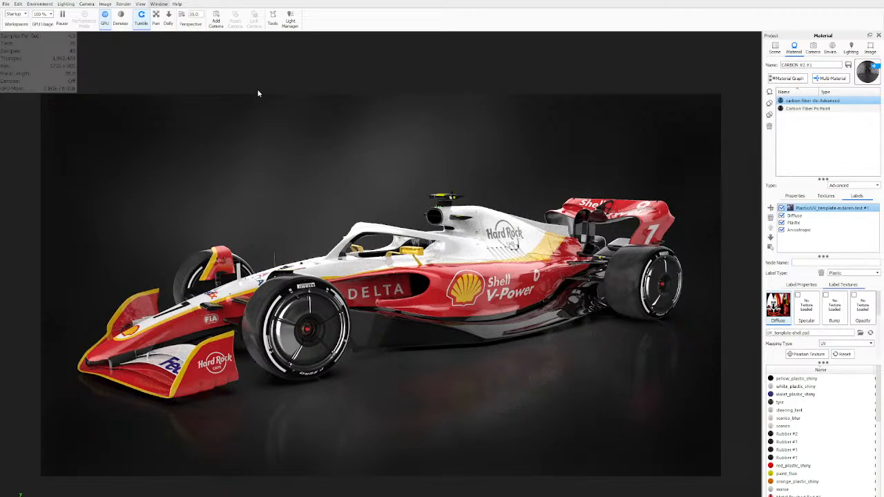
# Try the RedCandy, yellow 3D Printed and Aluminum materials from the library favourites on the front wheel cover
pyautogui.press('m')
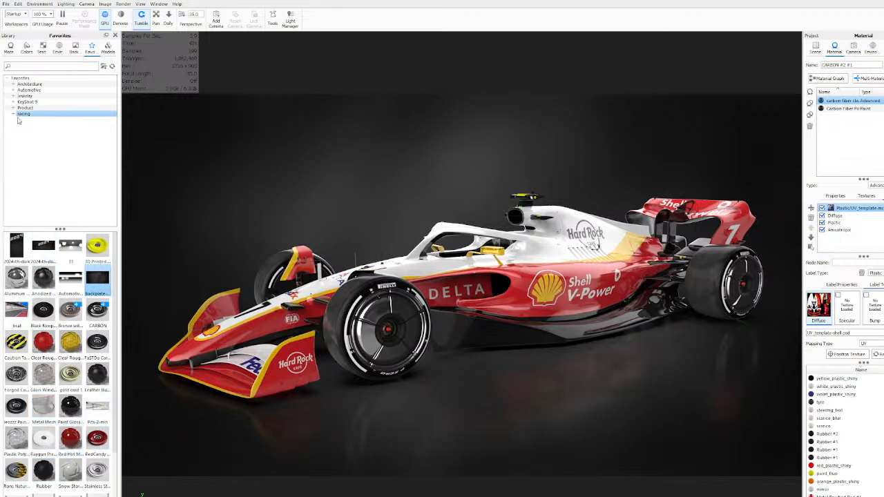
pyautogui.scroll(-3, 29, 338)
pyautogui.scroll(3, 28, 339)
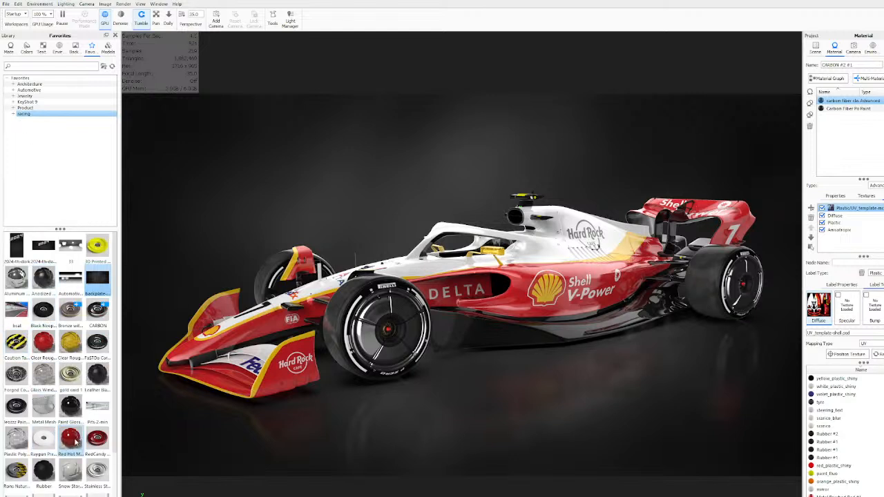
pyautogui.click(97, 445)
pyautogui.moveTo(98, 445); pyautogui.dragTo(399, 387)
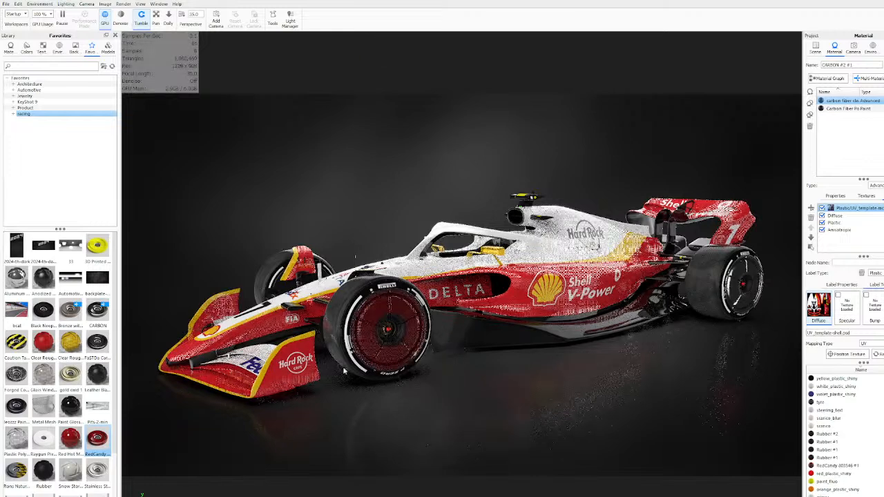
pyautogui.moveTo(98, 245); pyautogui.dragTo(412, 337)
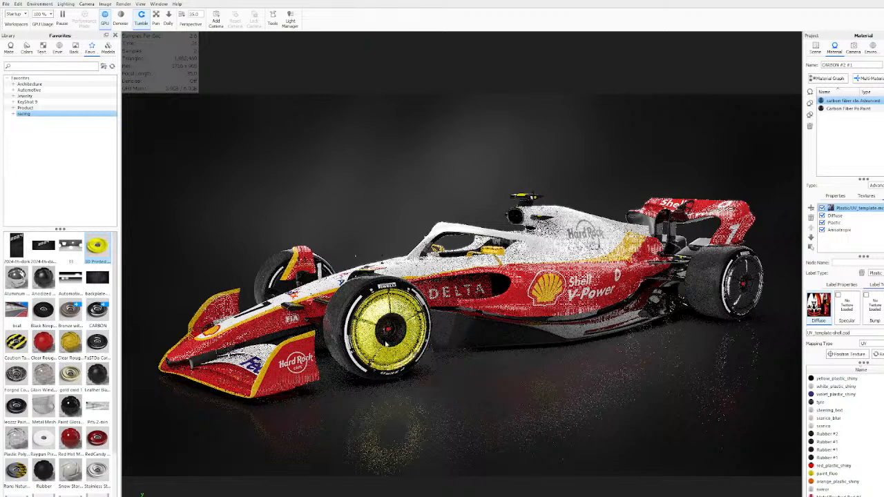
pyautogui.moveTo(16, 277); pyautogui.dragTo(412, 345)
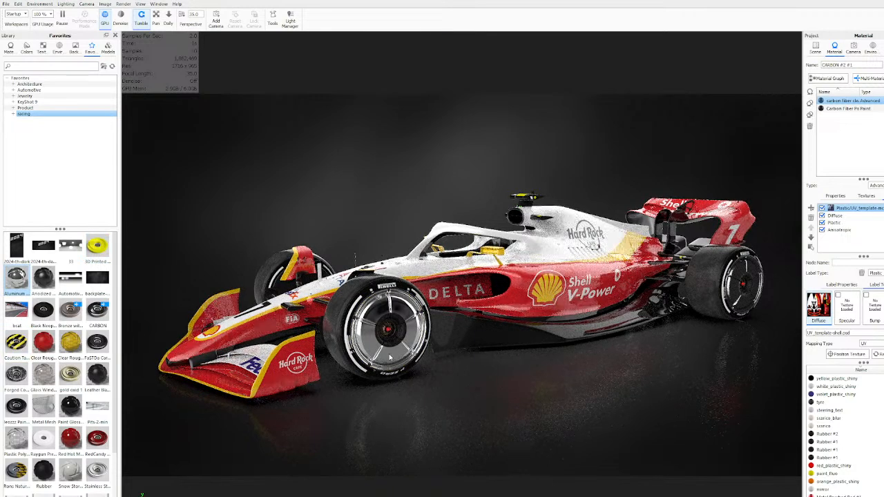
# Undo the trial materials on the front wheel cover
pyautogui.hotkey('ctrl', 'z')
pyautogui.hotkey('ctrl', 'z')
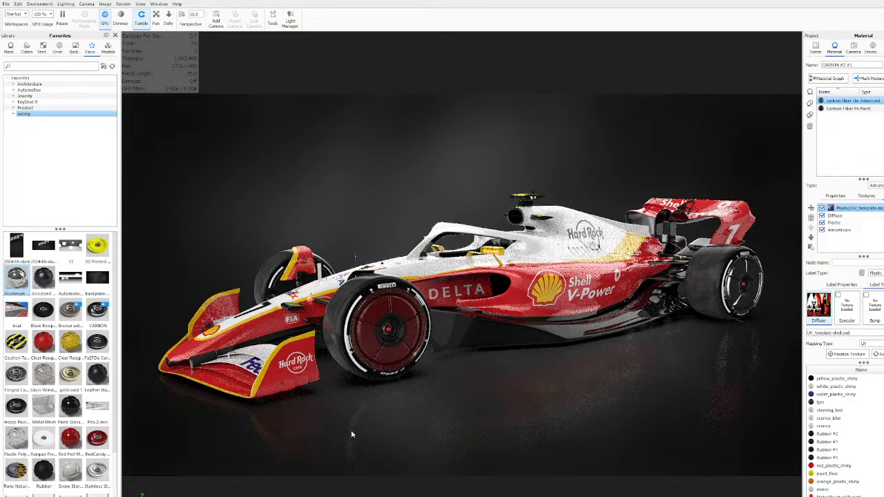
pyautogui.hotkey('ctrl', 'z')
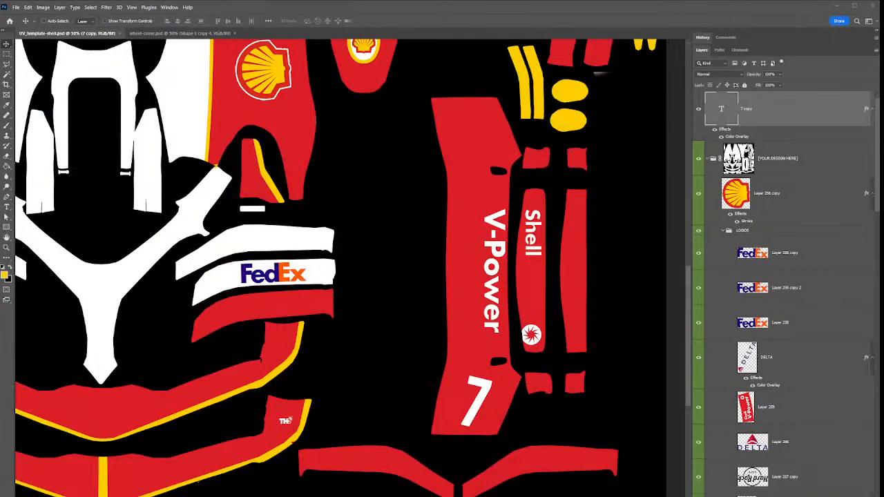
# Switch to Photoshop and make the EXTRA STRIPE layer in the COCKPIT & HALO group visible
pyautogui.moveTo(167, 220); pyautogui.dragTo(333, 295)
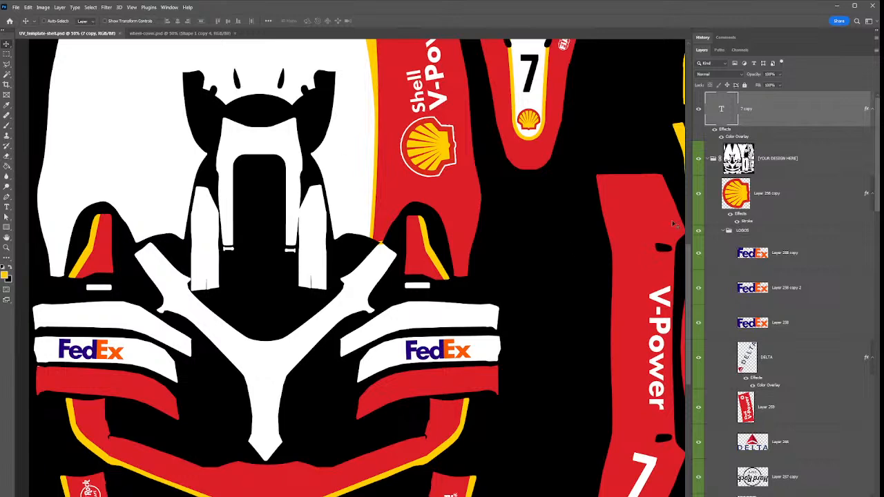
pyautogui.scroll(-10, 738, 287)
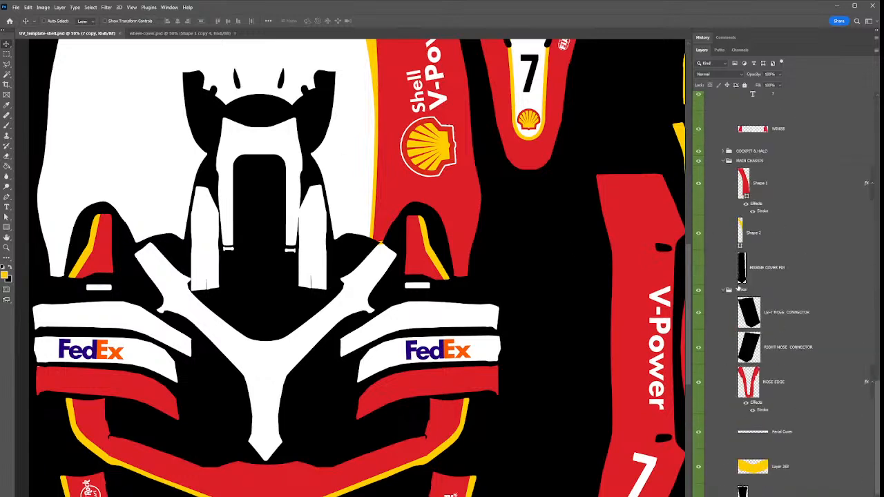
pyautogui.scroll(5, 737, 287)
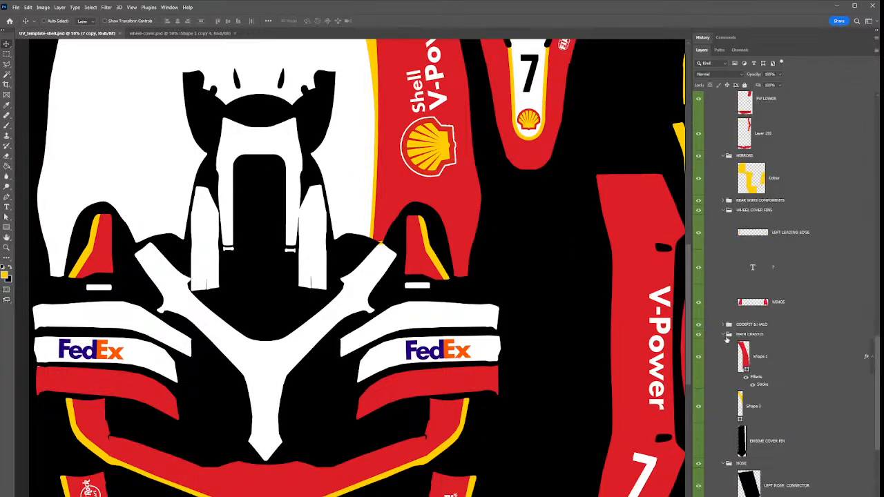
pyautogui.click(724, 325)
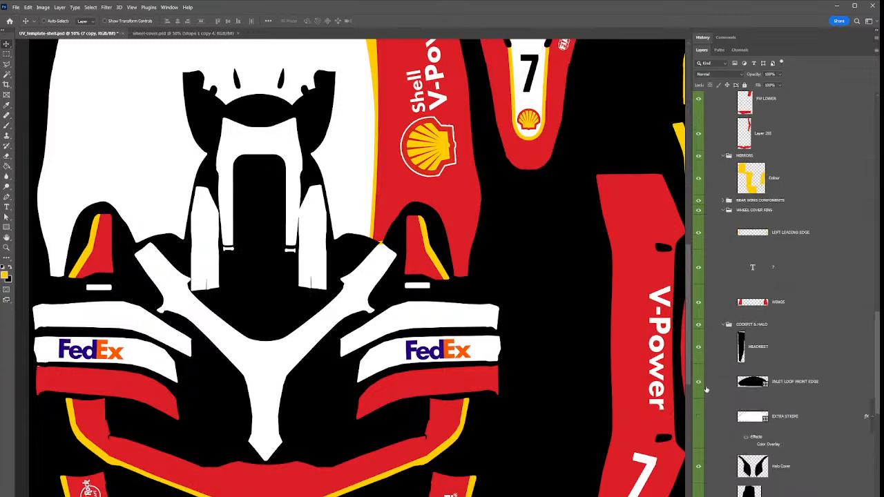
pyautogui.scroll(-4, 715, 381)
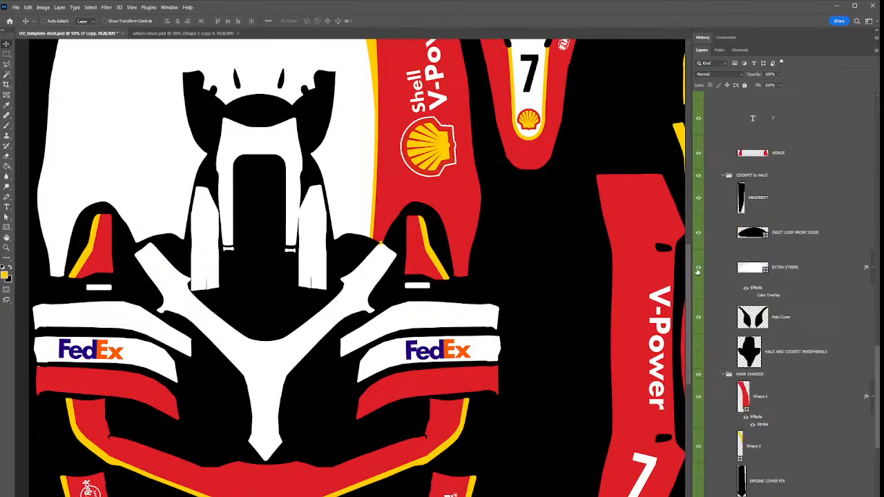
# Recolour the EXTRA STRIPE shape with the yellow sampled from the Shell logo
pyautogui.click(751, 270)
pyautogui.press('i')
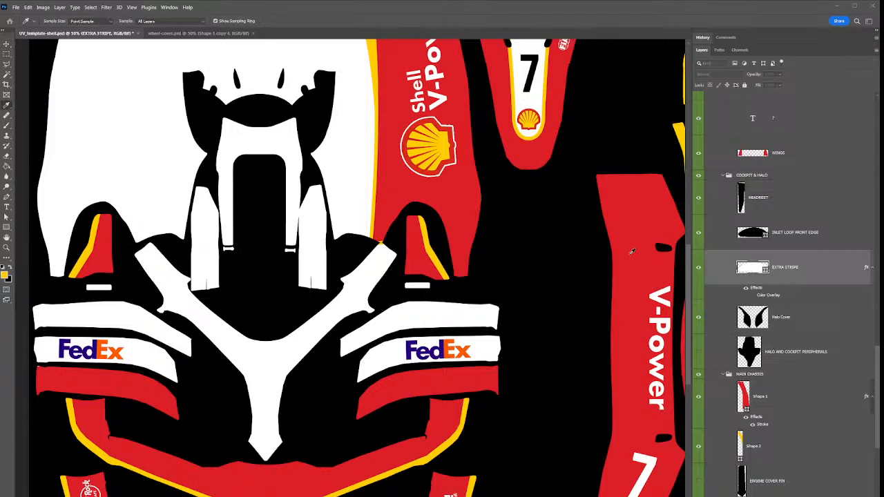
pyautogui.click(631, 256)
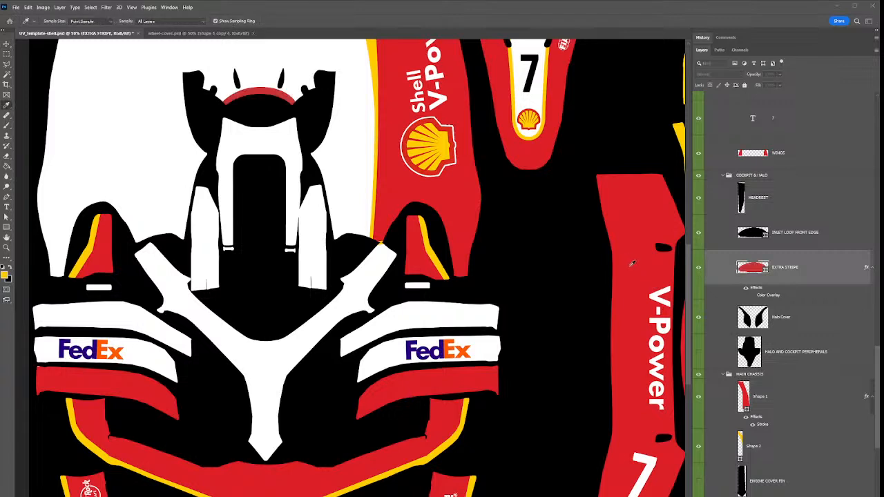
pyautogui.click(445, 146)
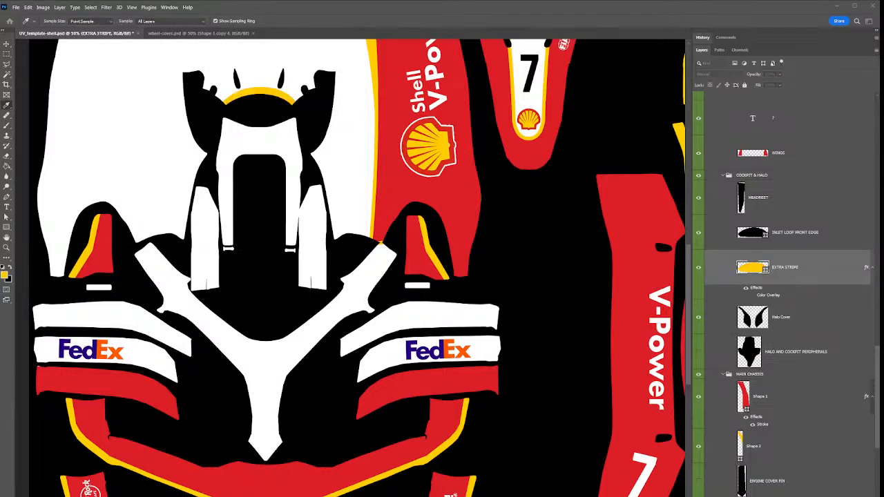
pyautogui.press('v')
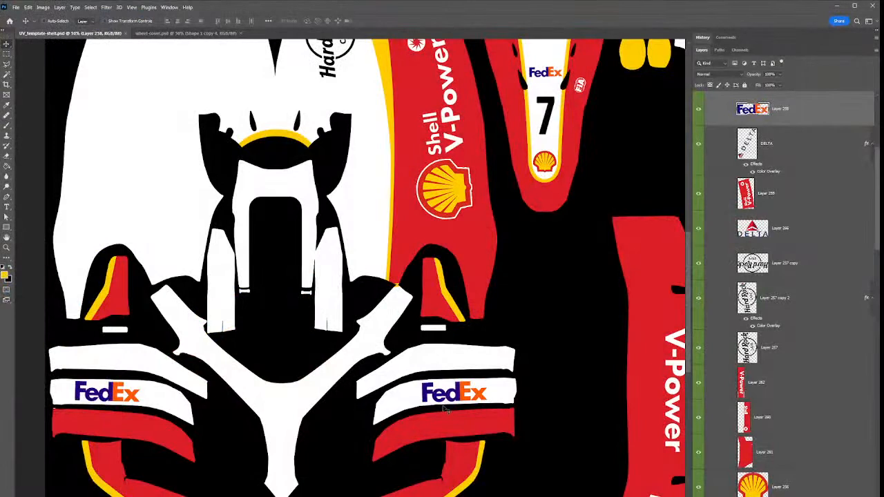
# Place a copy of the front wing's FedEx logo on the engine cover near the Hard Rock logo, free-transform it to fit, and save
pyautogui.moveTo(461, 406); pyautogui.dragTo(382, 109)
pyautogui.hotkey('ctrl', 't')
pyautogui.moveTo(369, 183); pyautogui.dragTo(362, 147)
pyautogui.press('Return')
pyautogui.hotkey('ctrl', 's')
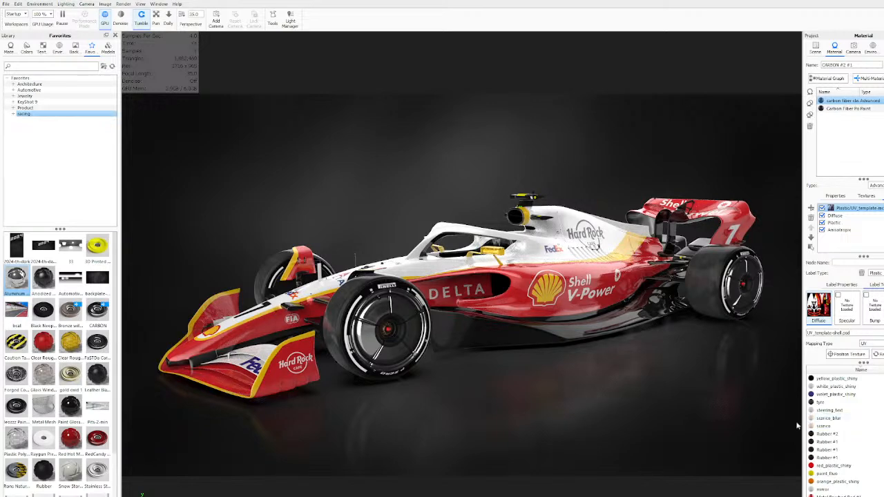
# Switch to KeyShot and examine the engine cover's FedEx logo and the yellow air inlet stripe from the car's side
pyautogui.click(705, 418)
pyautogui.moveTo(419, 342); pyautogui.dragTo(276, 236)
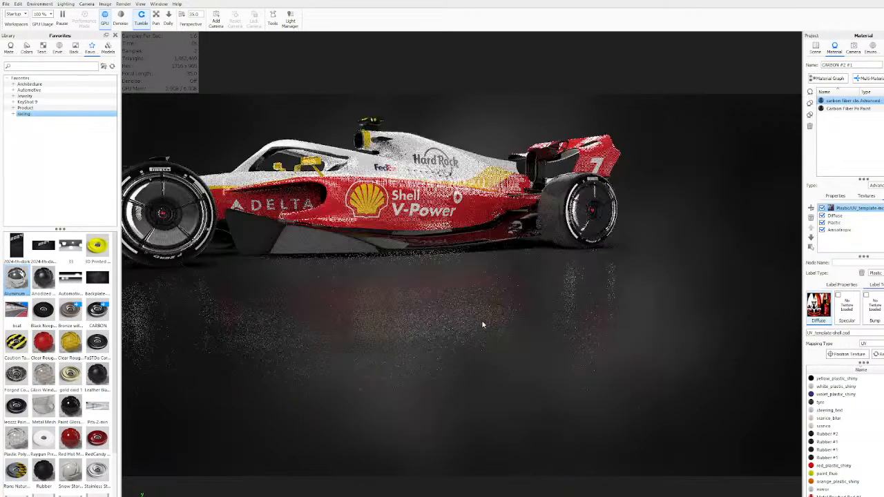
pyautogui.moveTo(476, 320); pyautogui.dragTo(711, 386)
pyautogui.moveTo(544, 357); pyautogui.dragTo(520, 284)
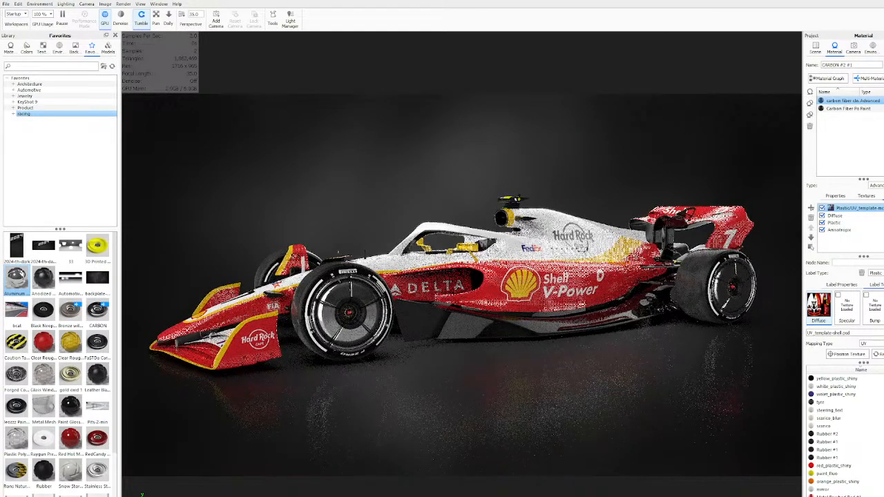